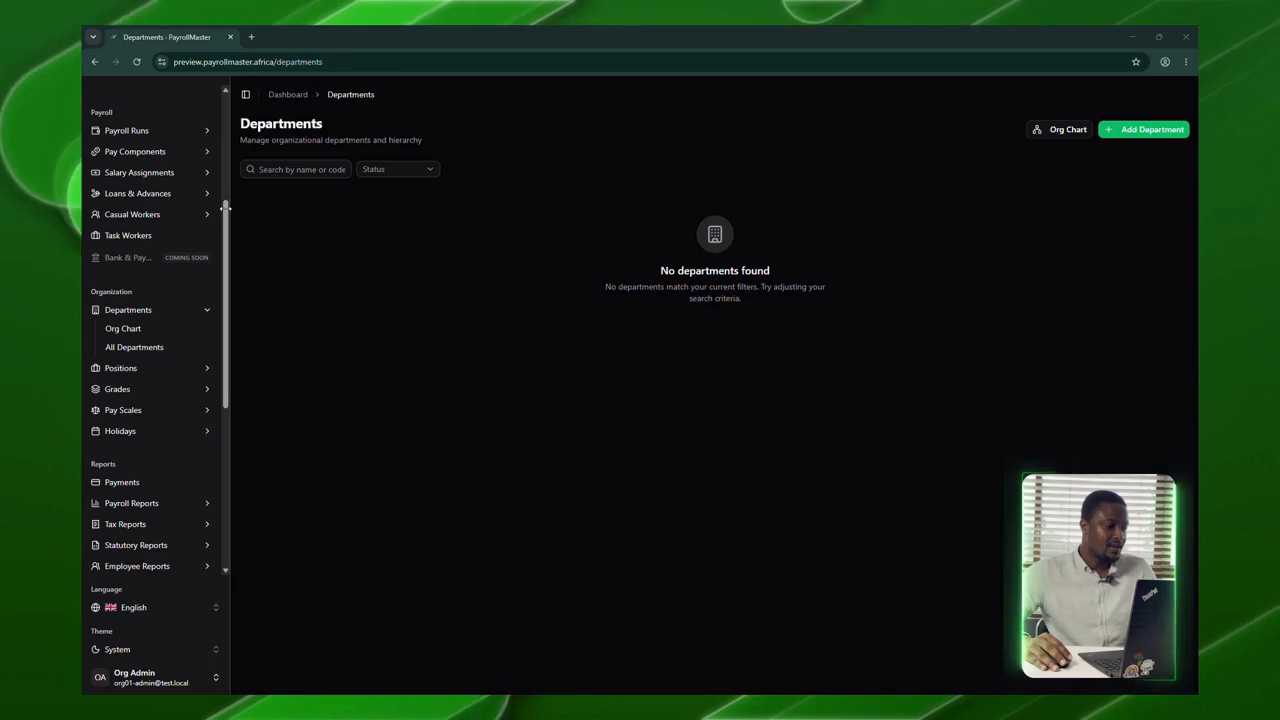
pyautogui.click(225, 231)
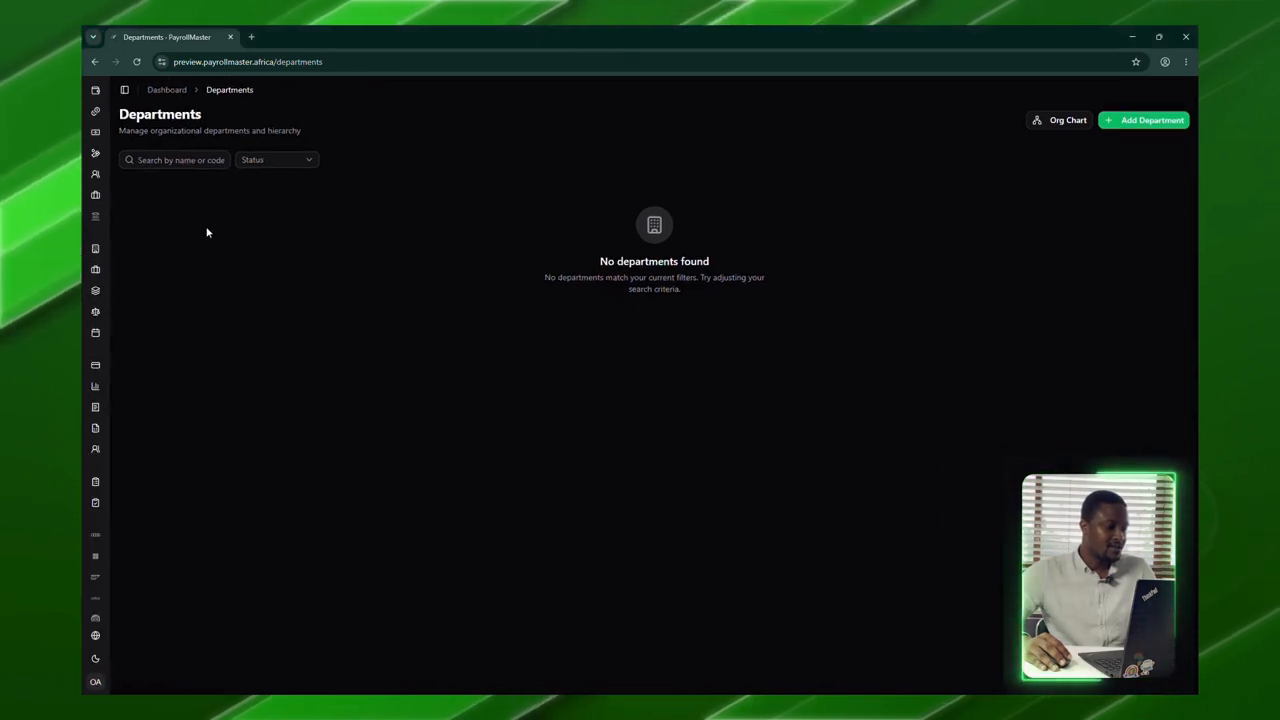
pyautogui.click(113, 232)
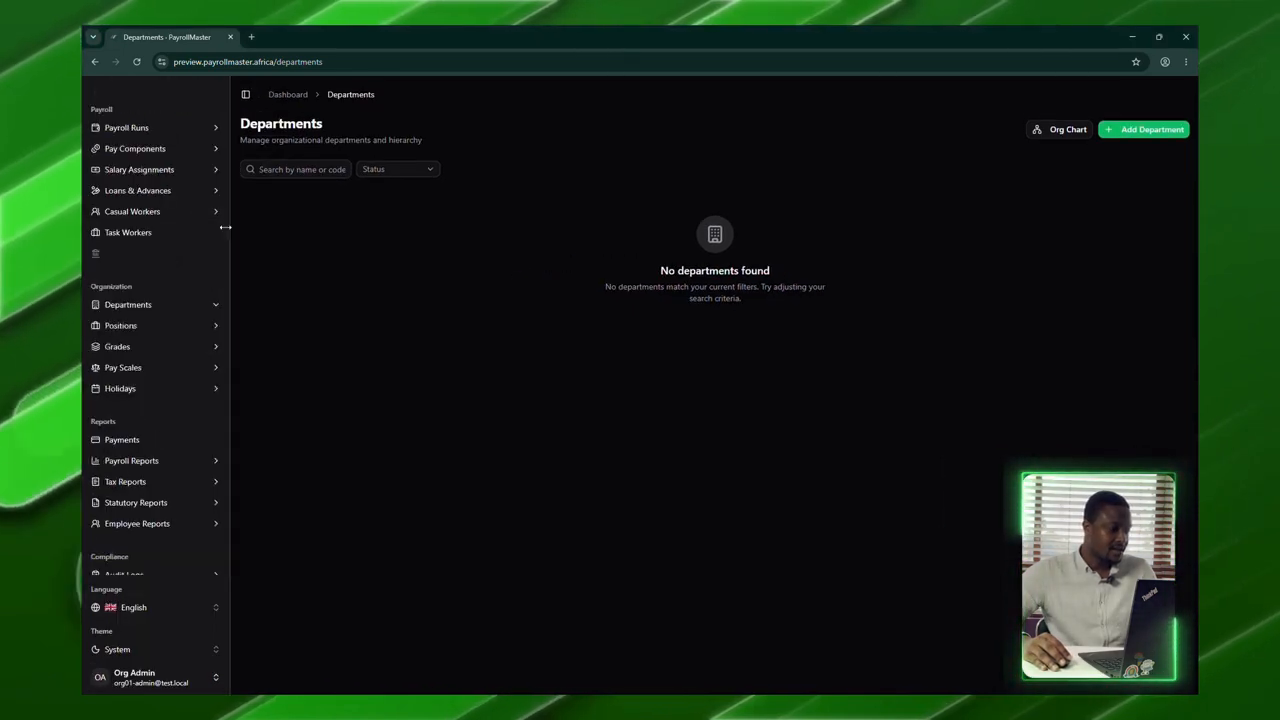
pyautogui.click(225, 227)
pyautogui.click(100, 220)
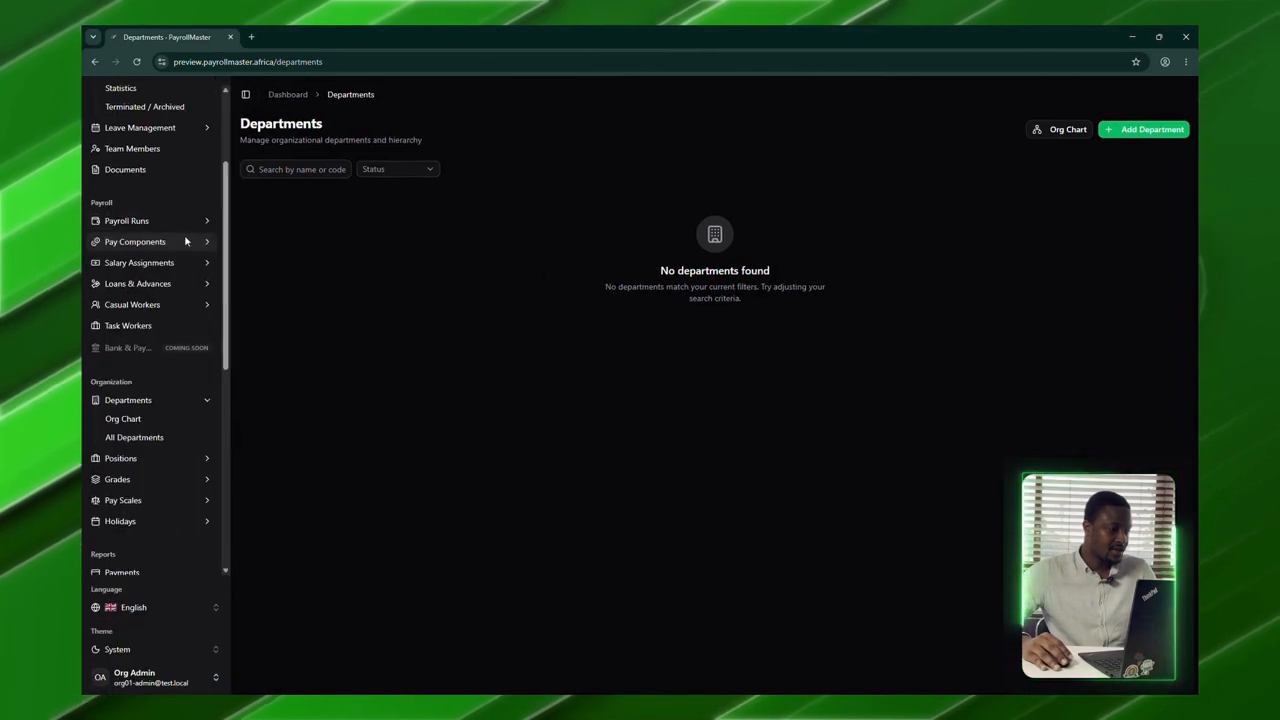
pyautogui.scroll(-3, 106, 221)
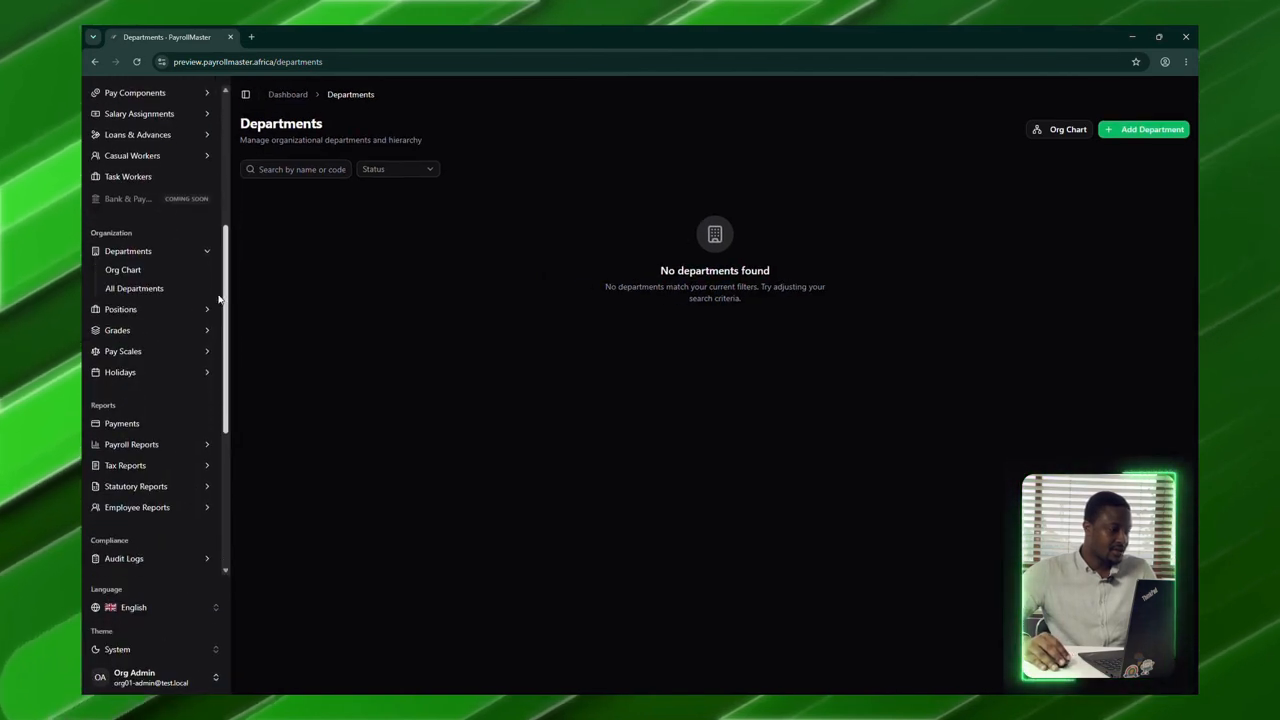
pyautogui.click(125, 372)
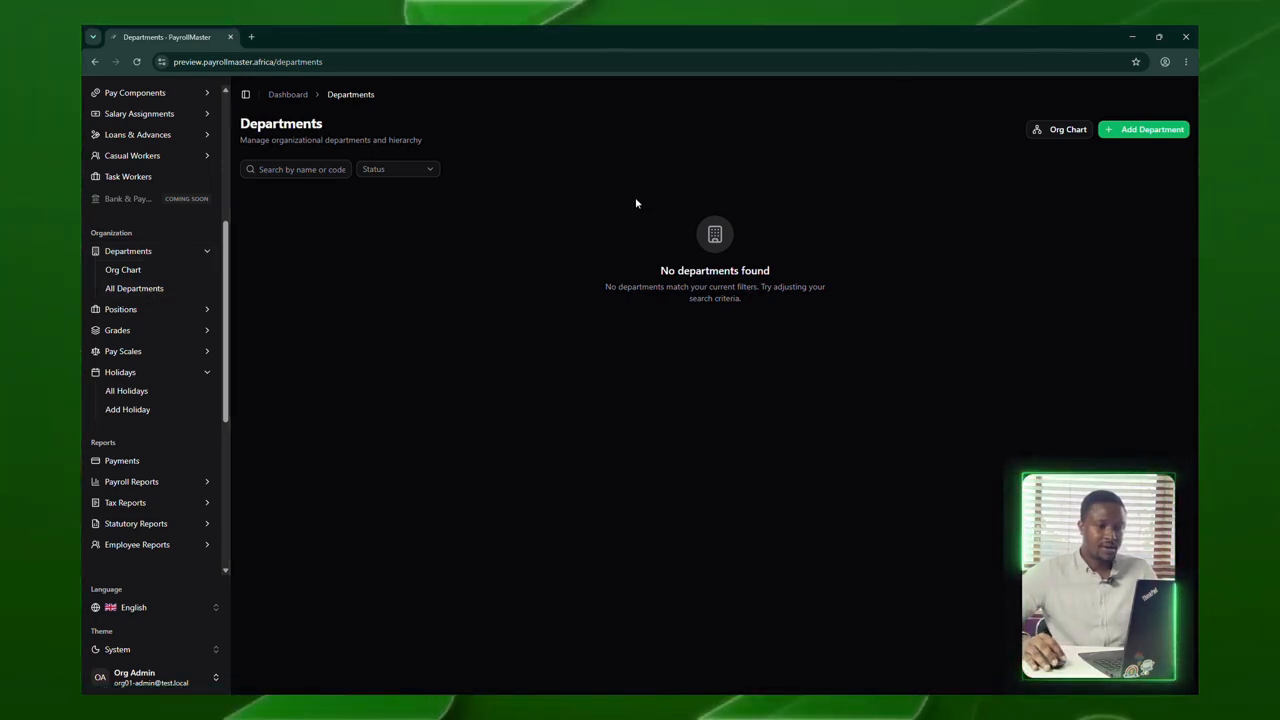
# Step: Start a new department with the code HR and the name Human Resource
pyautogui.click(1138, 130)
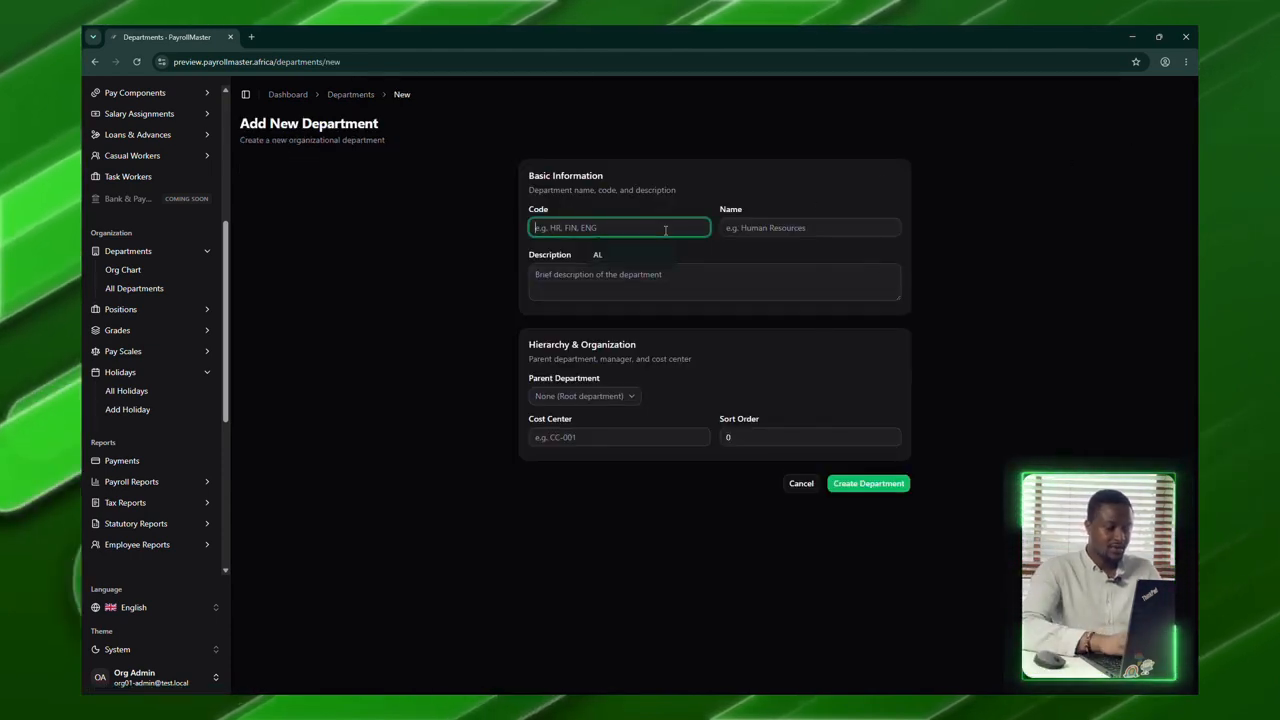
pyautogui.write('HR')
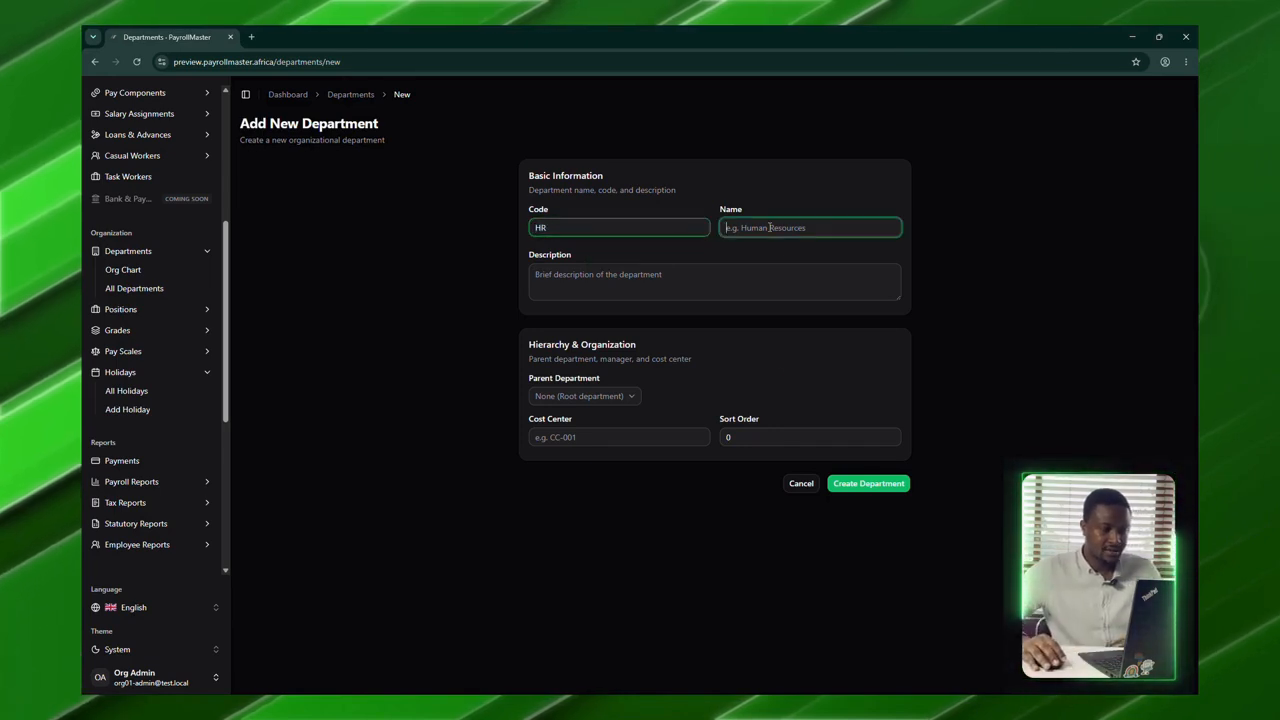
pyautogui.click(769, 227)
pyautogui.write('Human')
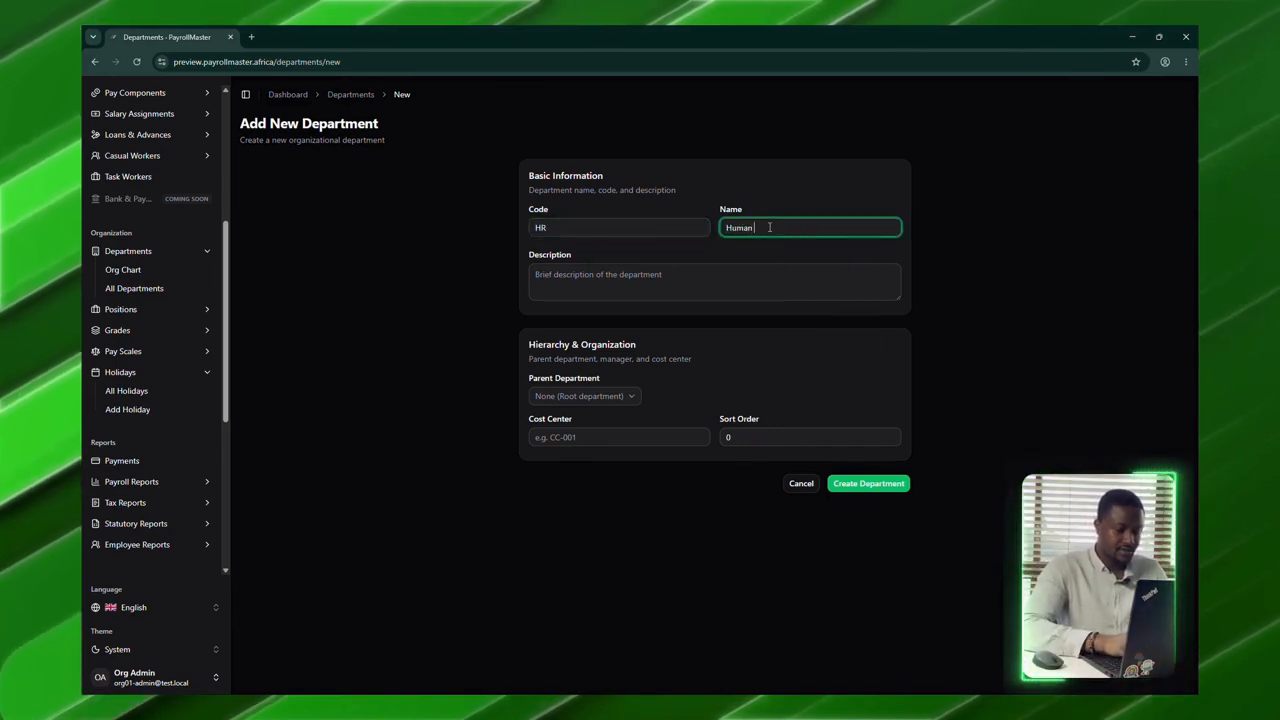
pyautogui.write(' Resource')
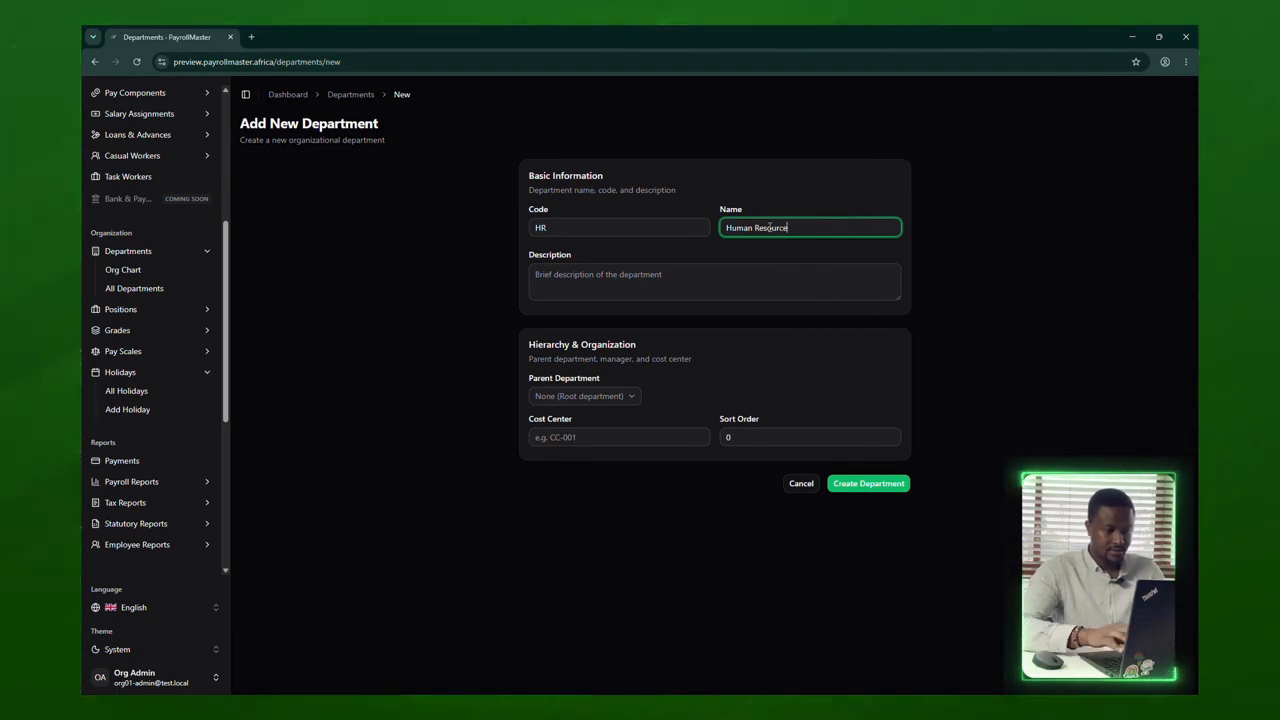
# Step: Describe the department as People and Culture, keep it as a root department, and create it
pyautogui.click(678, 276)
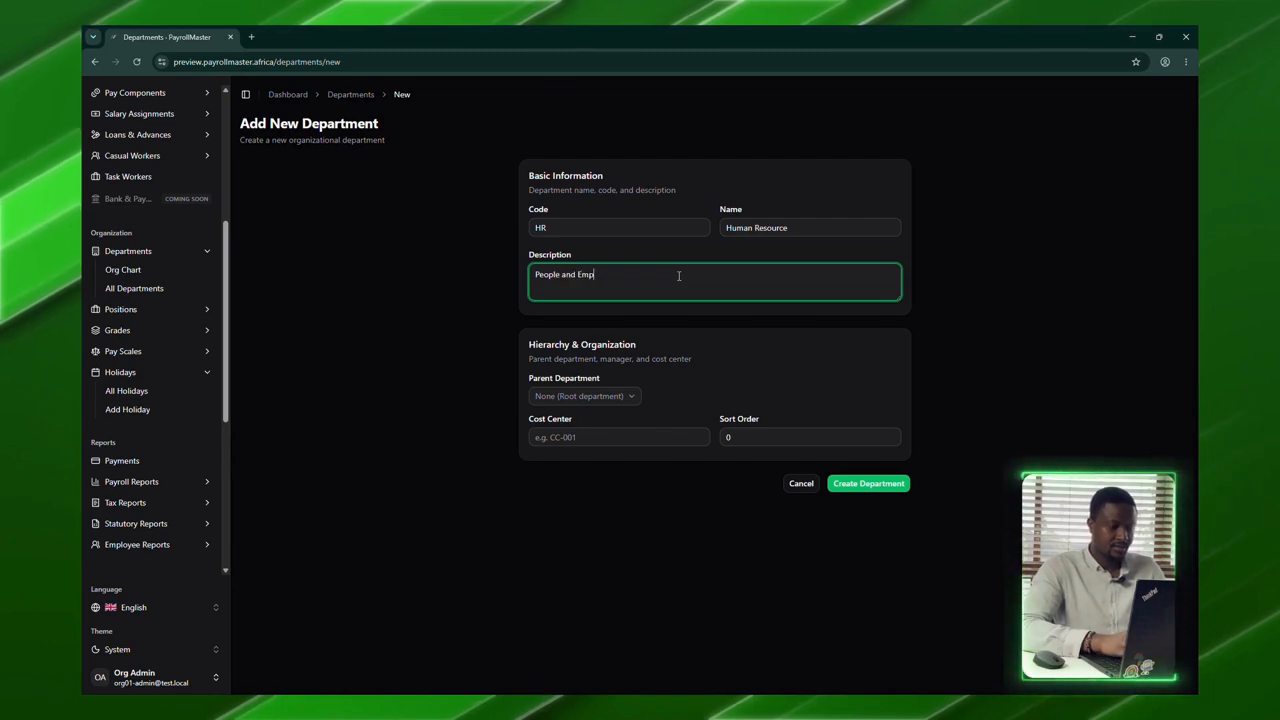
pyautogui.press('BackSpace')
pyautogui.press('BackSpace')
pyautogui.press('BackSpace')
pyautogui.press('BackSpace')
pyautogui.press('BackSpace')
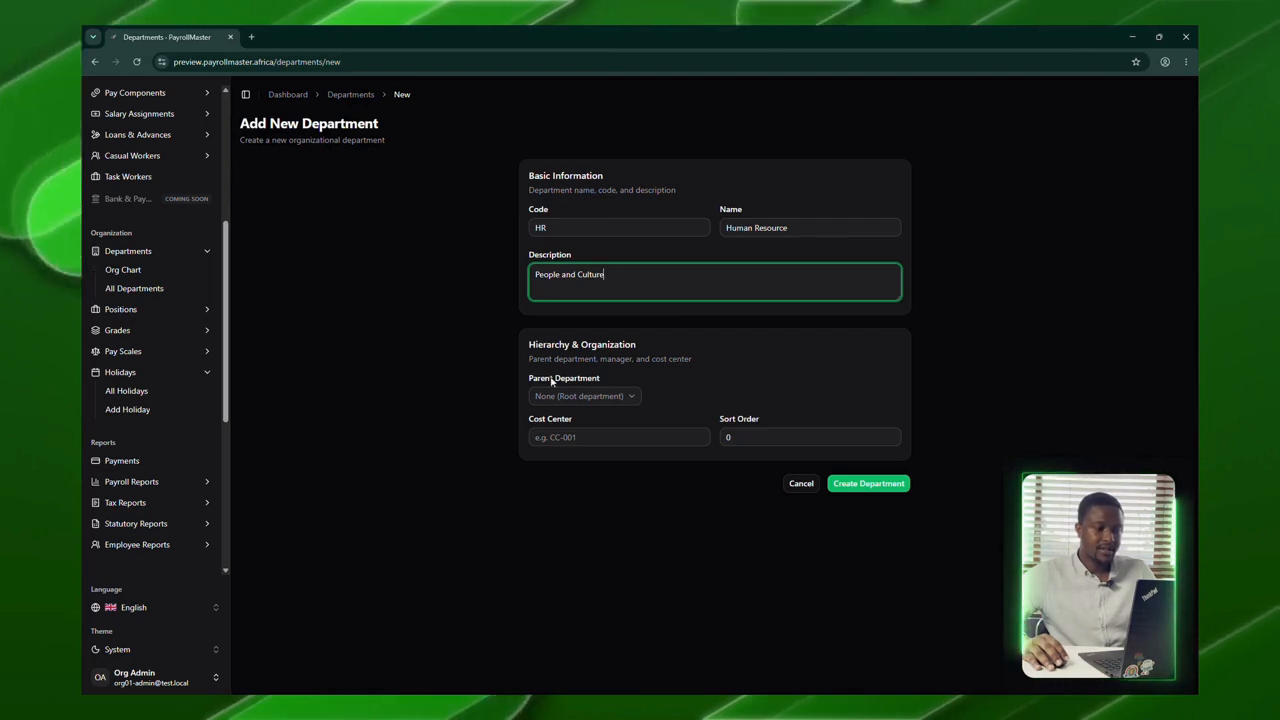
pyautogui.click(584, 396)
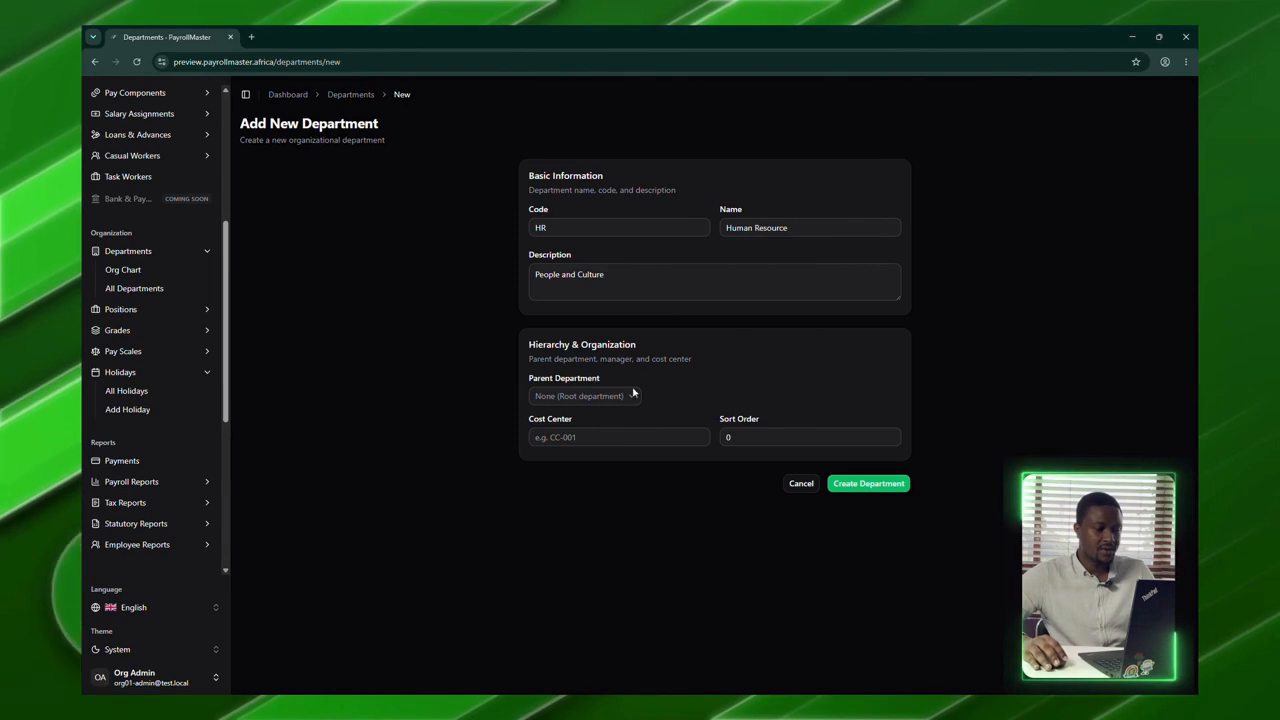
pyautogui.click(857, 486)
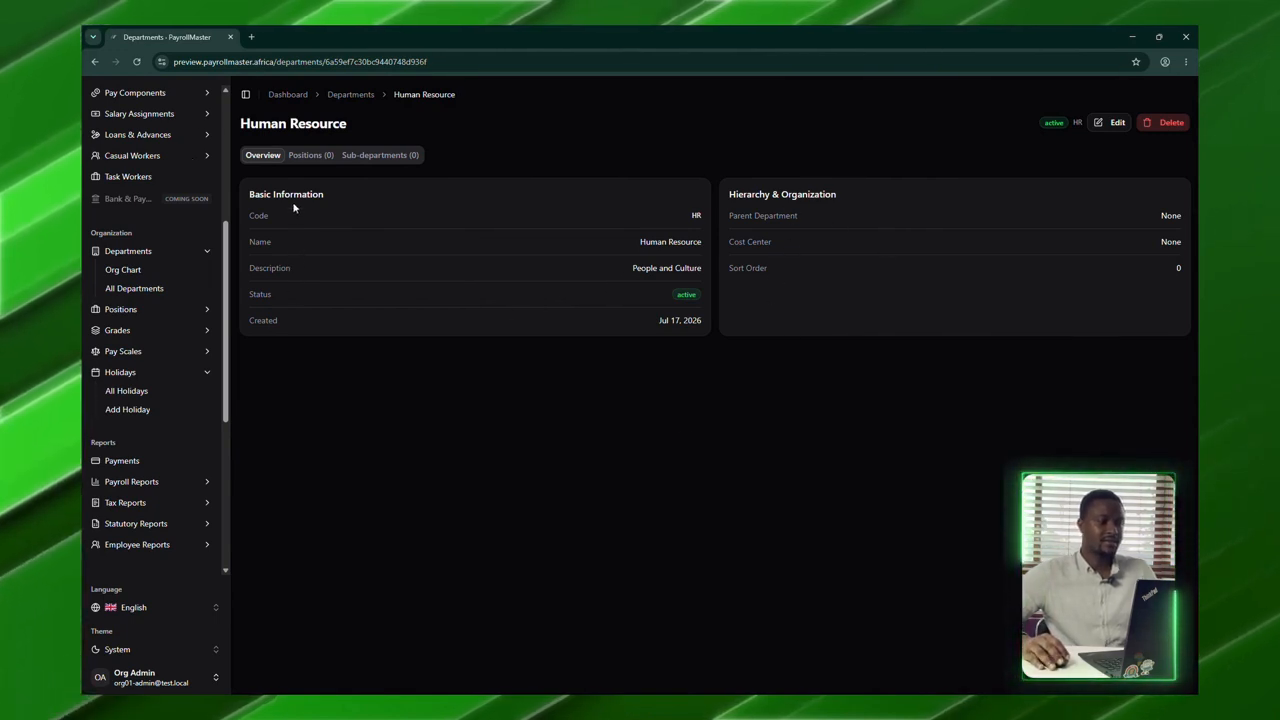
# Step: Start another new department from the department list with the code CLTR and the name Culture & Relations
pyautogui.click(134, 288)
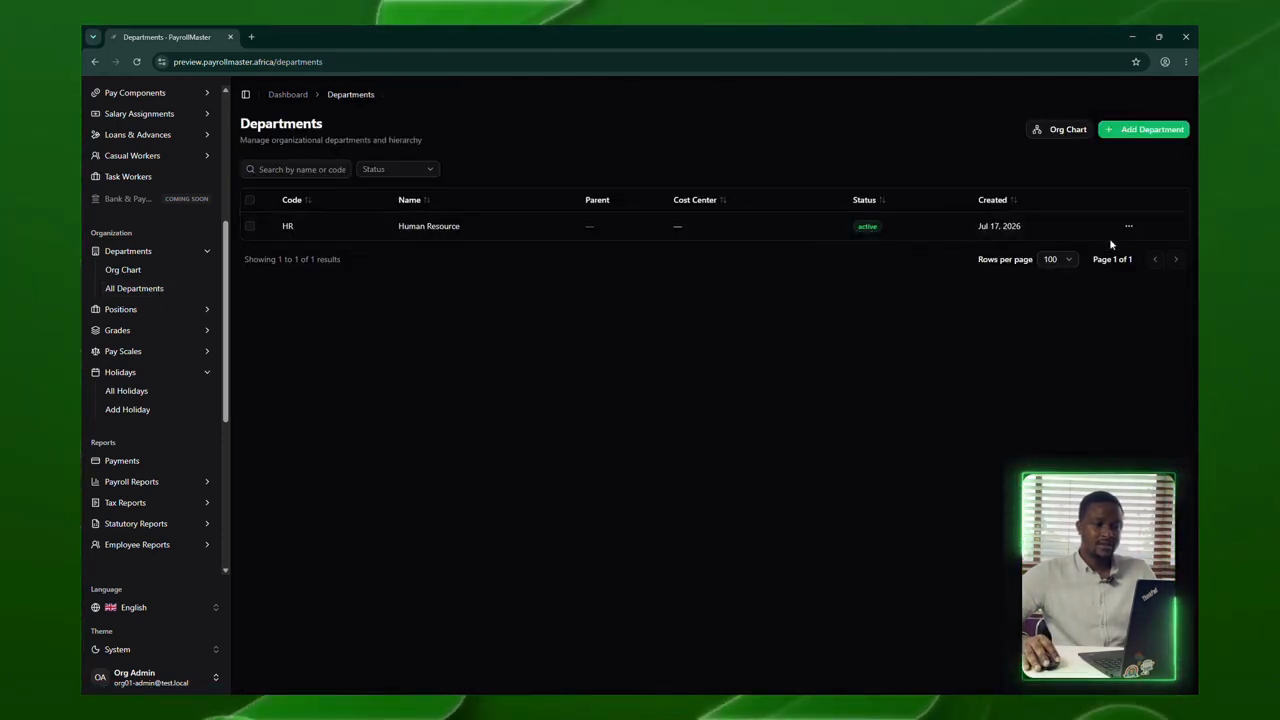
pyautogui.click(1122, 135)
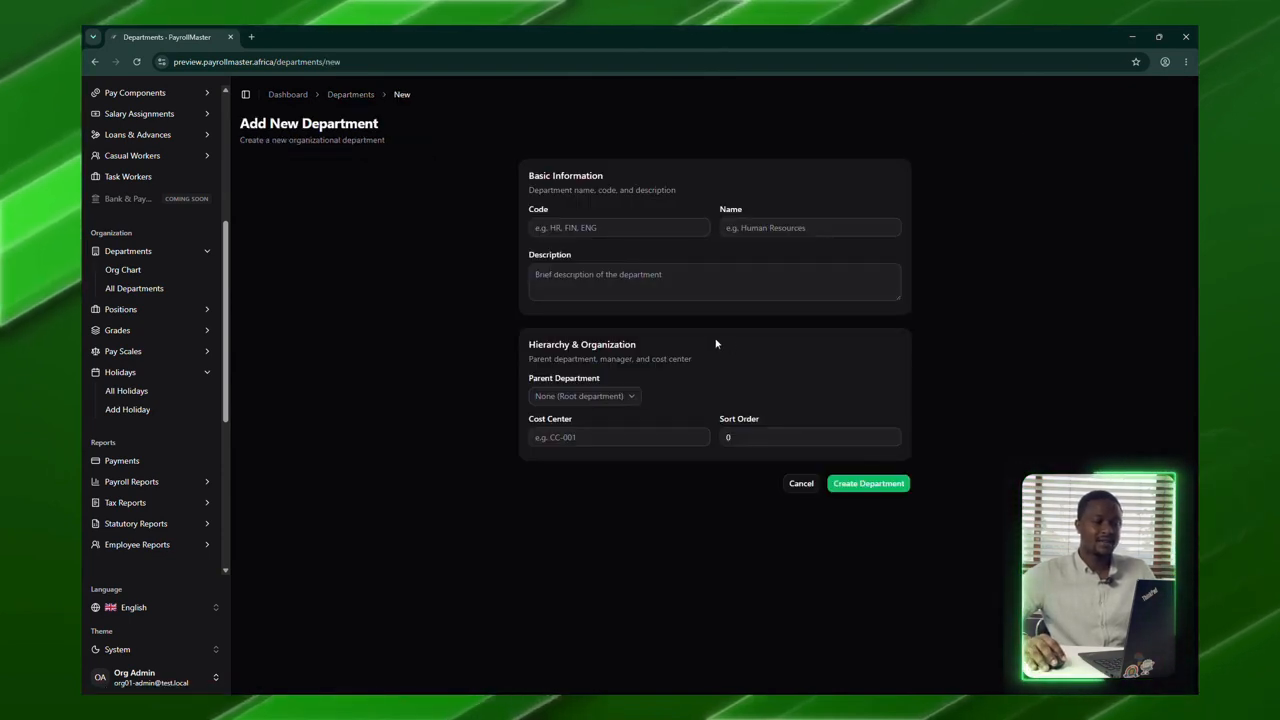
pyautogui.click(659, 232)
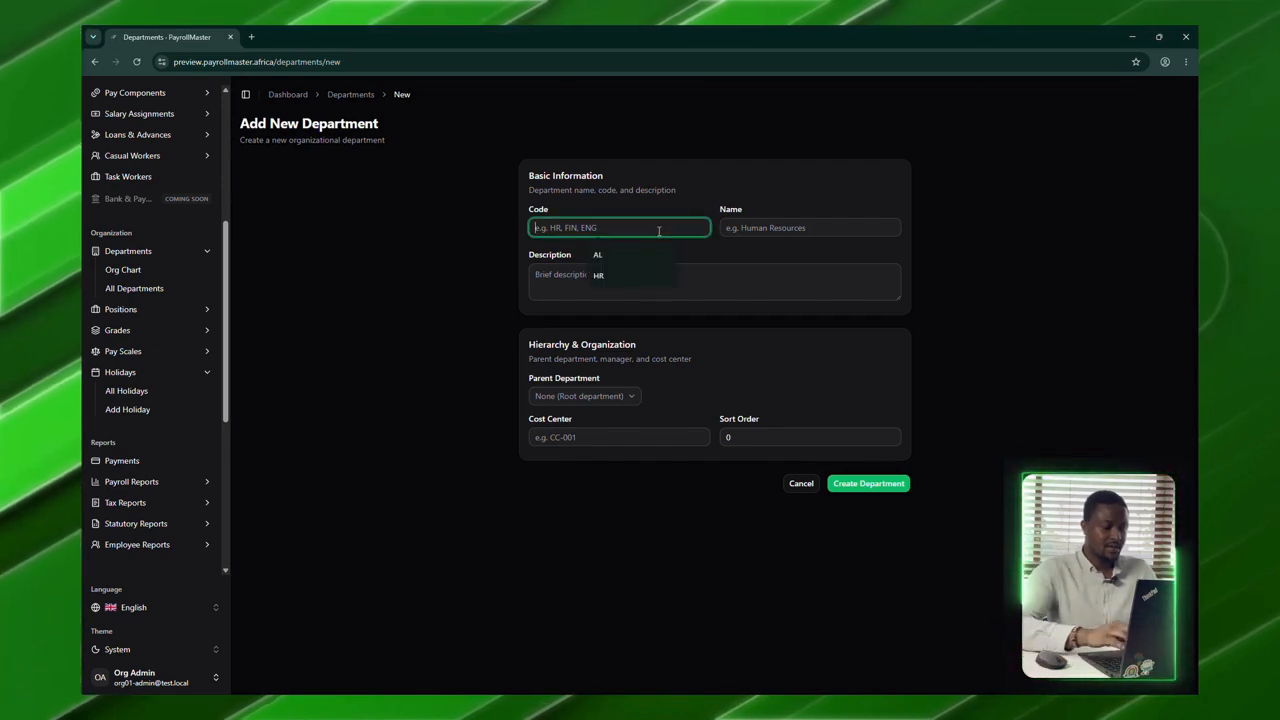
pyautogui.write('CLTR')
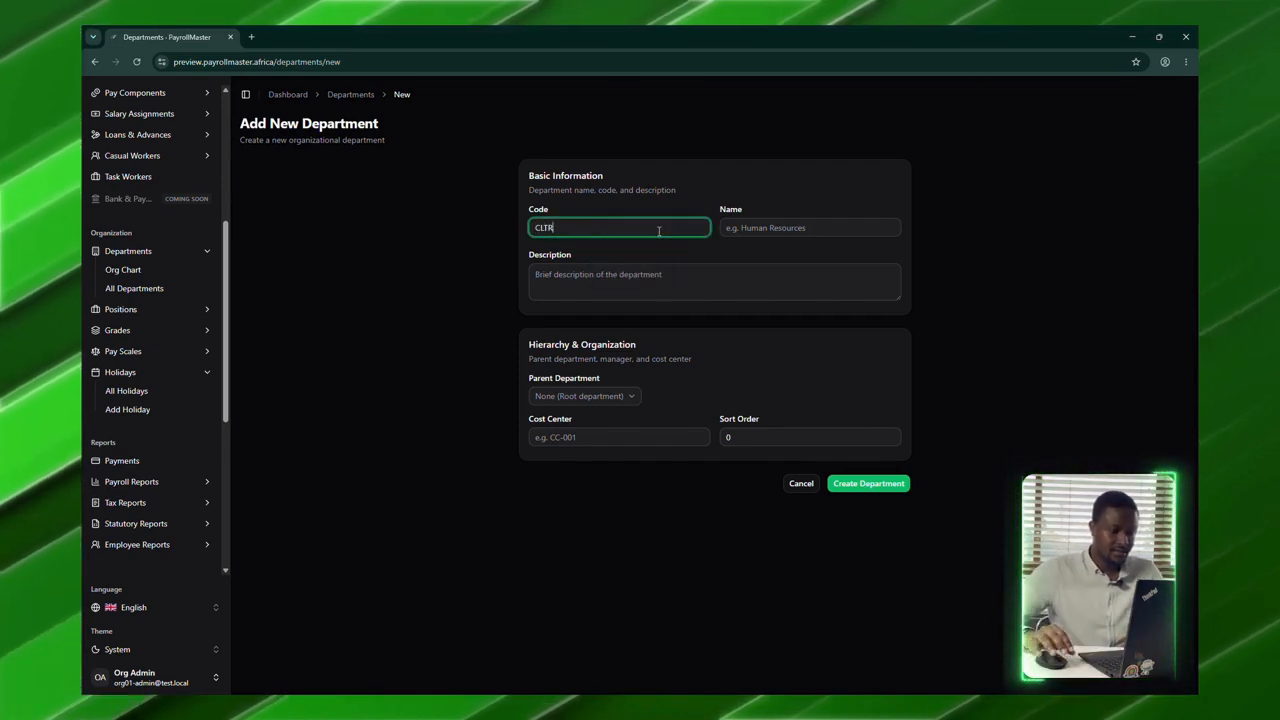
pyautogui.click(774, 226)
pyautogui.write('Cul')
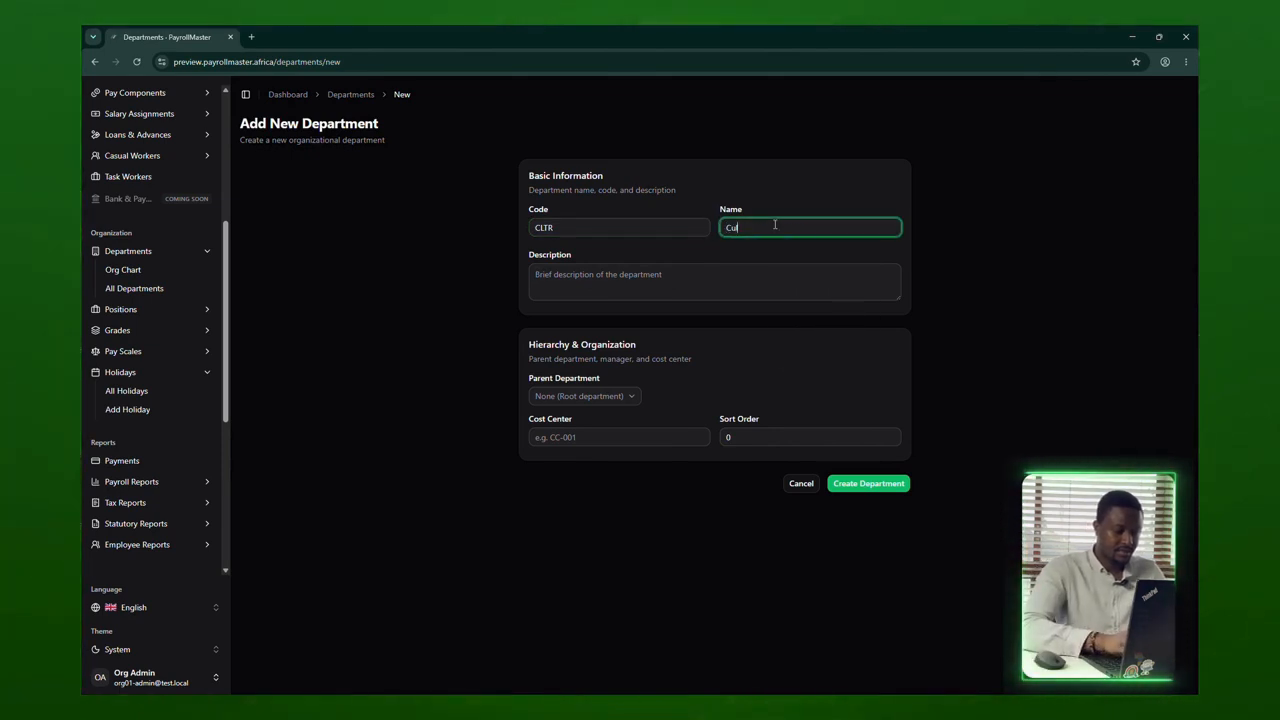
pyautogui.write('ture & Relations')
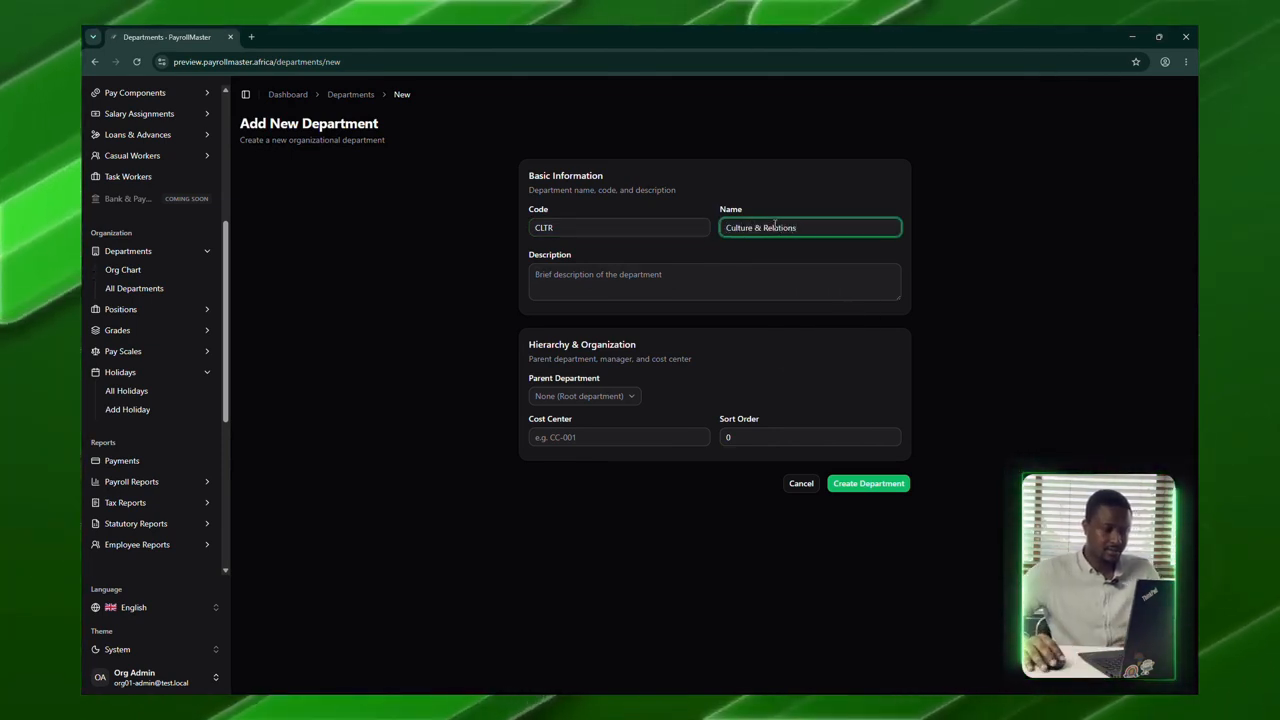
pyautogui.press('Tab')
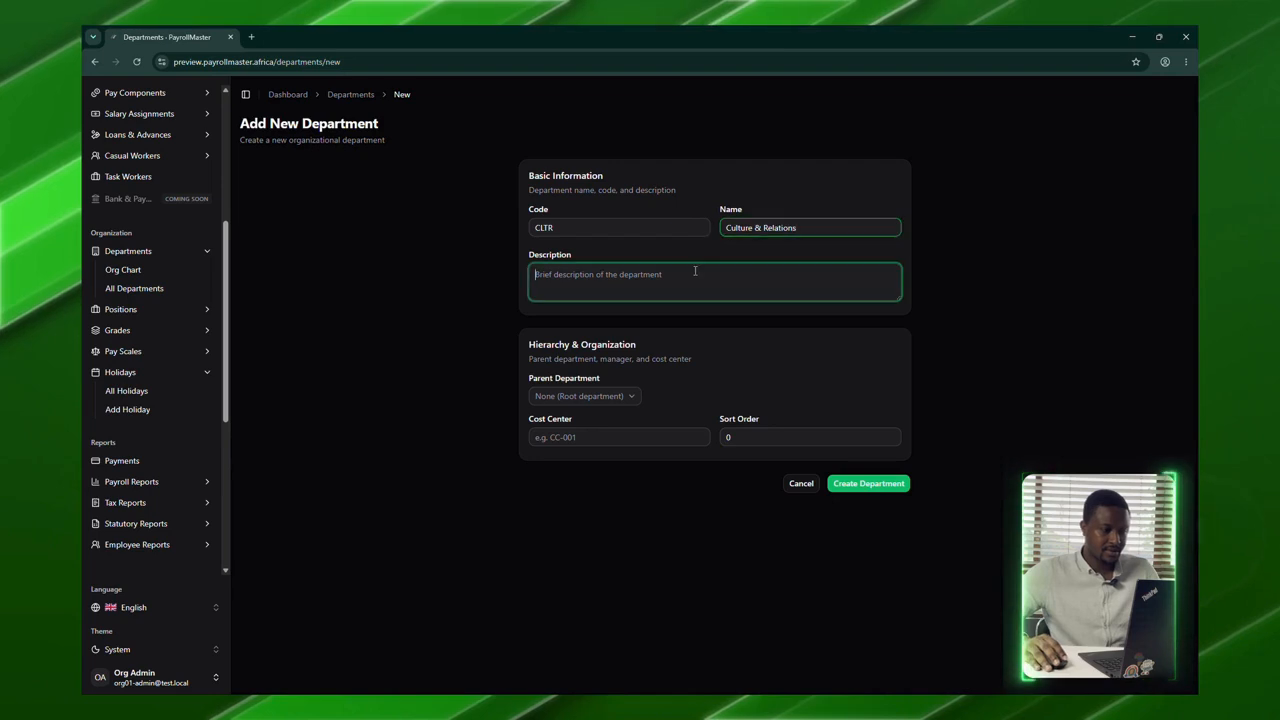
# Step: Set HR — Human Resource as the parent of the Culture & Relations department and create it
pyautogui.click(604, 396)
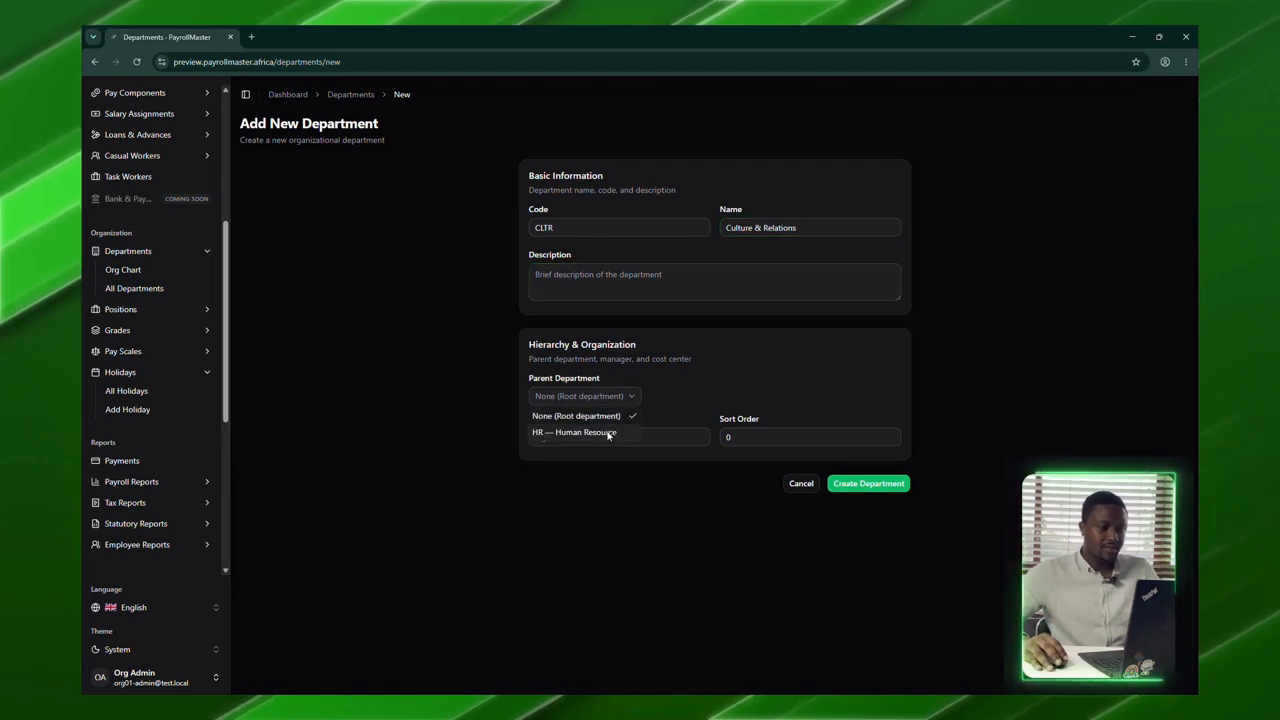
pyautogui.click(608, 434)
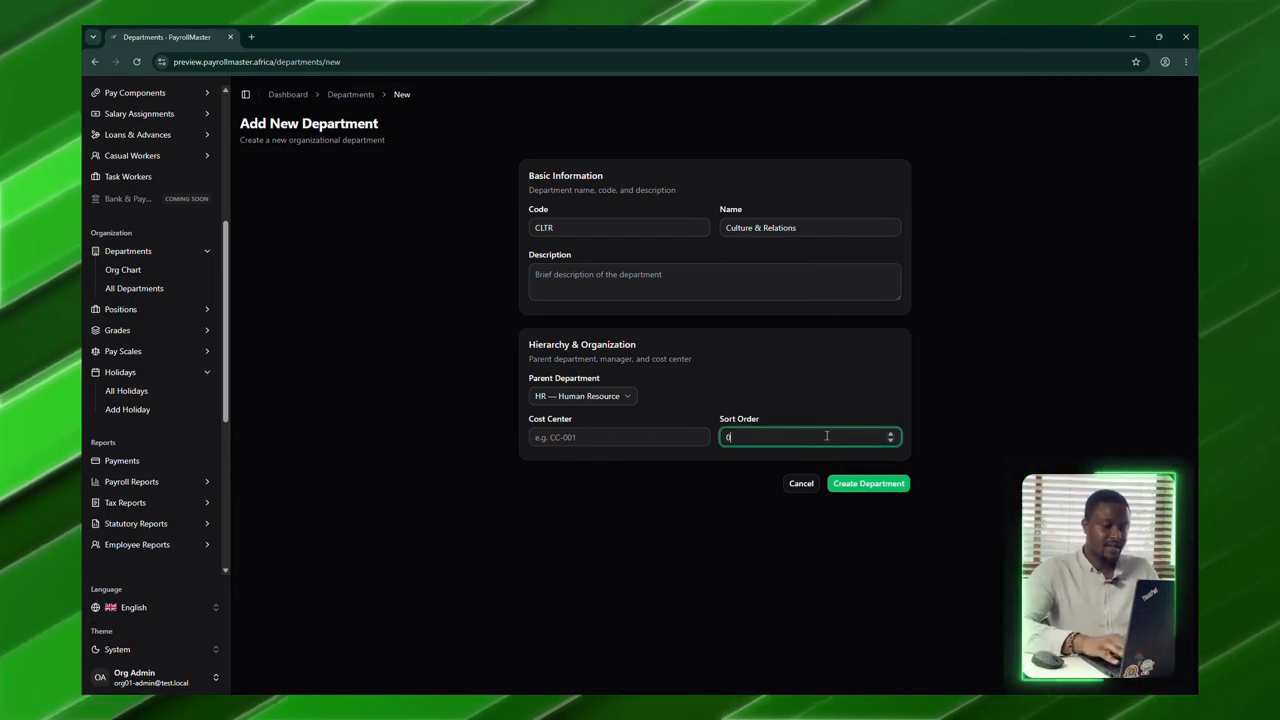
pyautogui.click(875, 484)
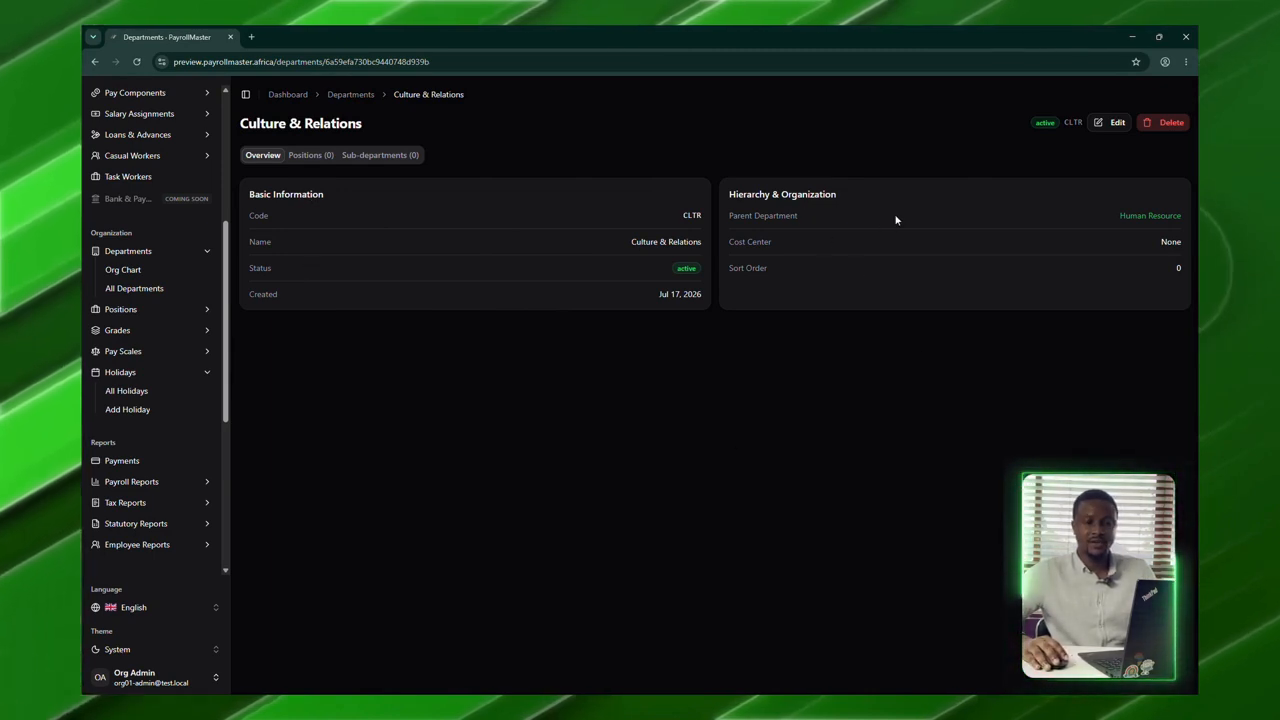
# Step: Examine the status options in the Culture & Relations department's edit form and leave without saving
pyautogui.click(1112, 123)
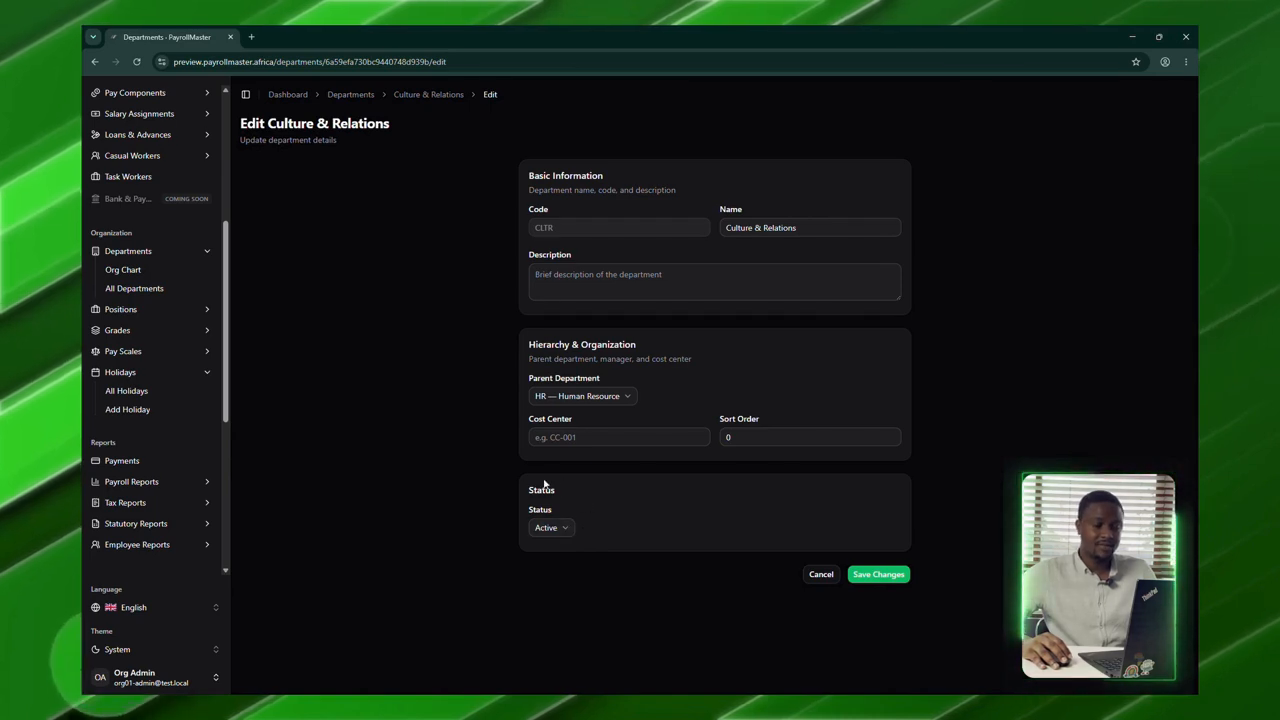
pyautogui.click(561, 528)
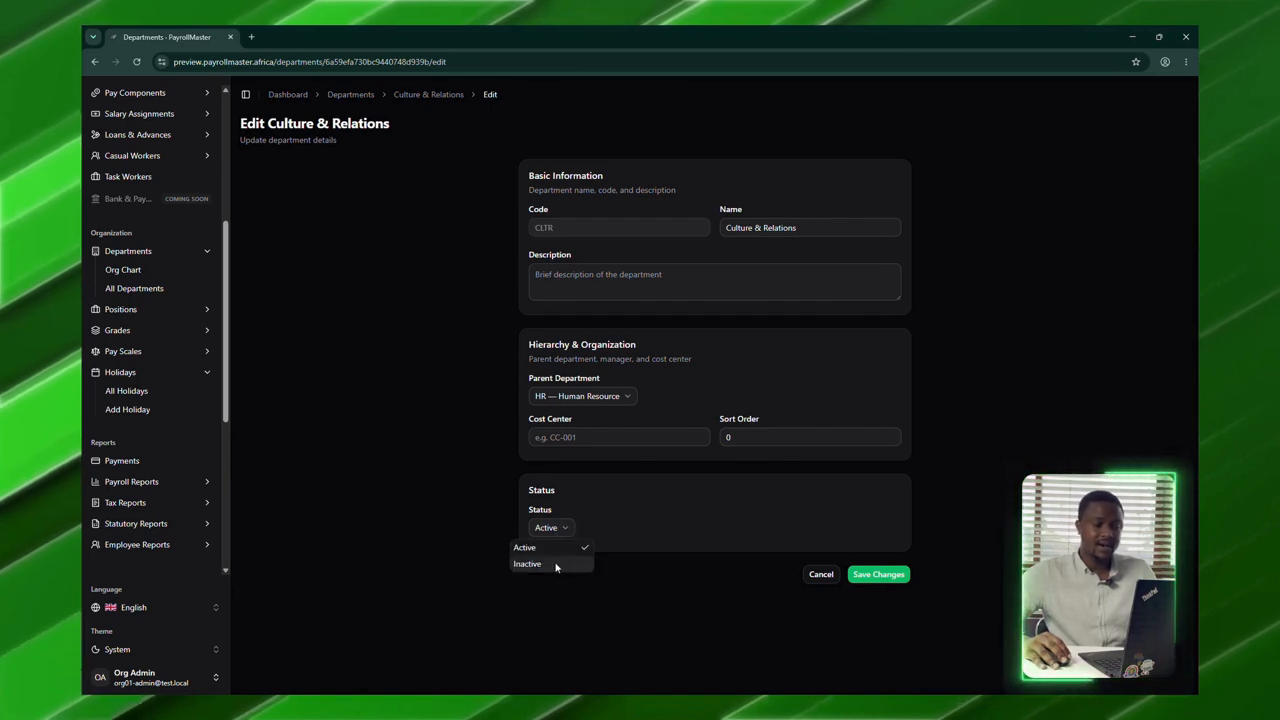
pyautogui.click(902, 604)
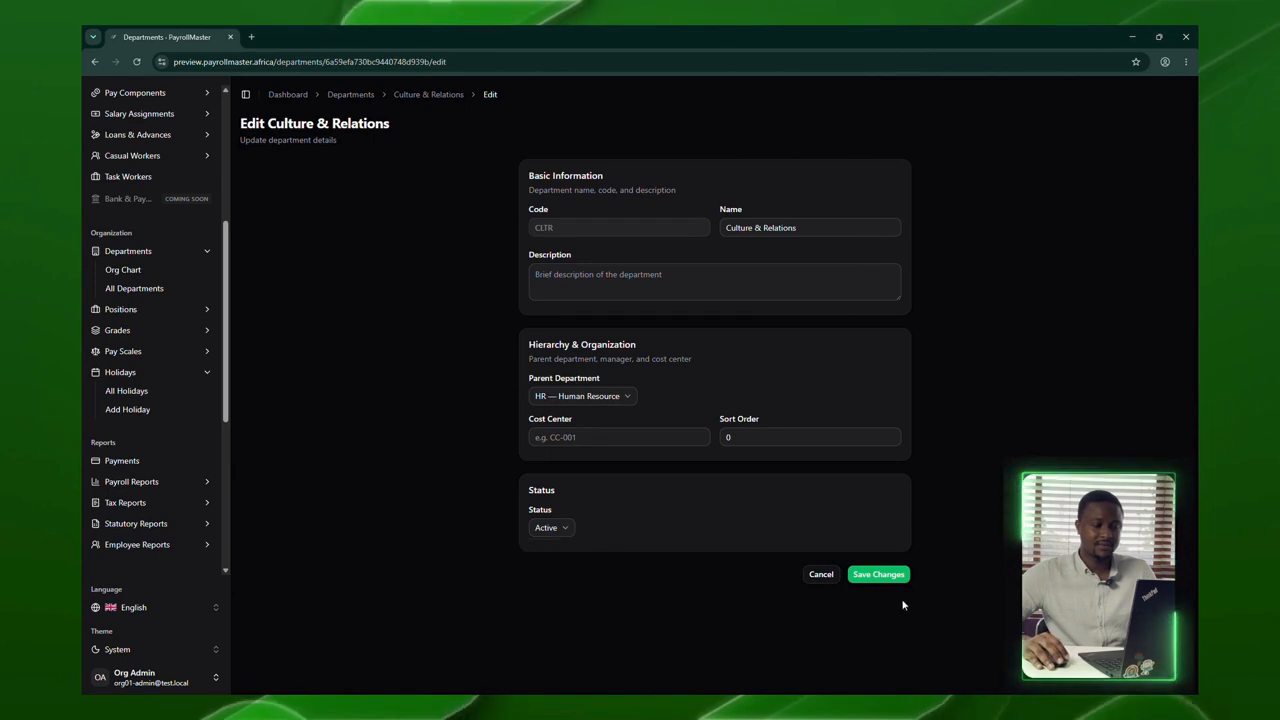
pyautogui.click(821, 574)
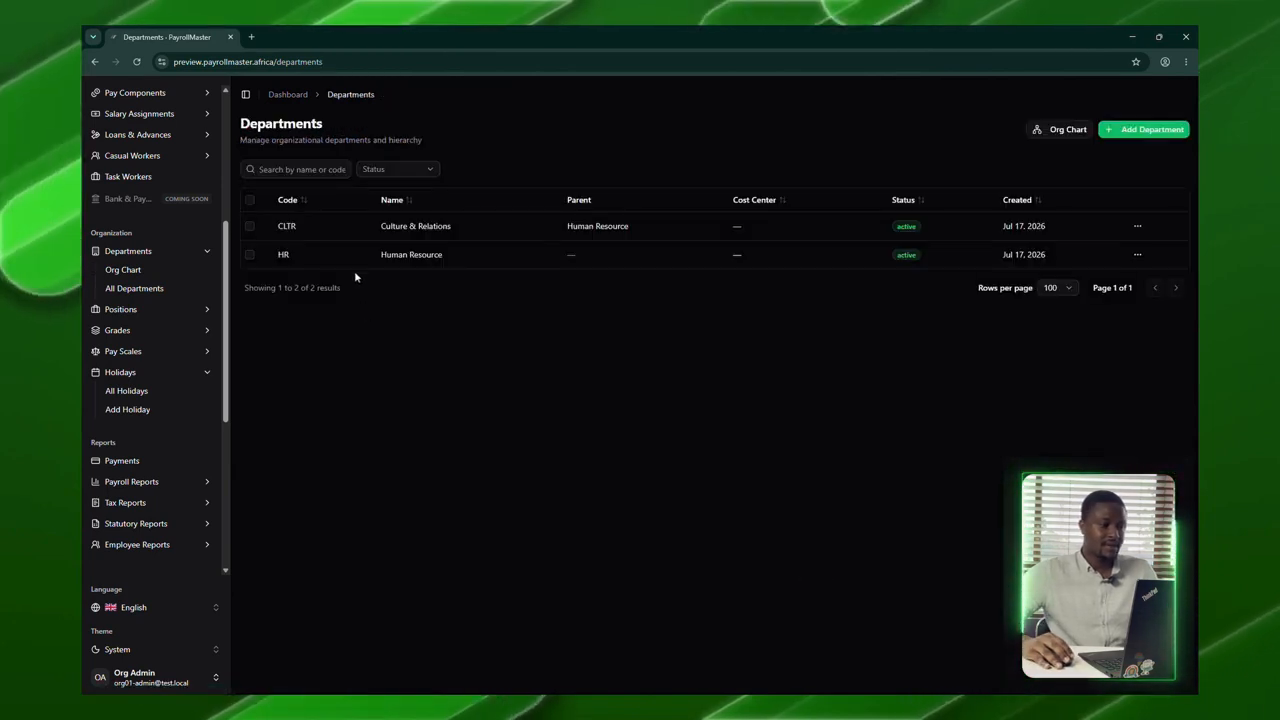
# Step: View the department hierarchy in the org chart and return to the department list
pyautogui.click(1063, 131)
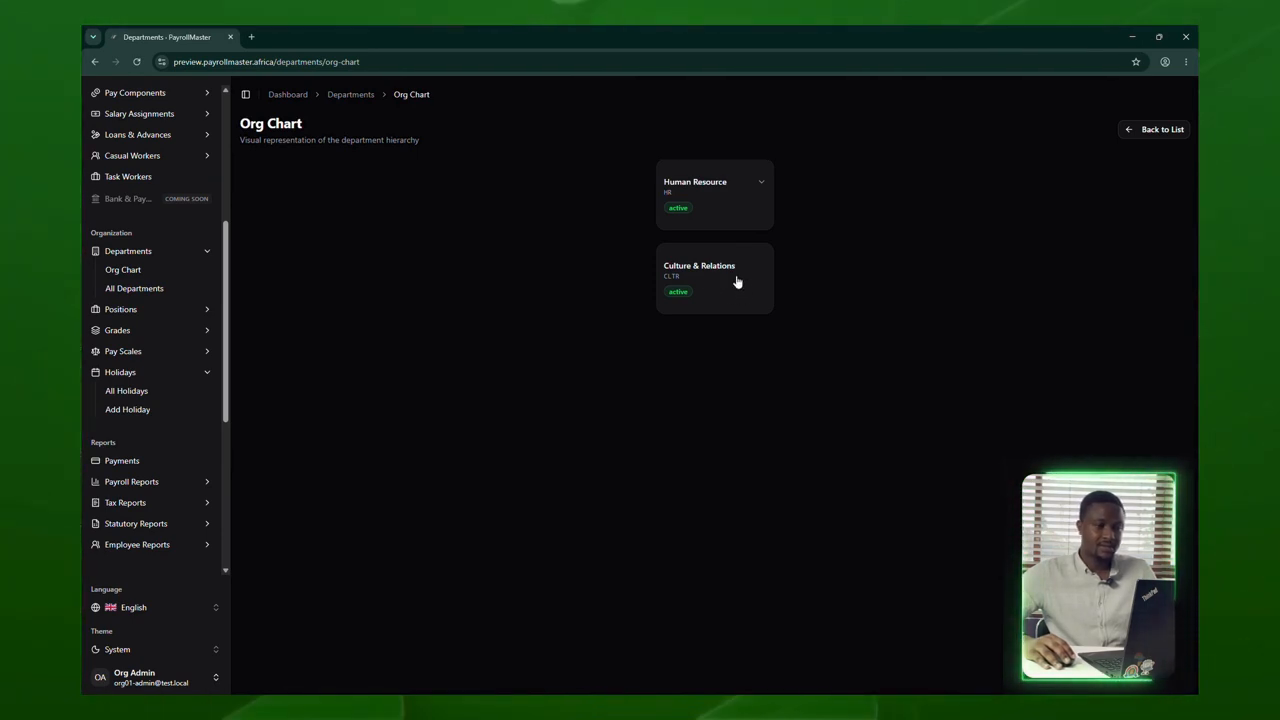
pyautogui.click(1155, 137)
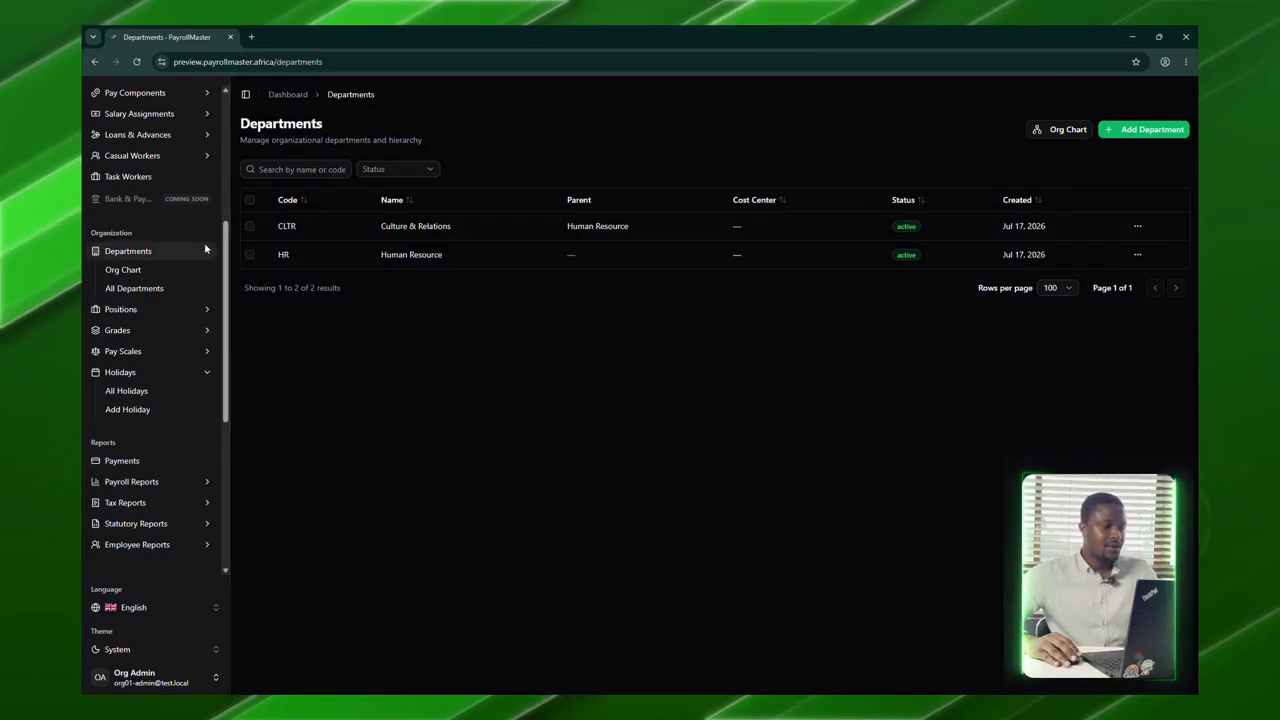
# Step: Start a new position from the positions list with the code HRMNG and the title HR Manager
pyautogui.click(125, 311)
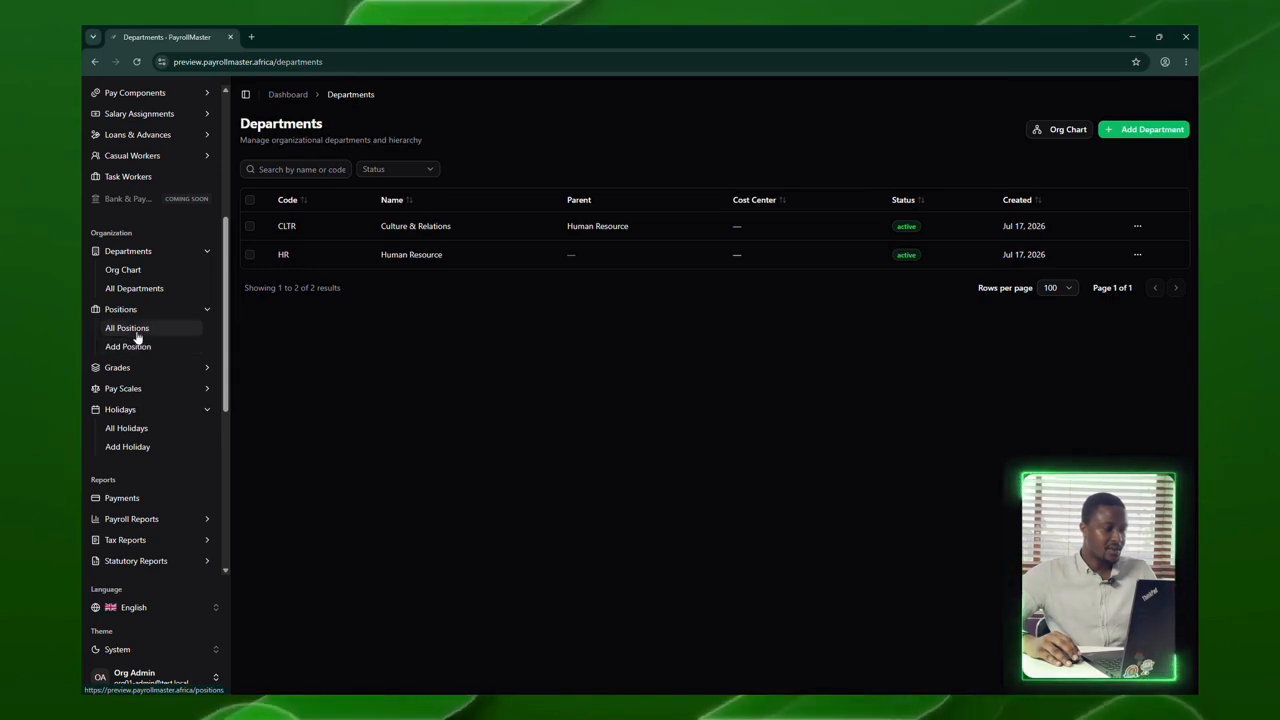
pyautogui.click(130, 328)
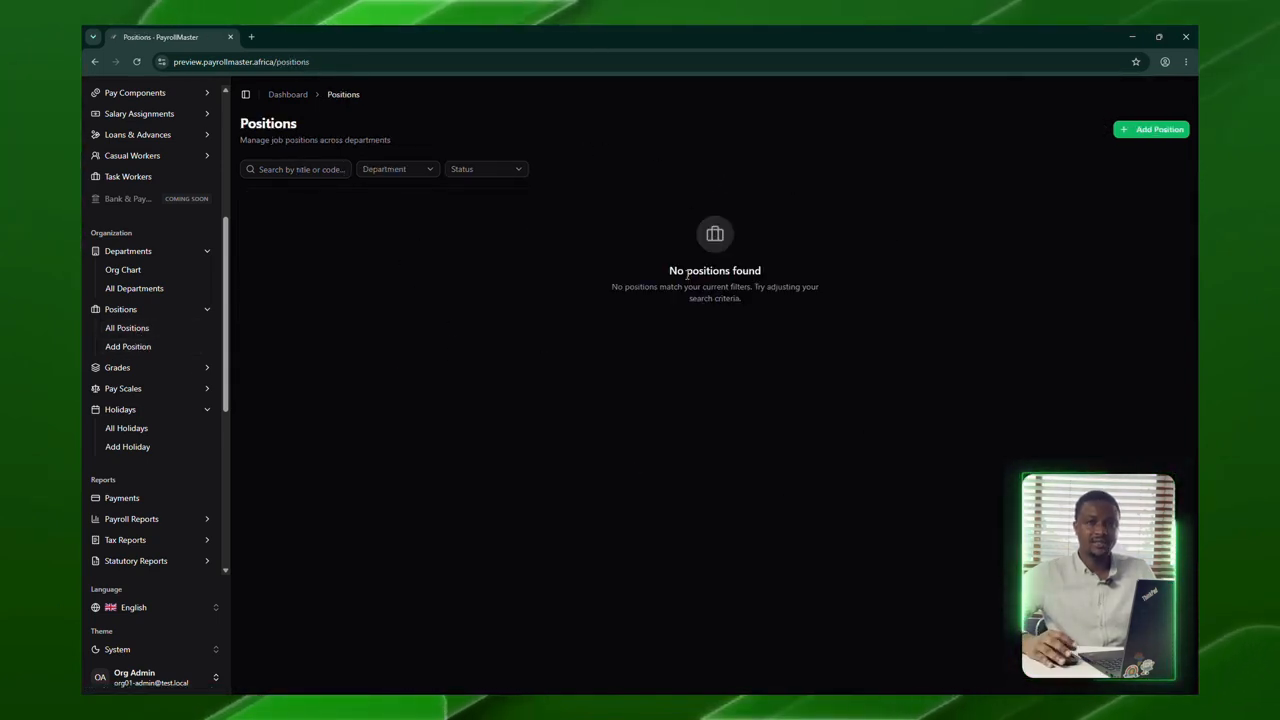
pyautogui.click(1150, 130)
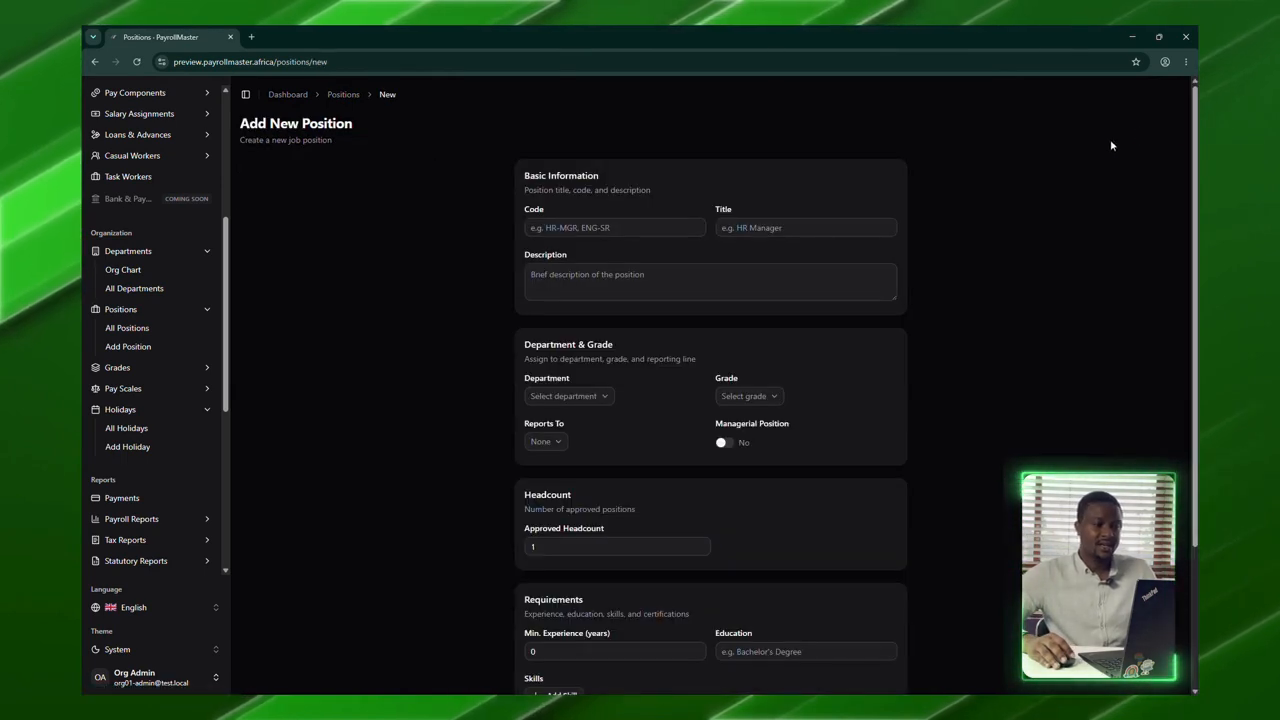
pyautogui.click(632, 229)
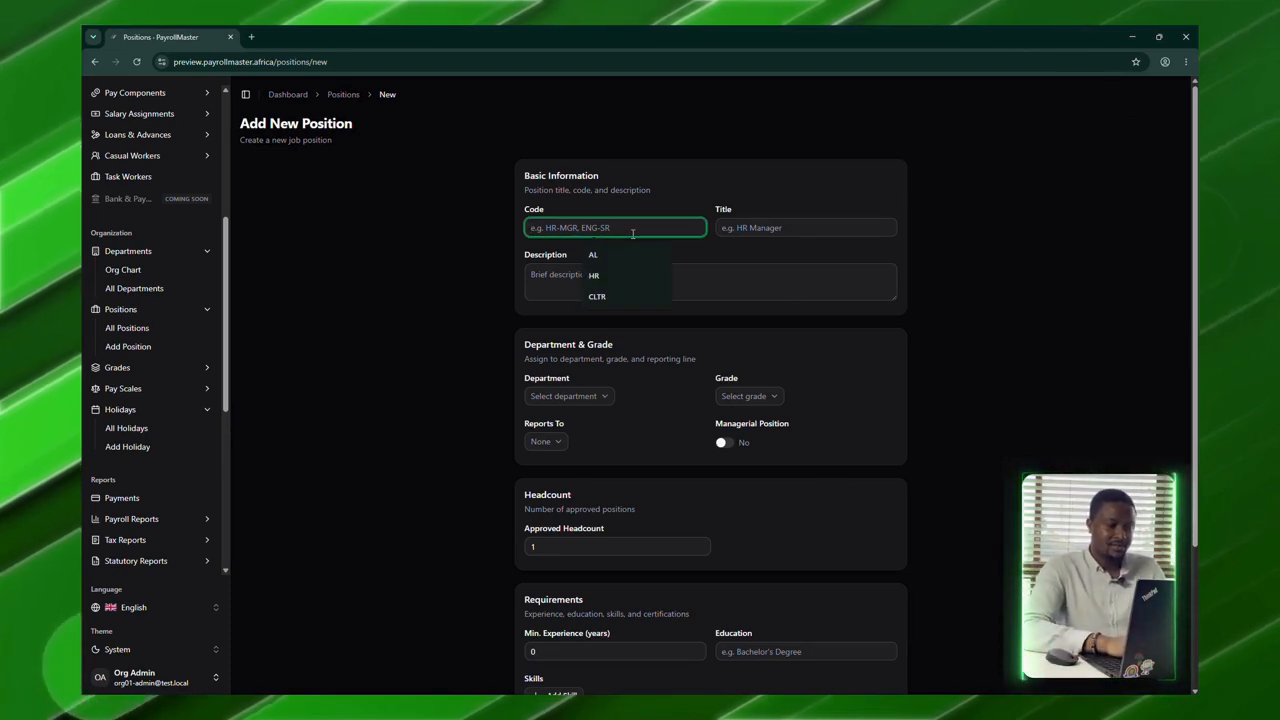
pyautogui.write('HR')
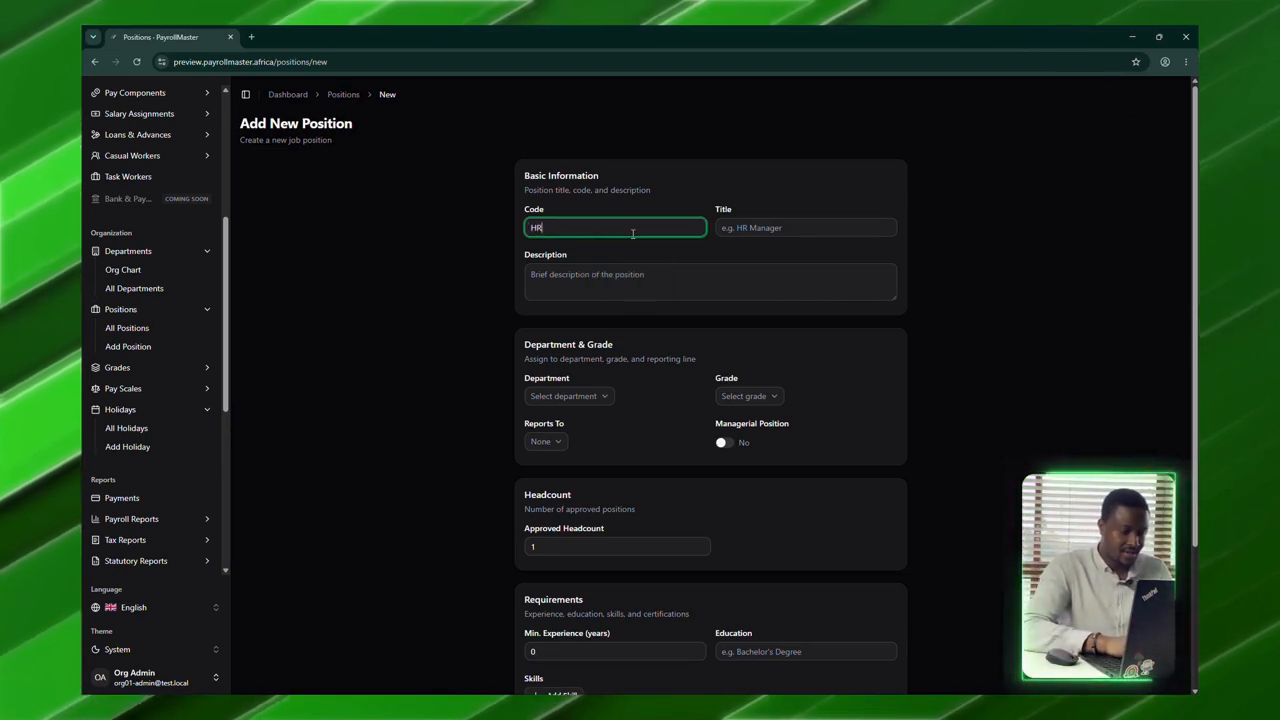
pyautogui.write('MNG')
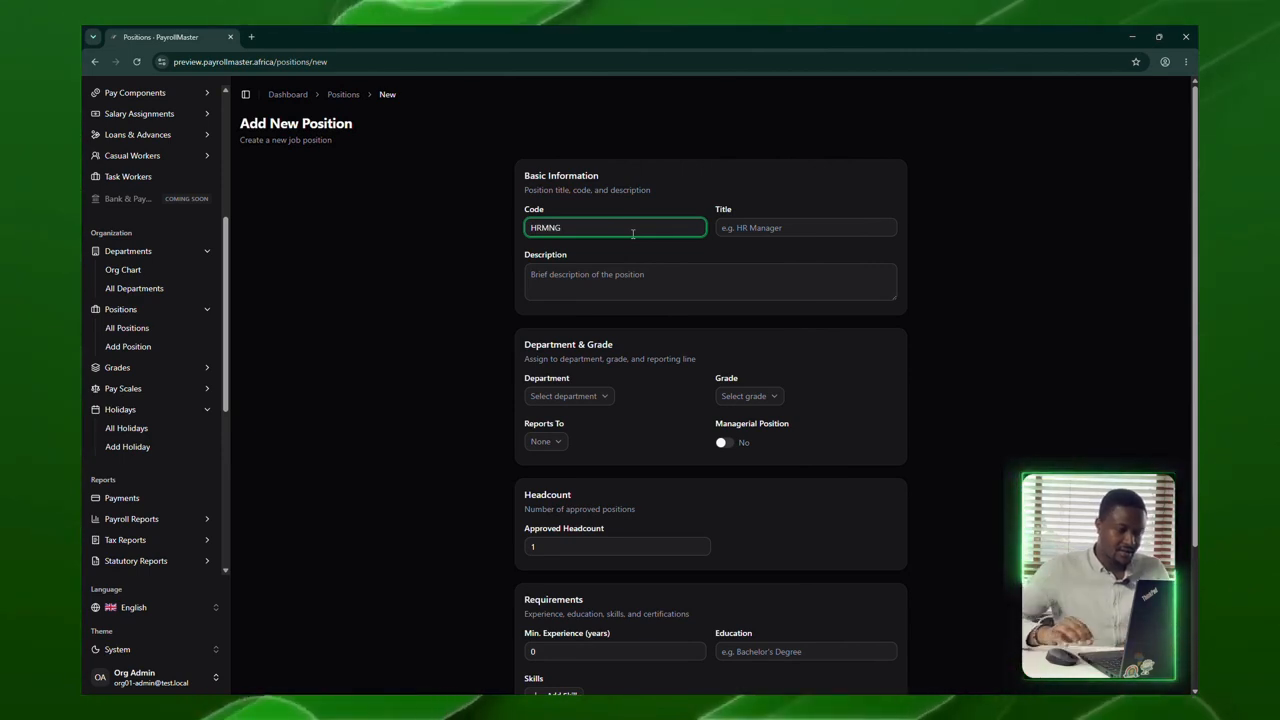
pyautogui.click(814, 220)
pyautogui.write('HR Manager')
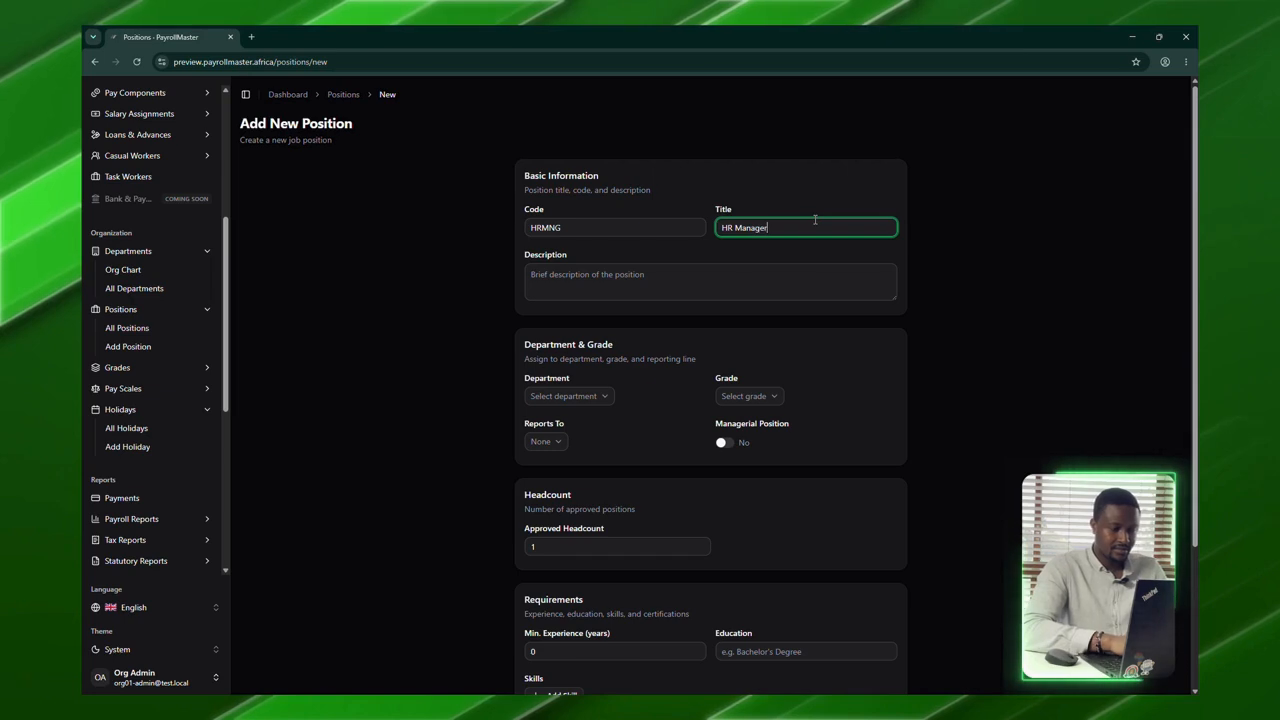
pyautogui.click(741, 283)
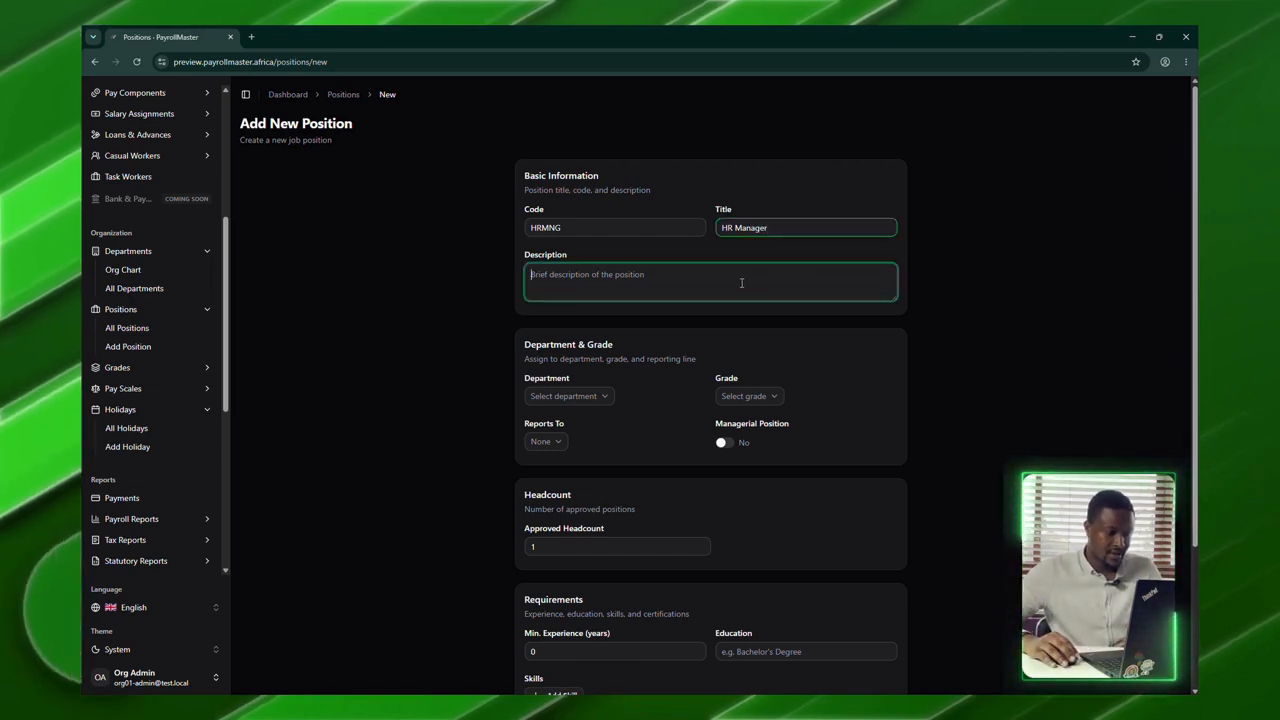
# Step: Assign the HR Manager position to the HR — Human Resource department and mark it as a managerial position
pyautogui.click(606, 397)
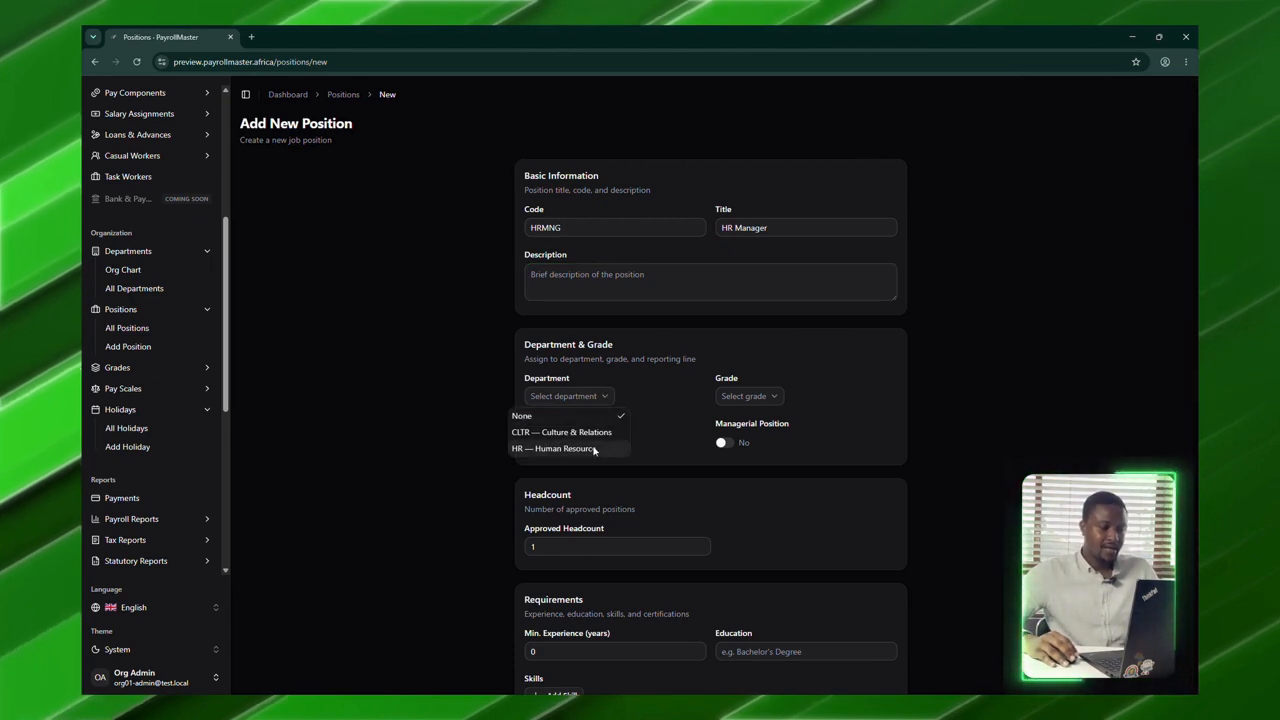
pyautogui.click(761, 402)
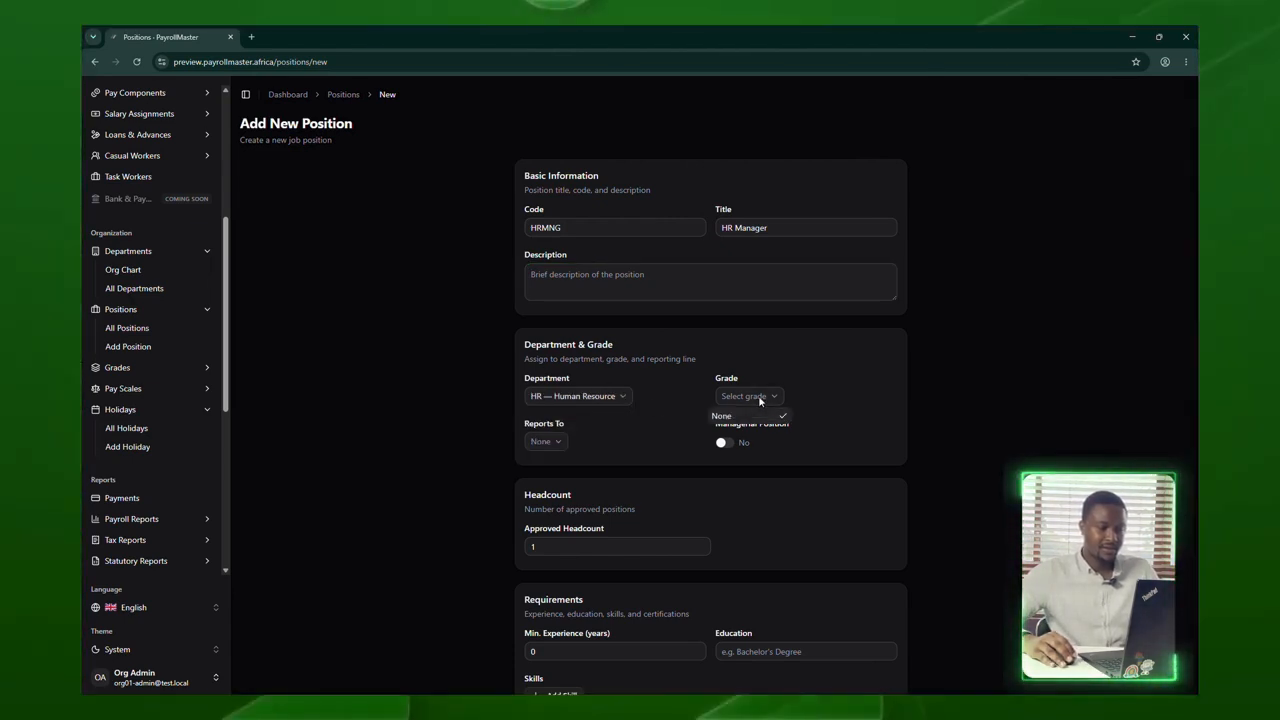
pyautogui.click(685, 392)
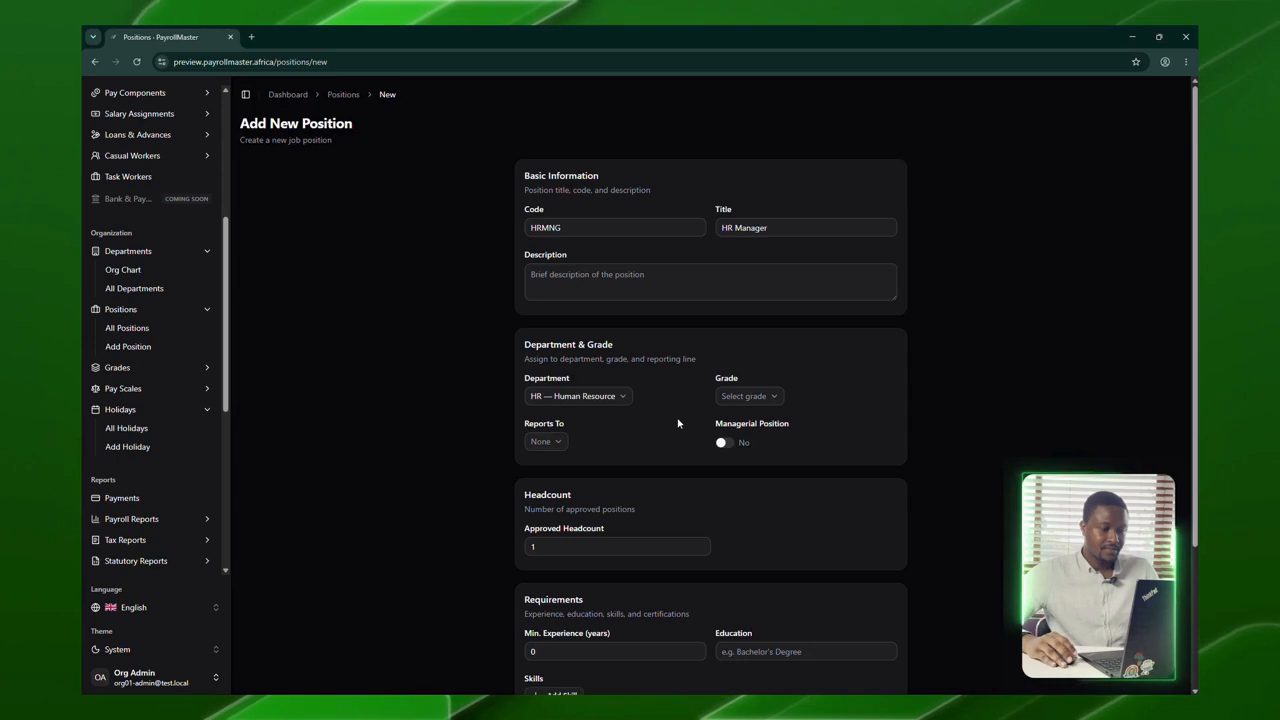
pyautogui.scroll(-1, 667, 387)
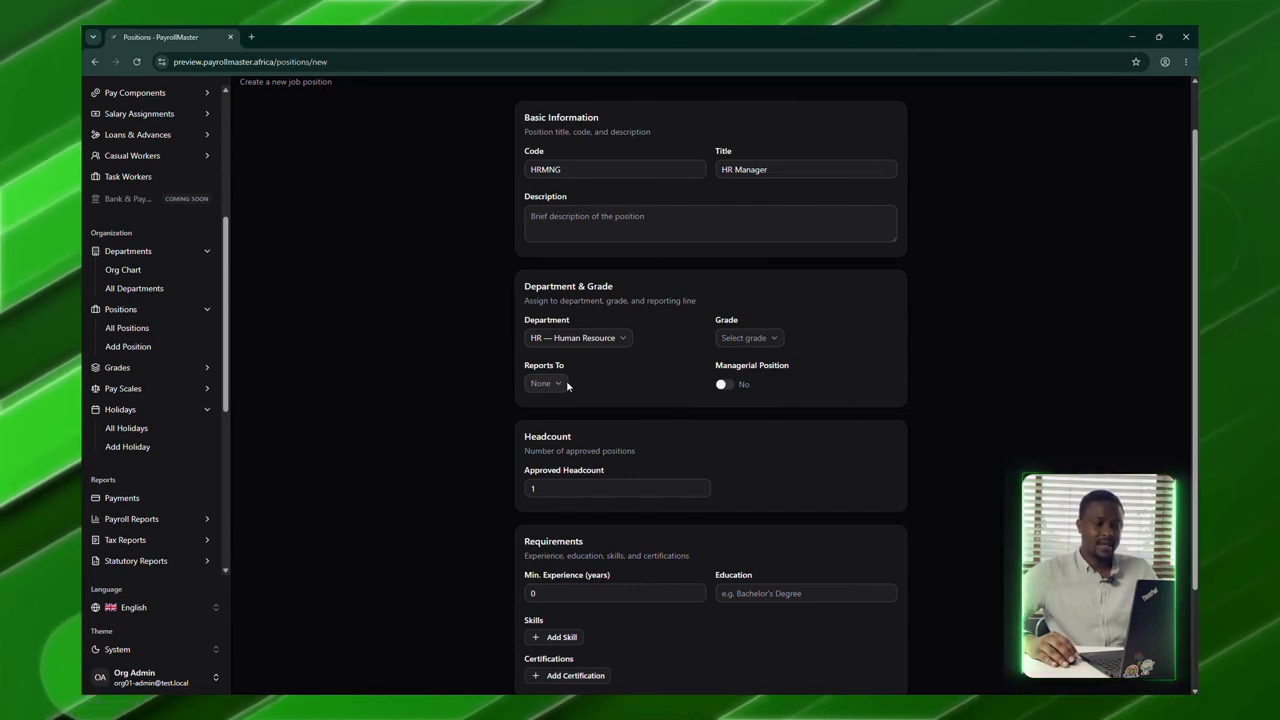
pyautogui.click(726, 388)
pyautogui.scroll(-2, 712, 390)
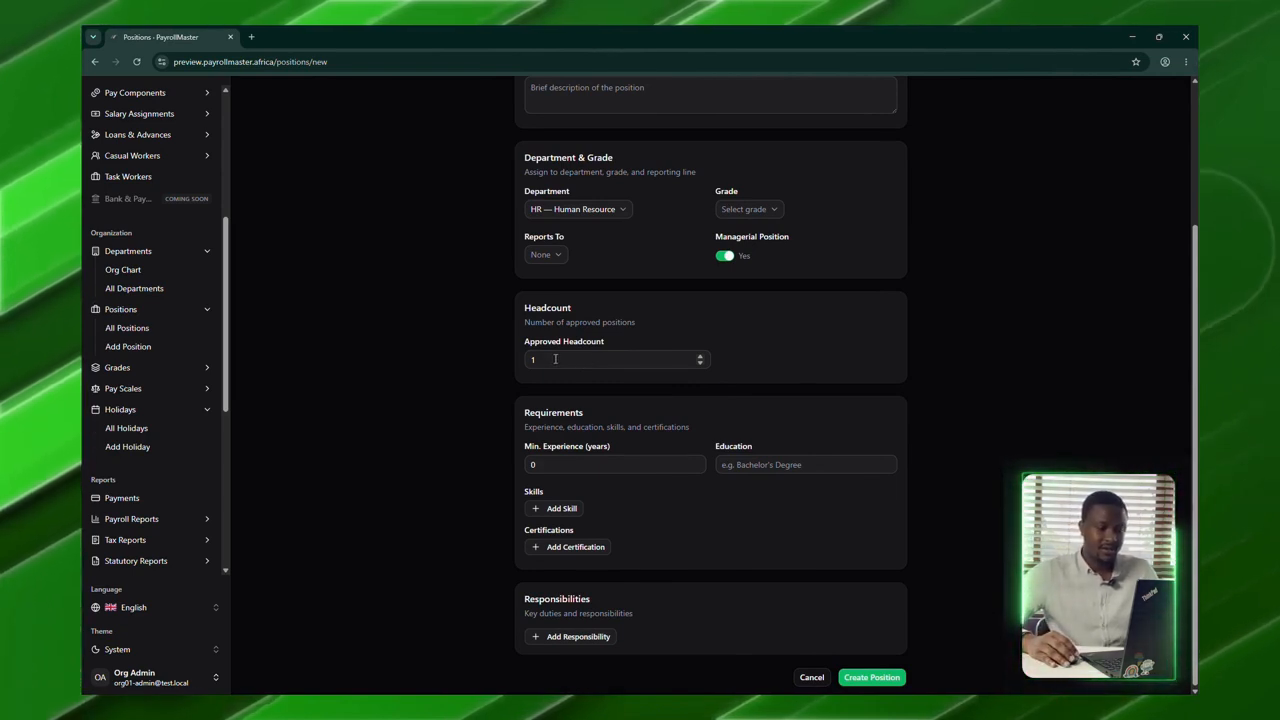
# Step: Add blank skill, certification and responsibility entries to the HR Manager position and create it
pyautogui.moveTo(556, 359); pyautogui.dragTo(515, 368)
pyautogui.click(598, 406)
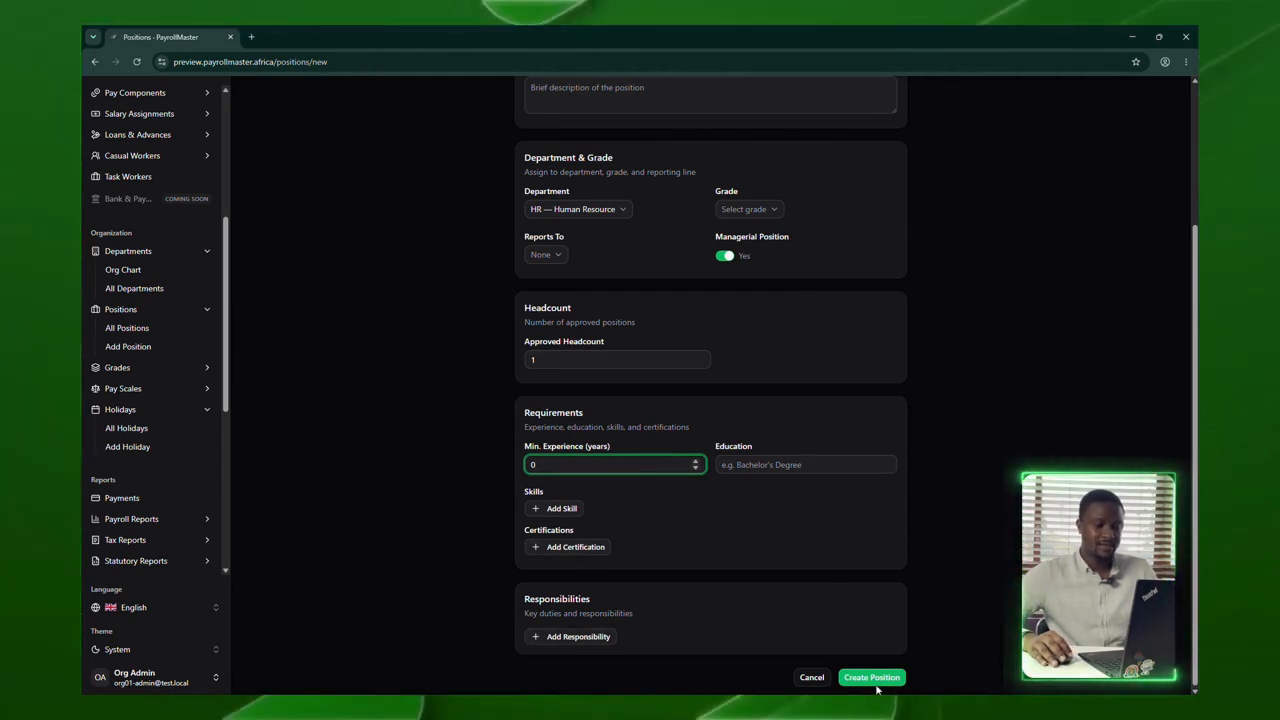
pyautogui.click(561, 508)
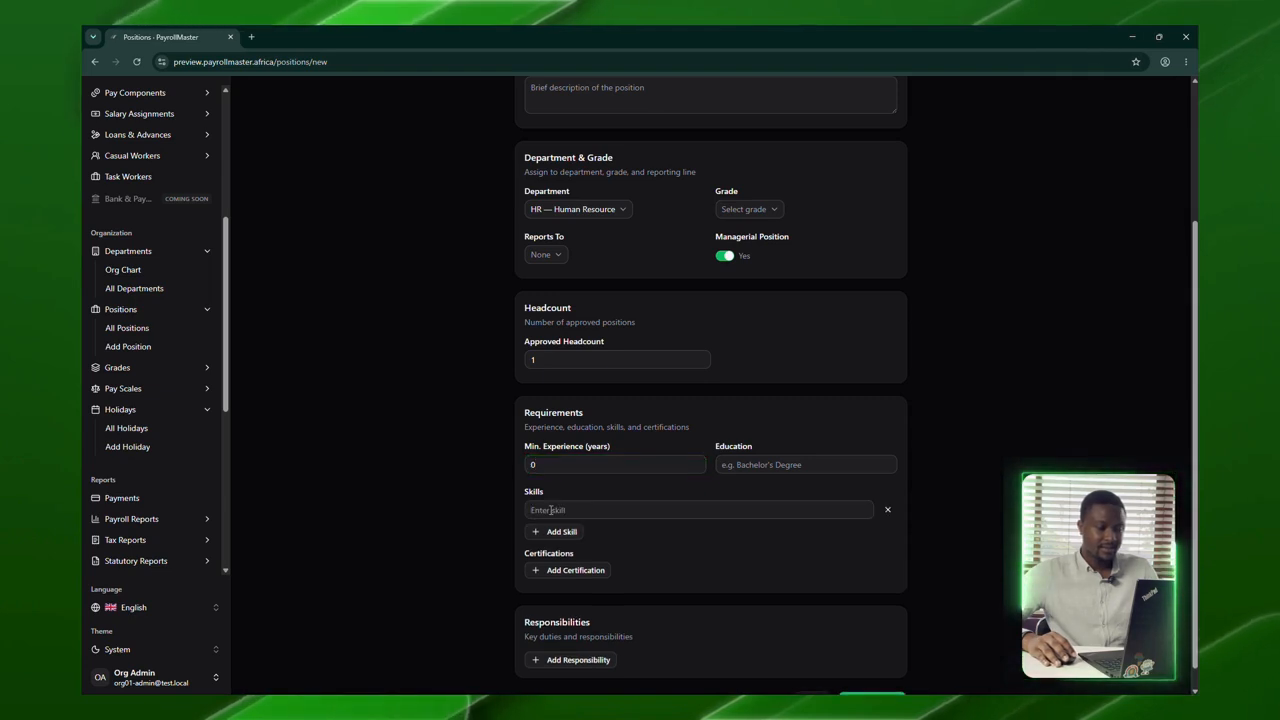
pyautogui.click(565, 569)
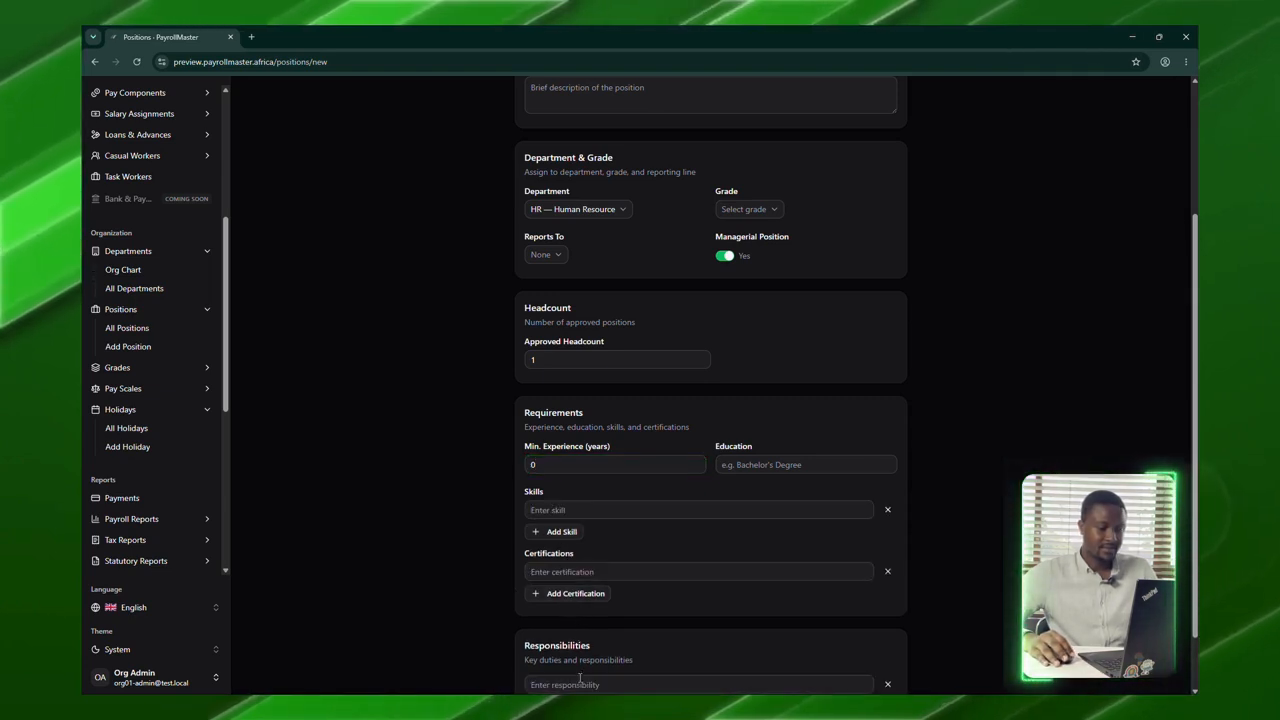
pyautogui.click(578, 684)
pyautogui.scroll(-1, 737, 580)
pyautogui.click(871, 679)
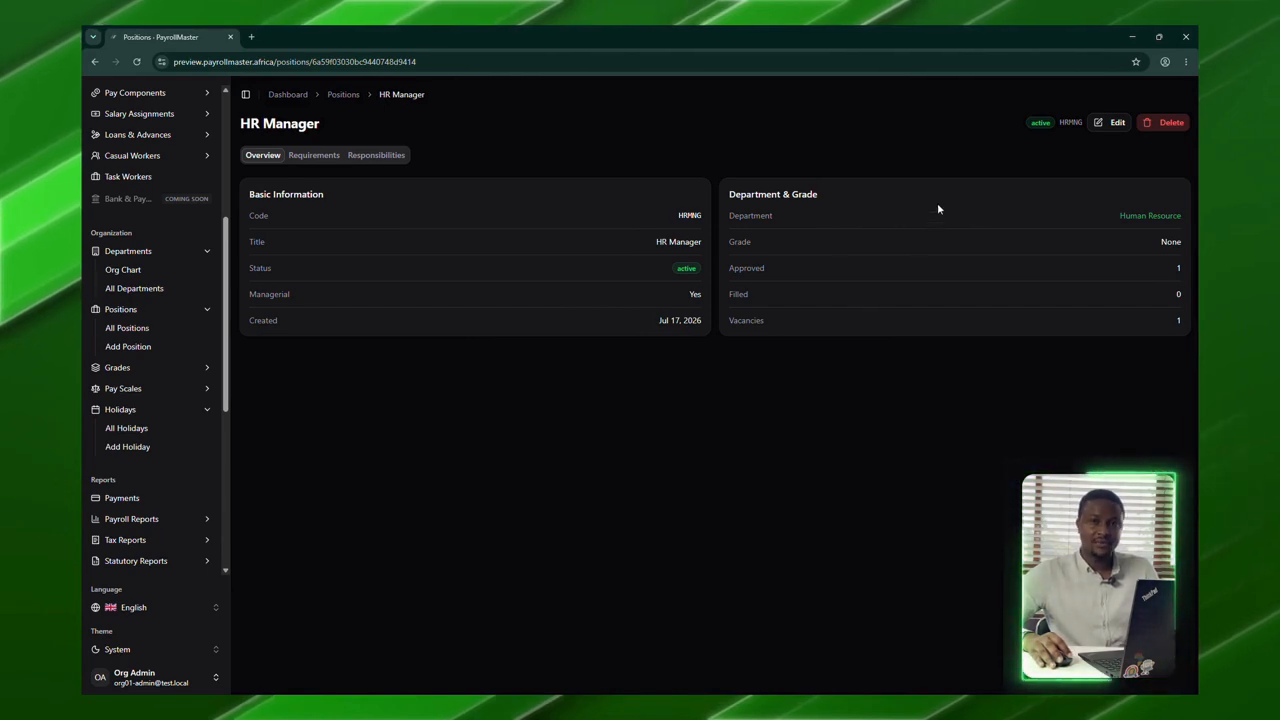
# Step: Review the HR Manager position's edit form down to its status setting and leave without saving
pyautogui.click(1113, 122)
pyautogui.scroll(-5, 977, 297)
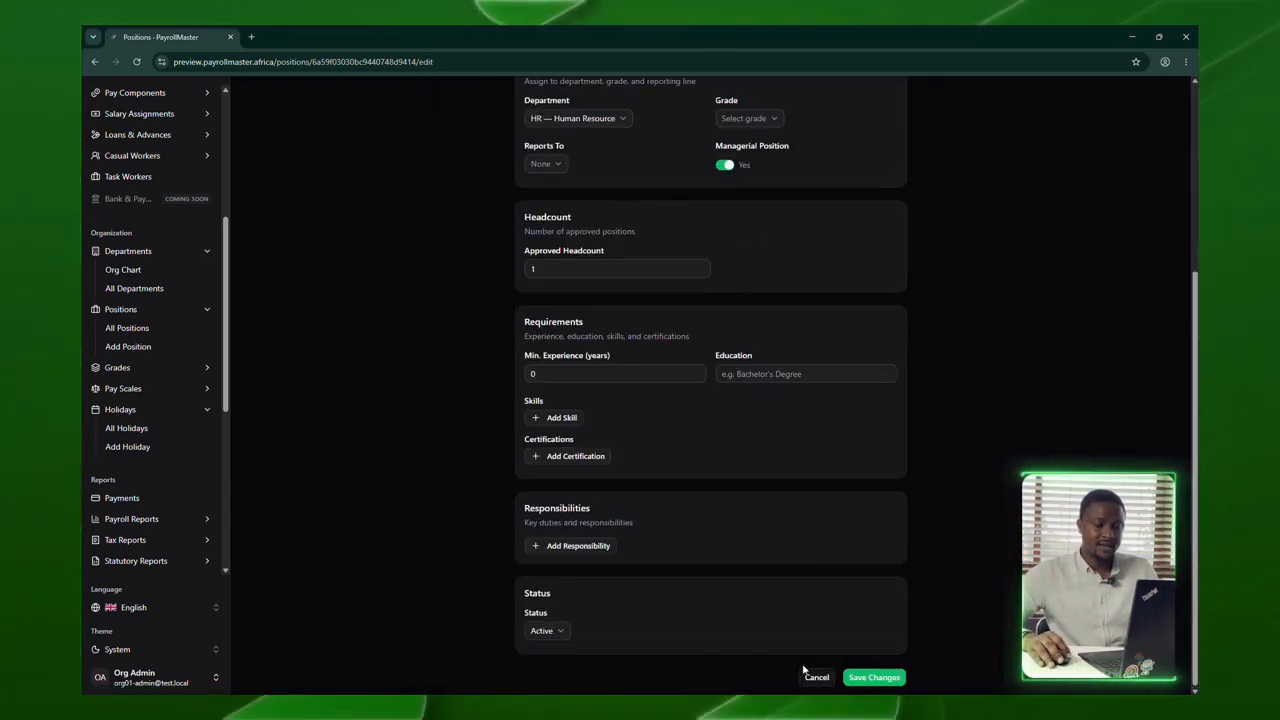
pyautogui.click(816, 679)
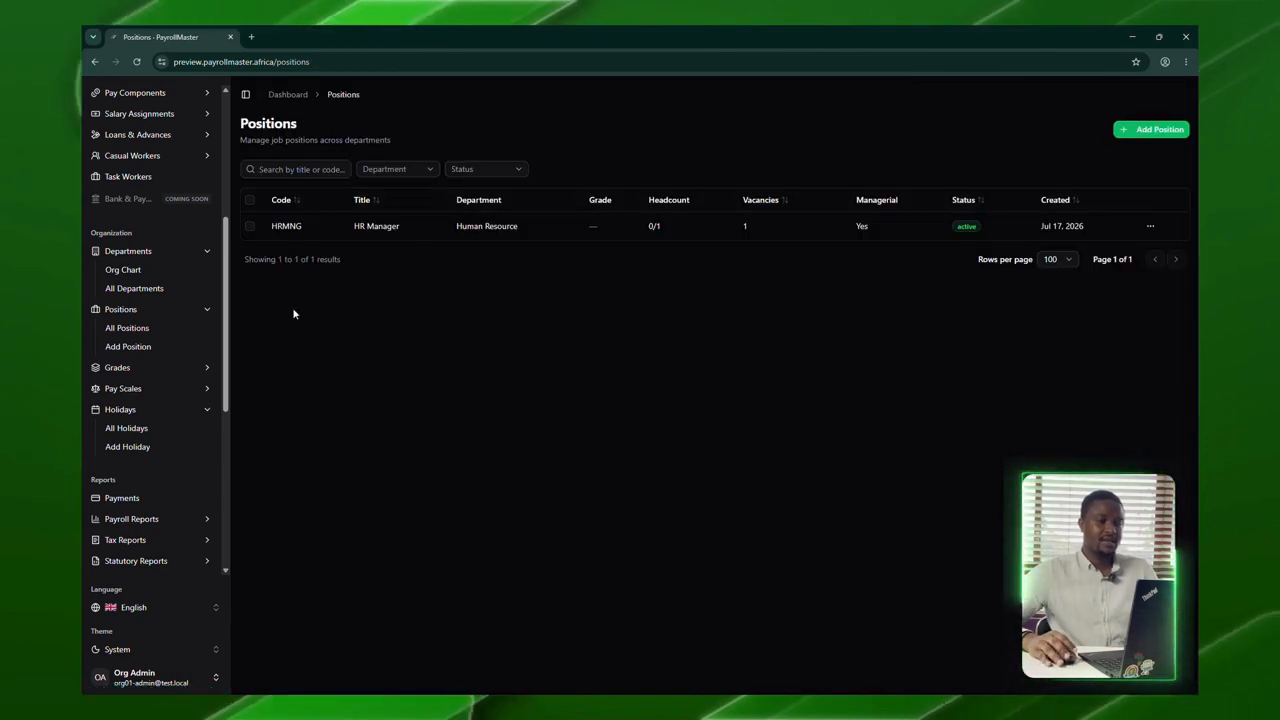
# Step: Start a new grade from the grades list with the code GRD-001
pyautogui.click(162, 368)
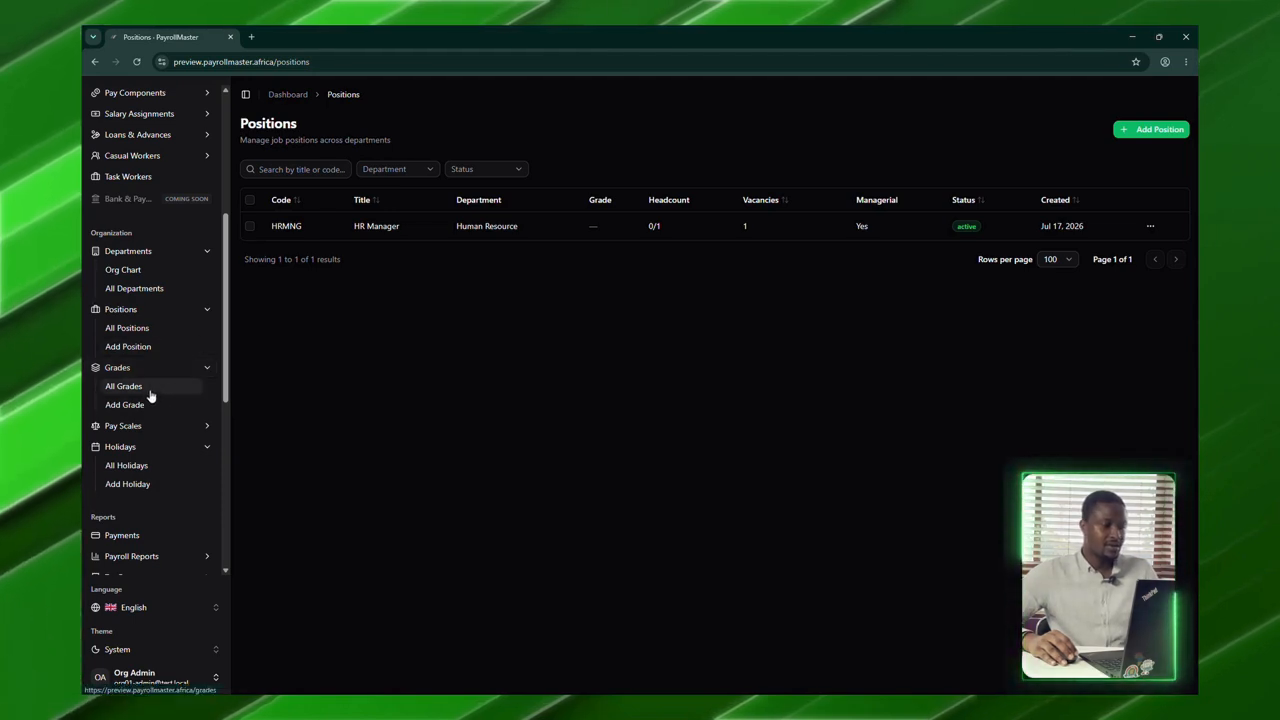
pyautogui.click(149, 393)
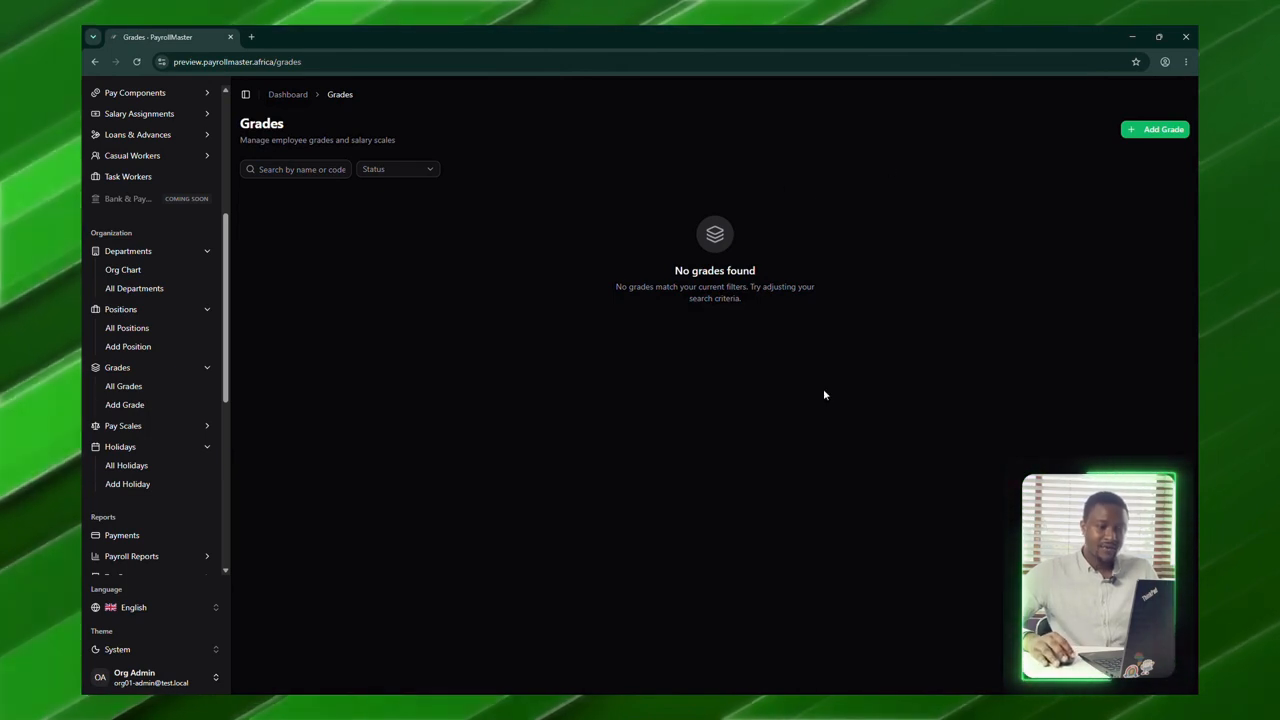
pyautogui.click(1157, 130)
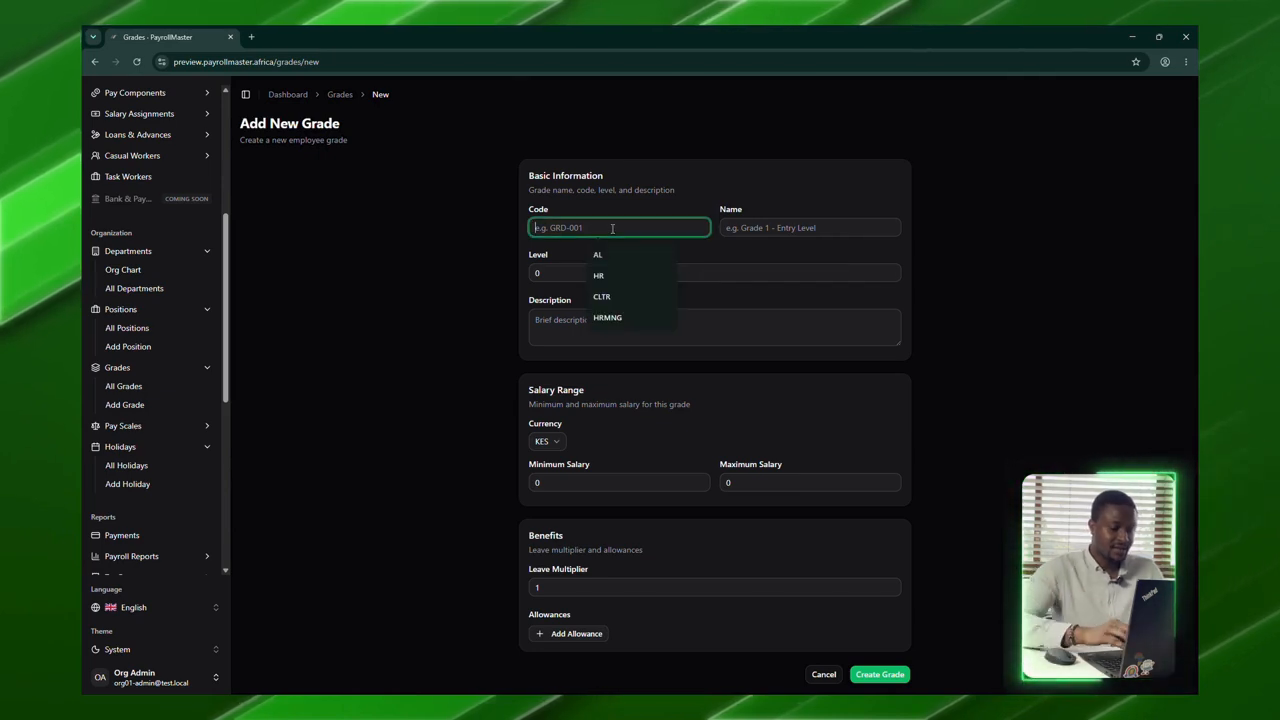
pyautogui.write('GRD')
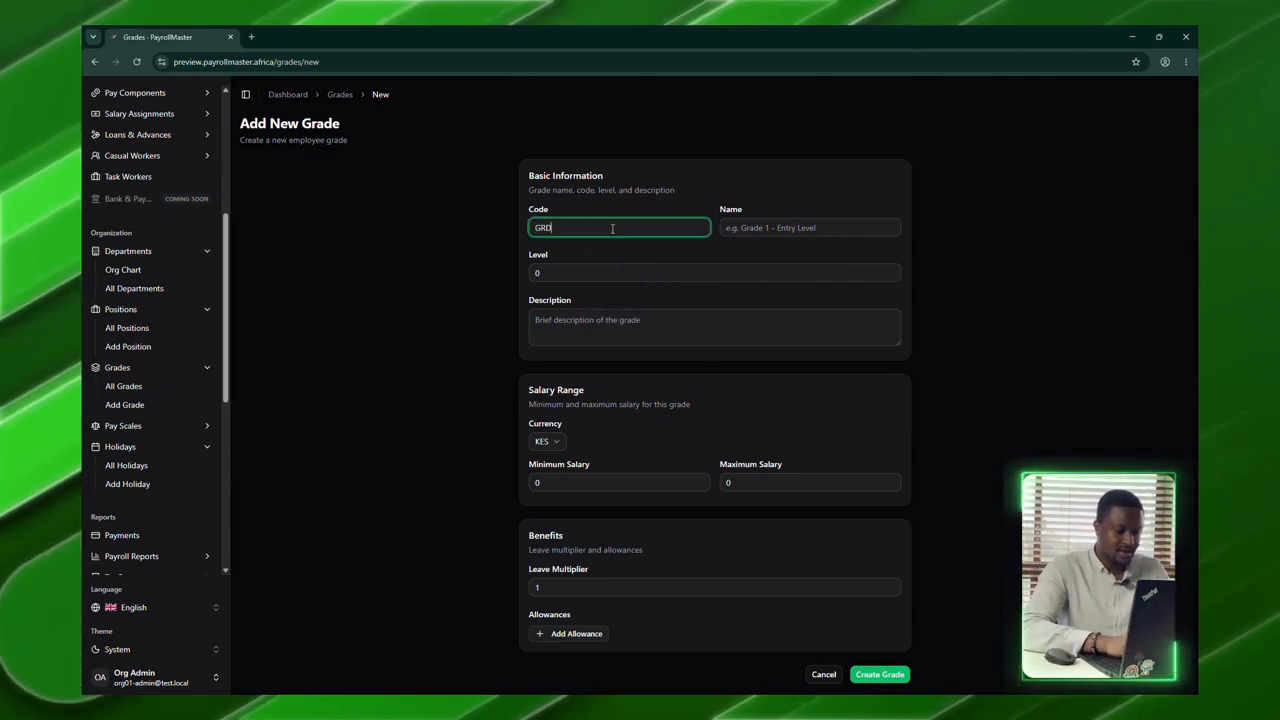
pyautogui.write('-001')
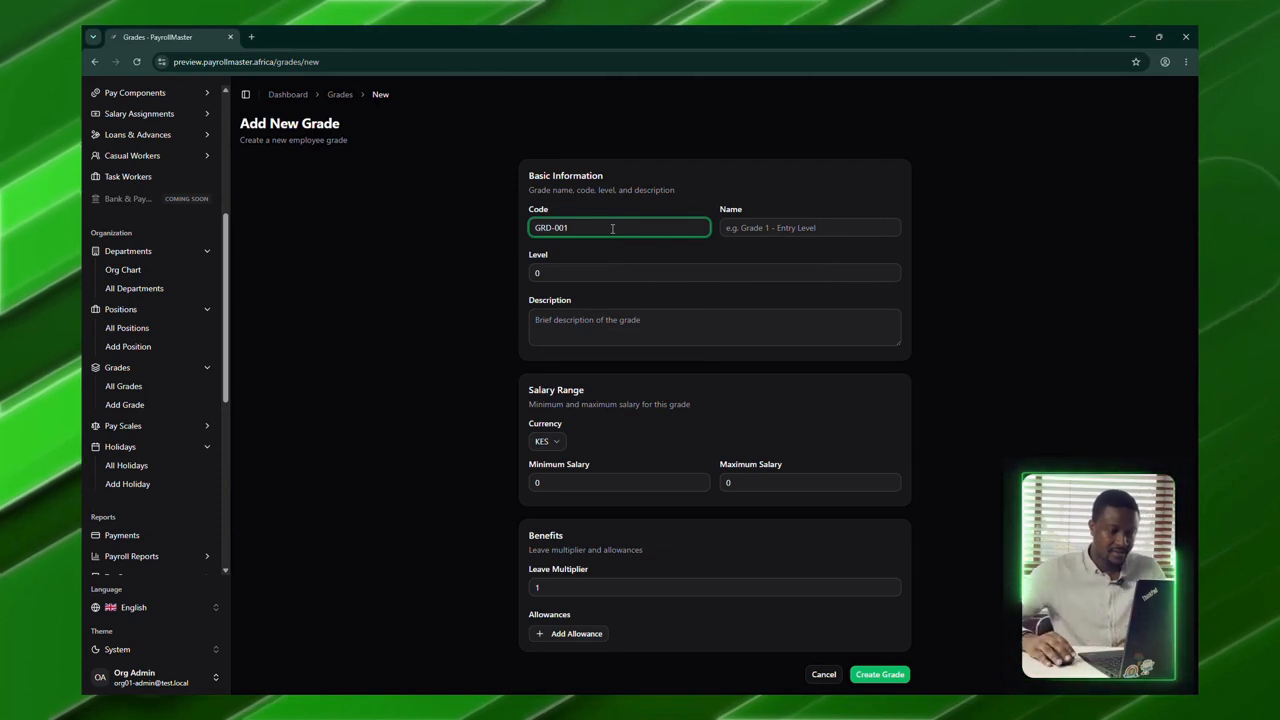
# Step: Name the new grade Entry Level
pyautogui.click(841, 228)
pyautogui.write('Entr')
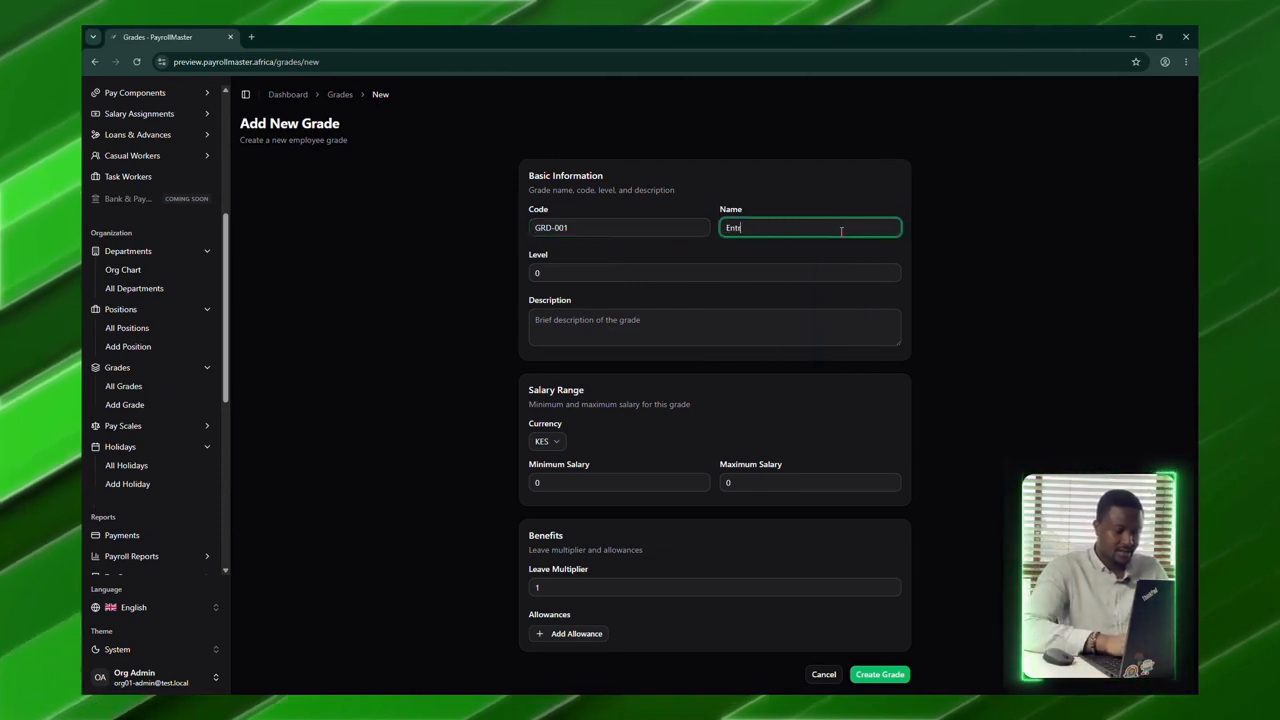
pyautogui.write('y Leve')
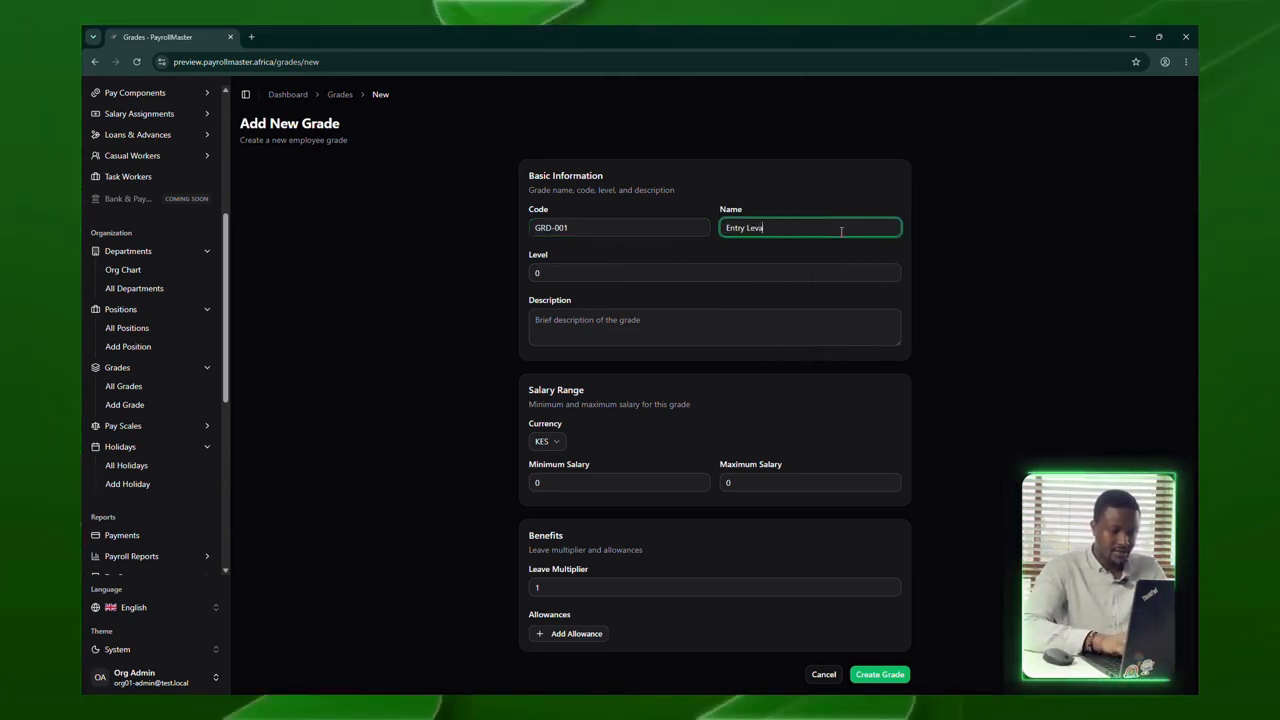
pyautogui.write('l')
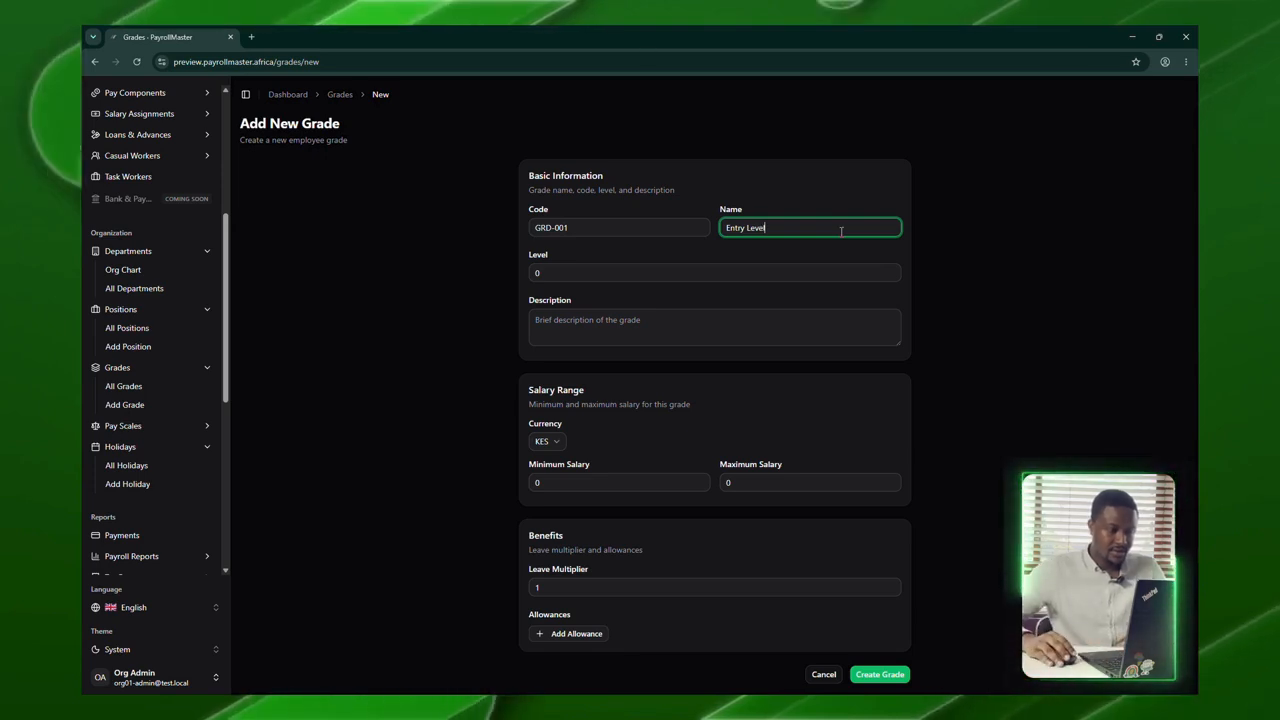
# Step: Replace the grade's name with Manager Level, keeping the code GRD-001
pyautogui.click(588, 226)
pyautogui.press('Tab')
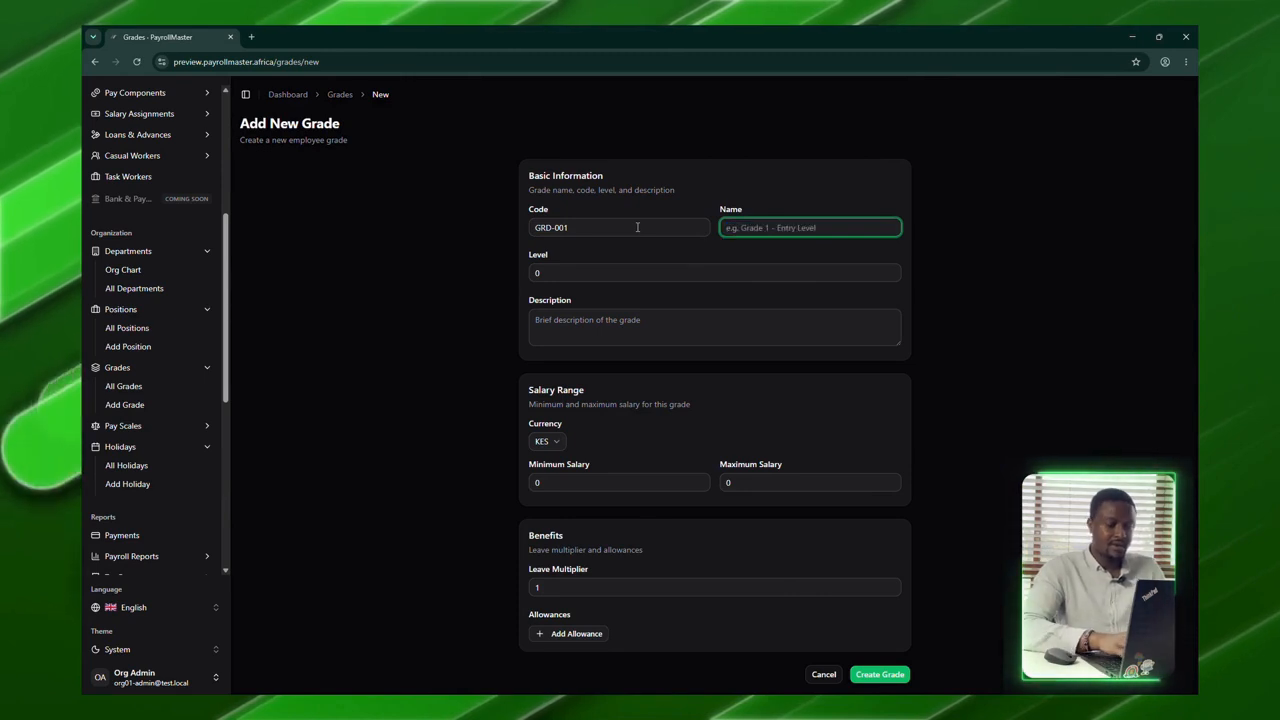
pyautogui.press('BackSpace')
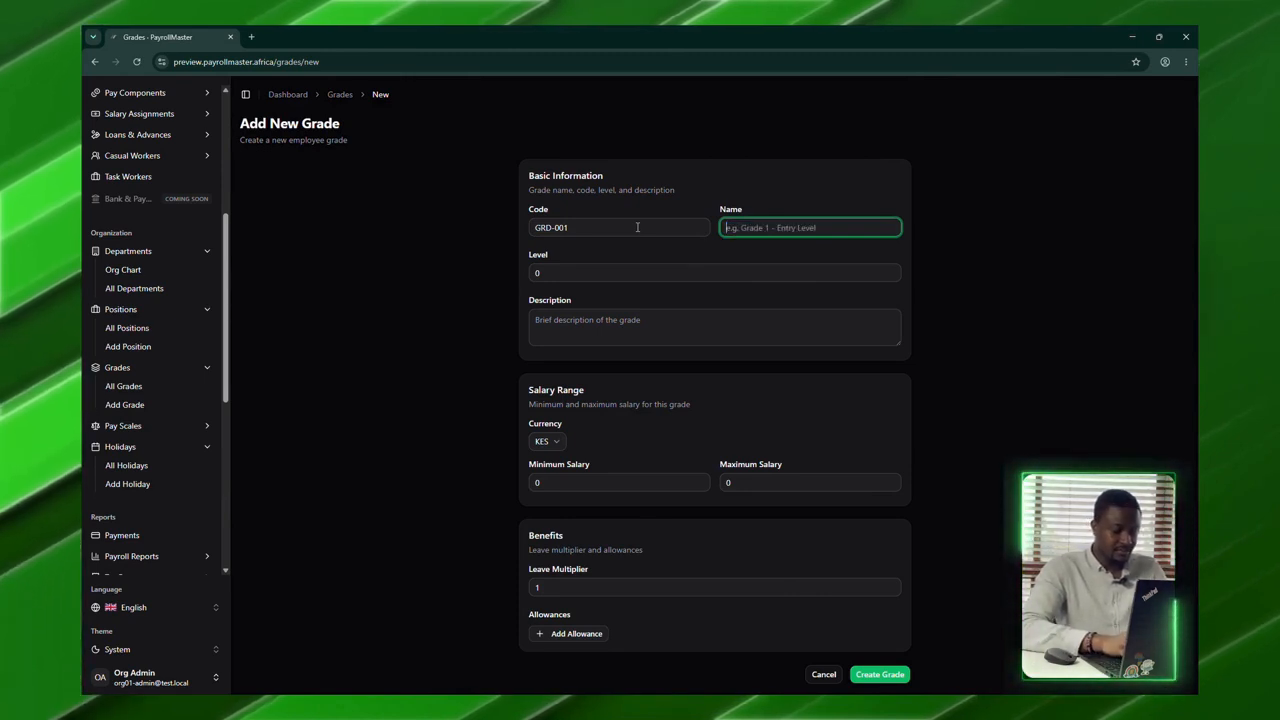
pyautogui.write('Manager ')
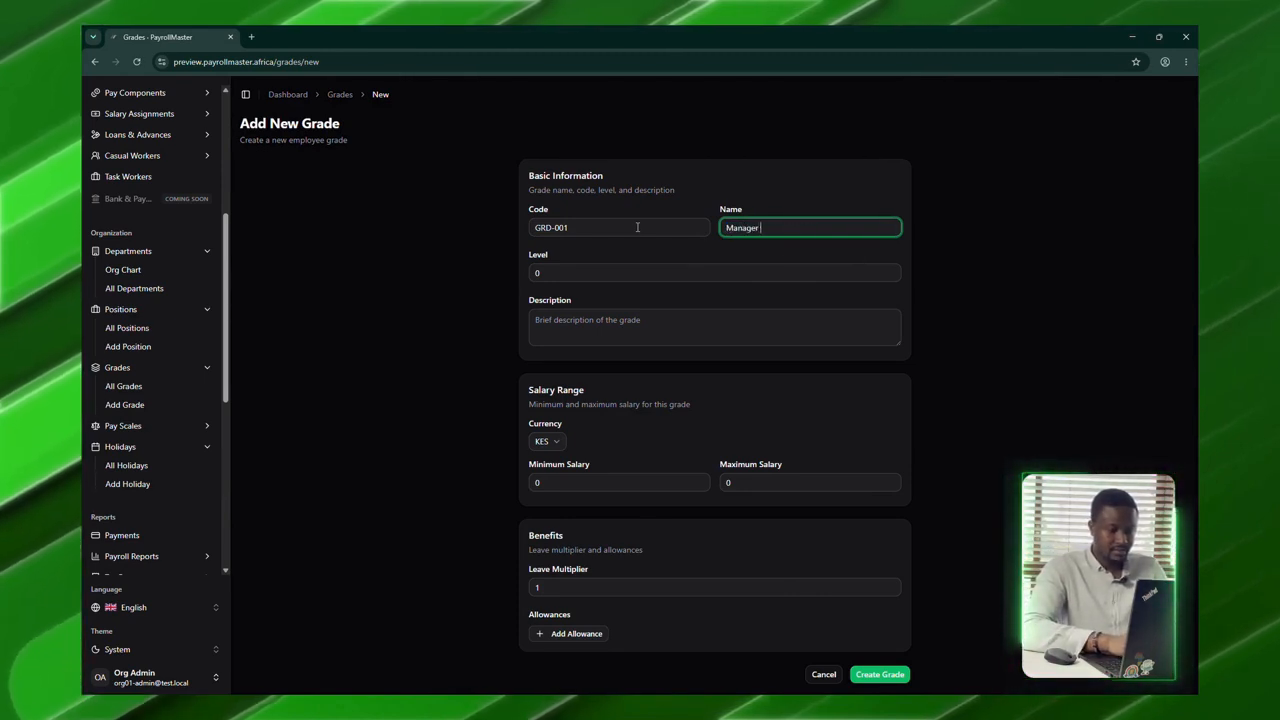
pyautogui.write('Level')
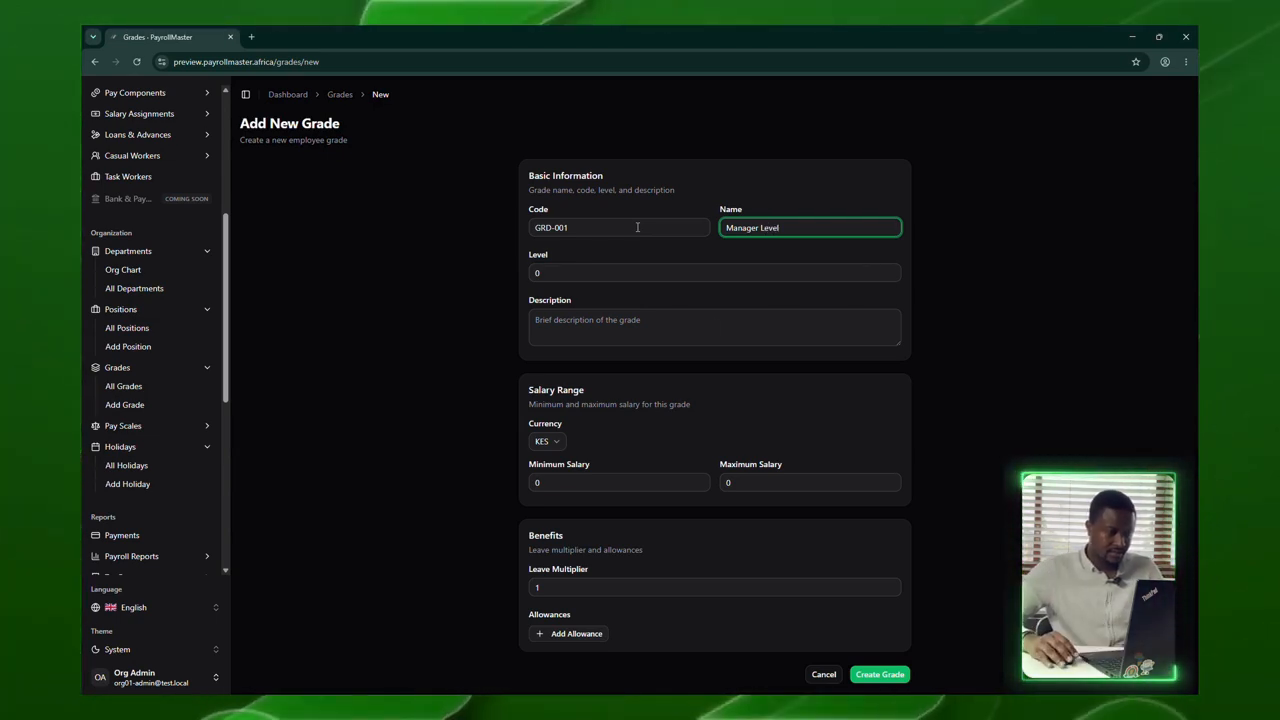
pyautogui.click(712, 332)
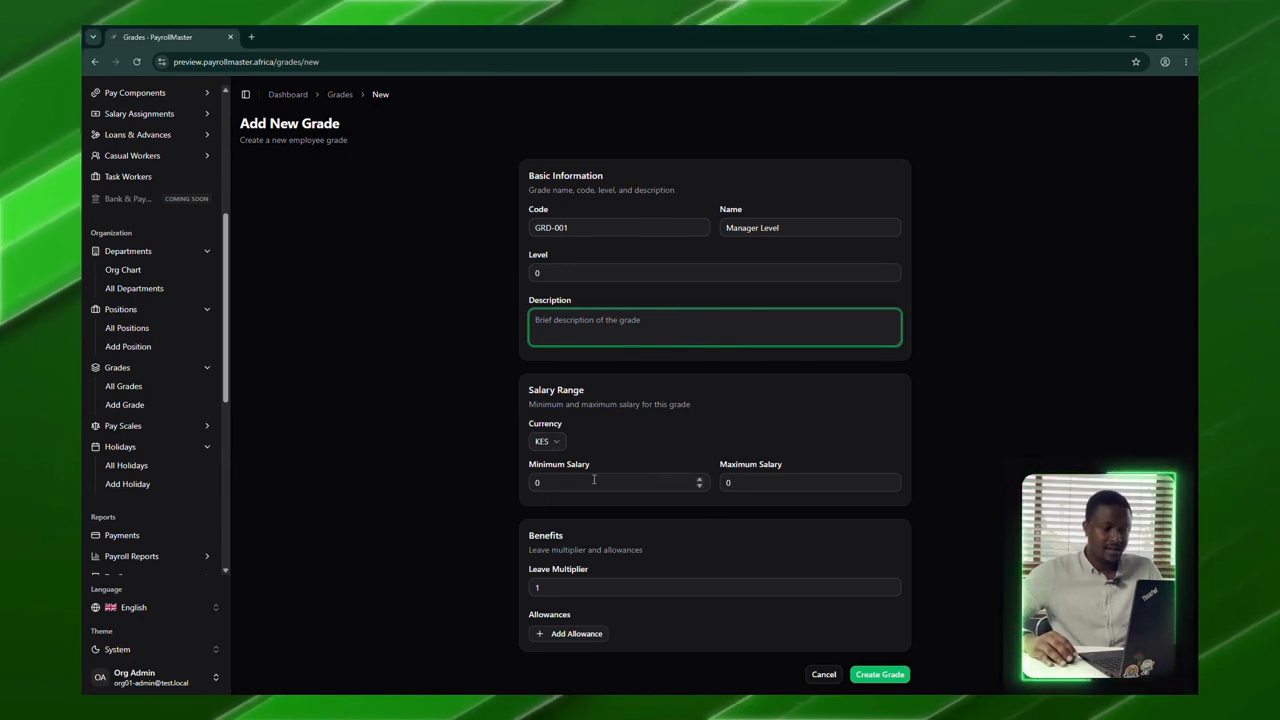
# Step: Set the Manager Level grade's salary range to a minimum of 120000 and a maximum of 160000
pyautogui.click(561, 482)
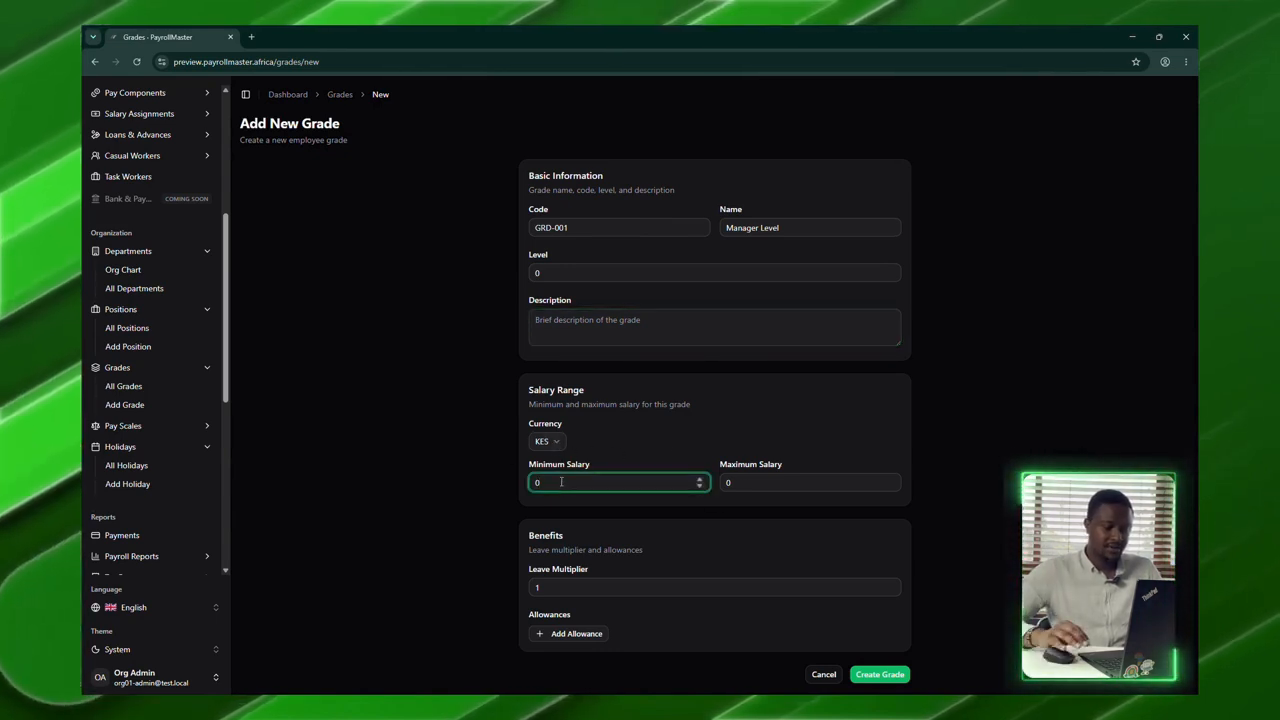
pyautogui.press('BackSpace')
pyautogui.write('120000')
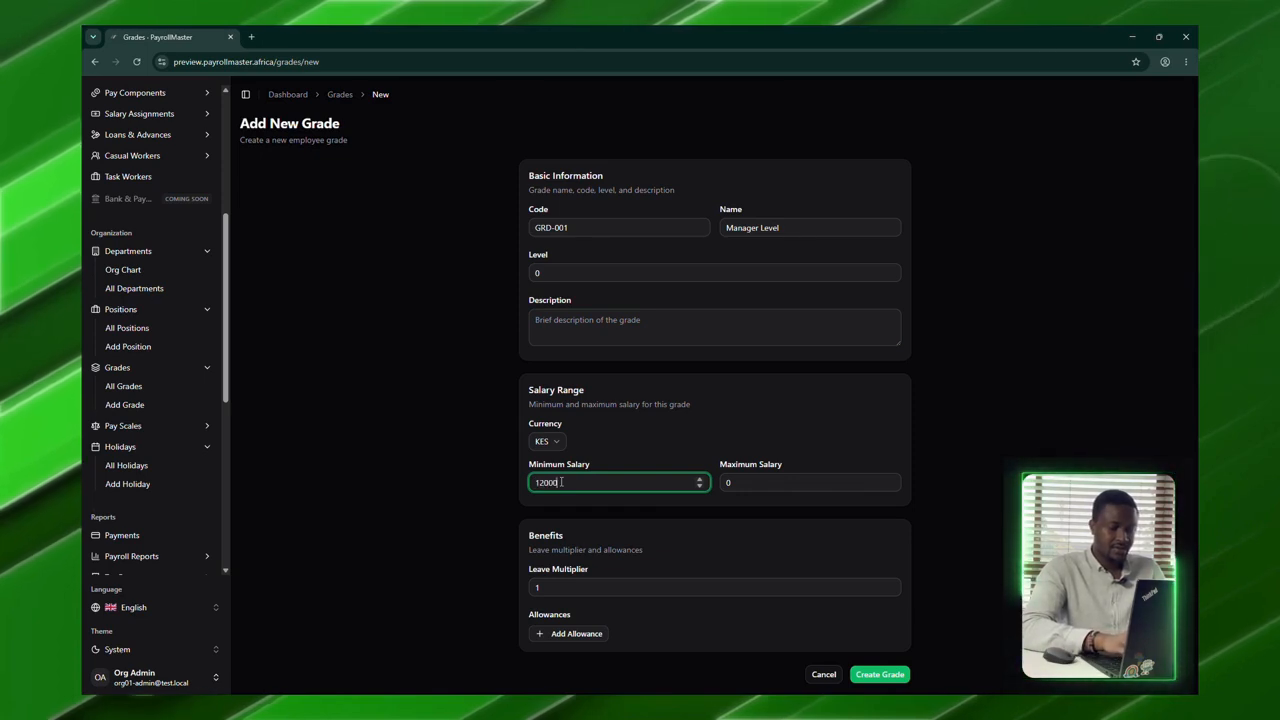
pyautogui.click(775, 480)
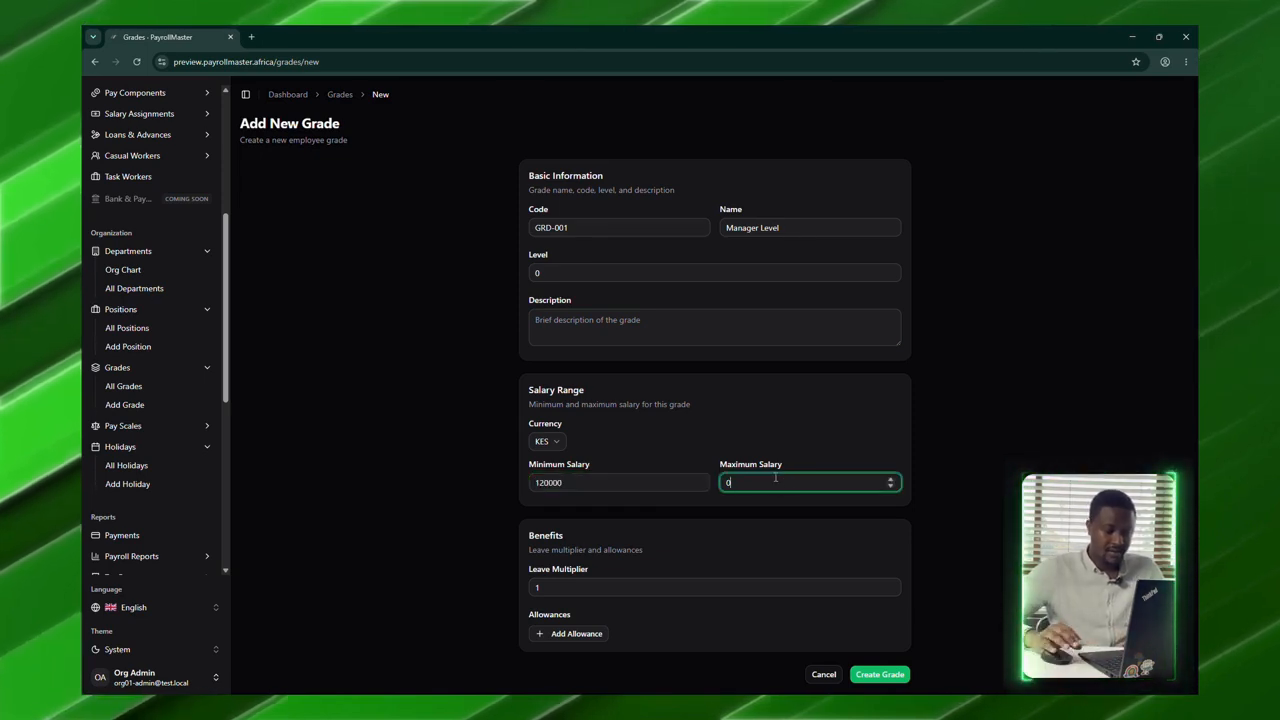
pyautogui.write('160000')
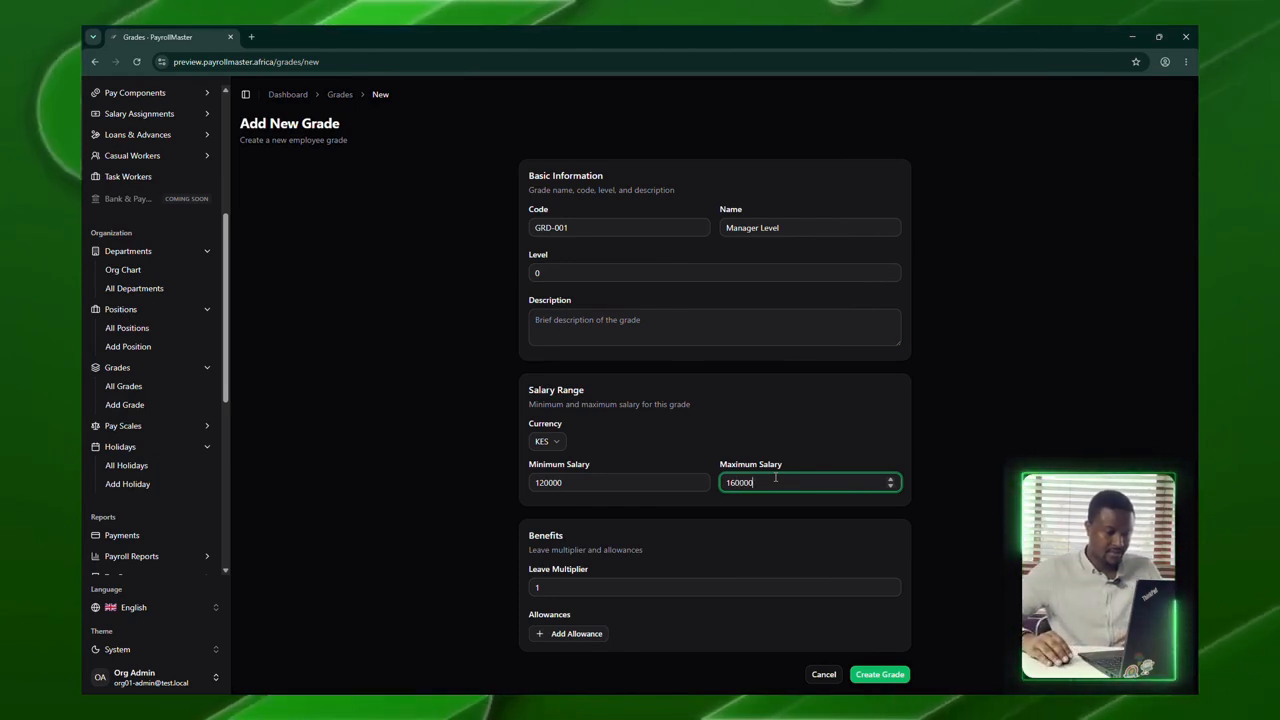
pyautogui.click(713, 557)
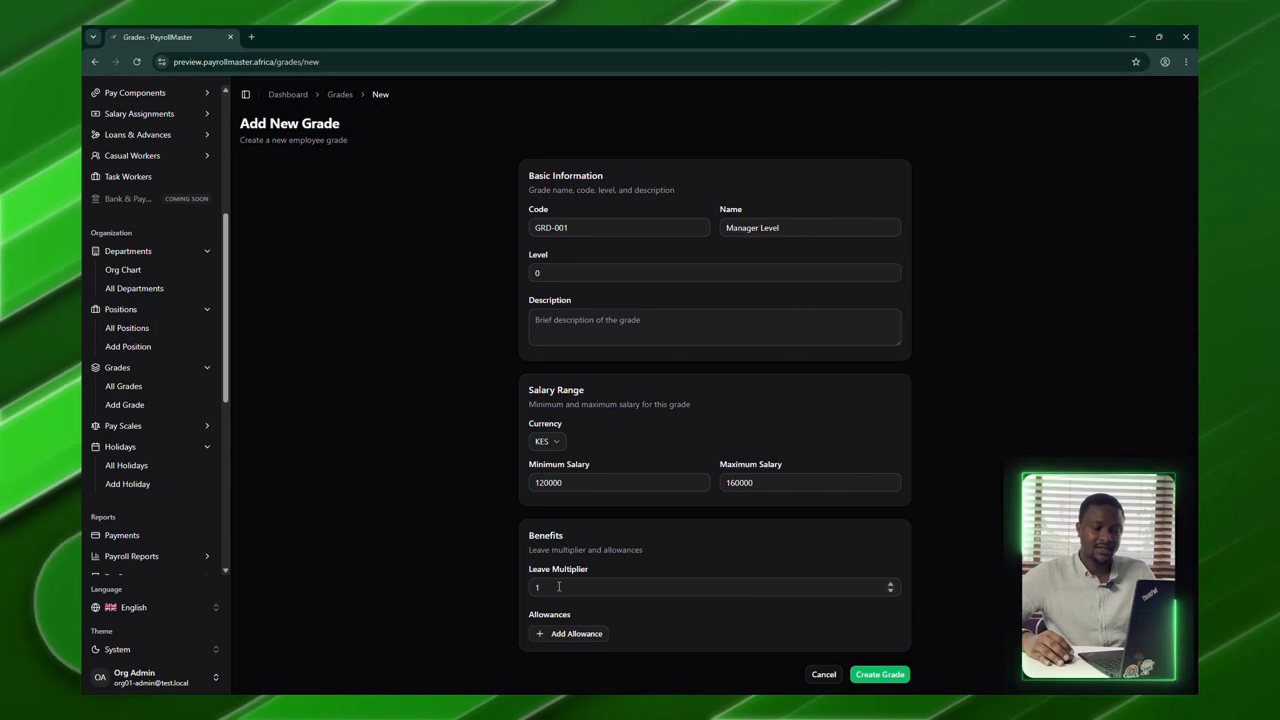
# Step: Add a Mobile Device Allowance with a fixed amount of 1000 to the grade's benefits
pyautogui.click(582, 634)
pyautogui.scroll(-1, 640, 620)
pyautogui.click(674, 612)
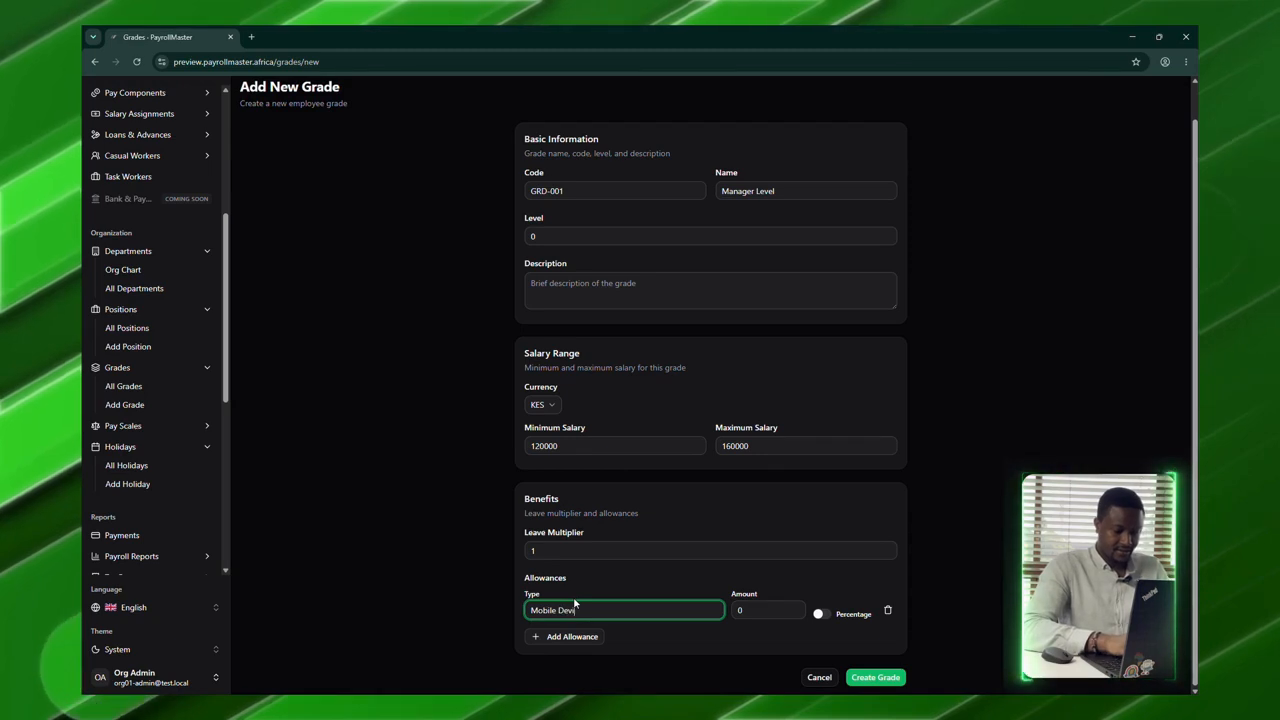
pyautogui.press('BackSpace')
pyautogui.press('BackSpace')
pyautogui.press('BackSpace')
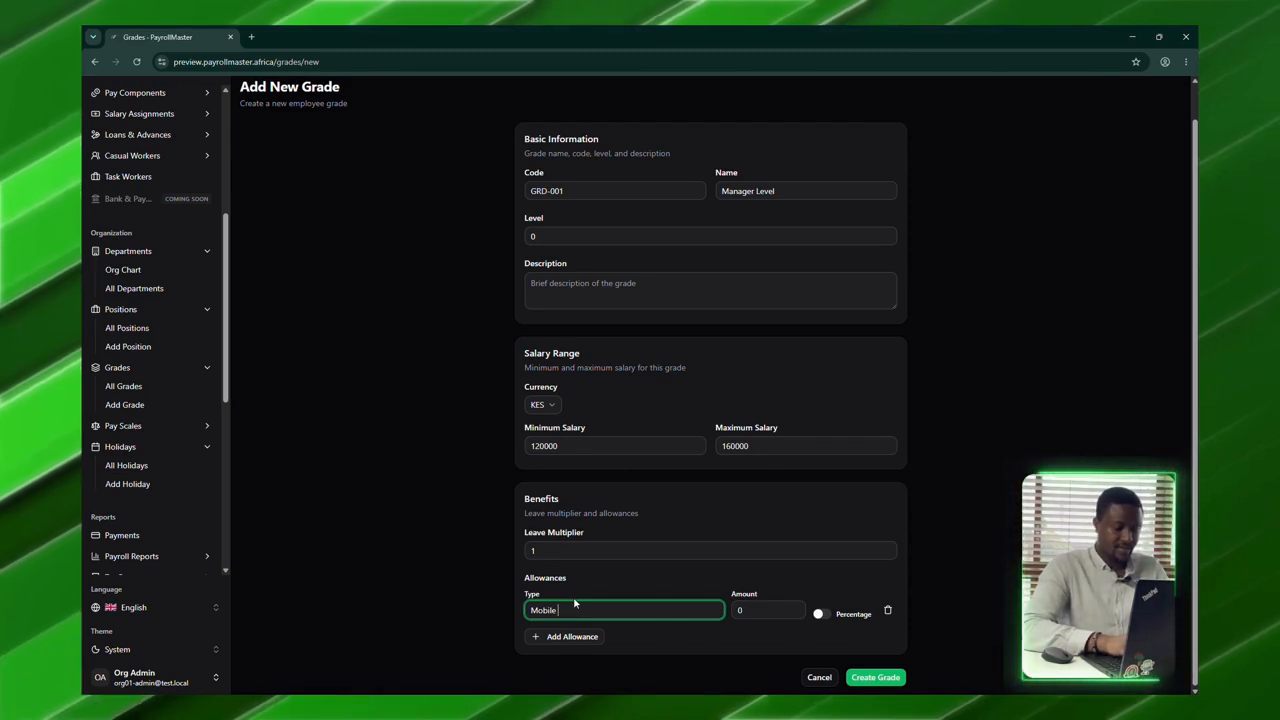
pyautogui.write('Device Allow')
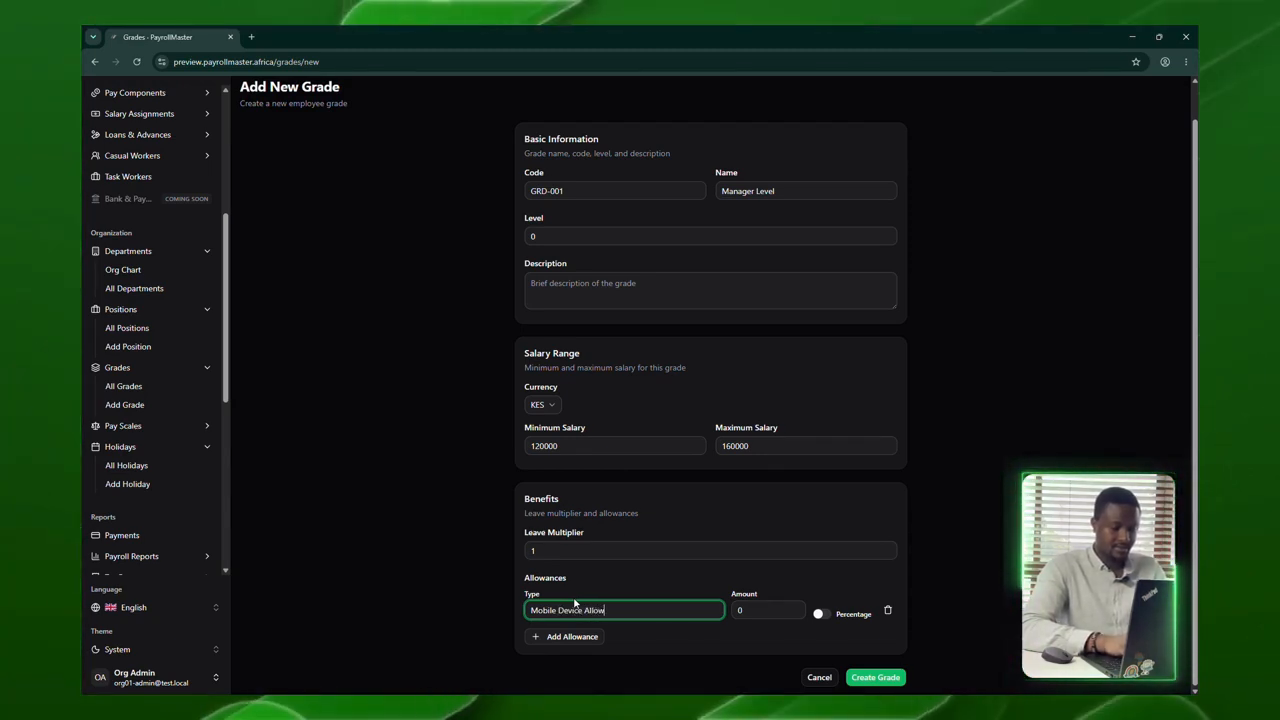
pyautogui.write('ance')
pyautogui.click(789, 610)
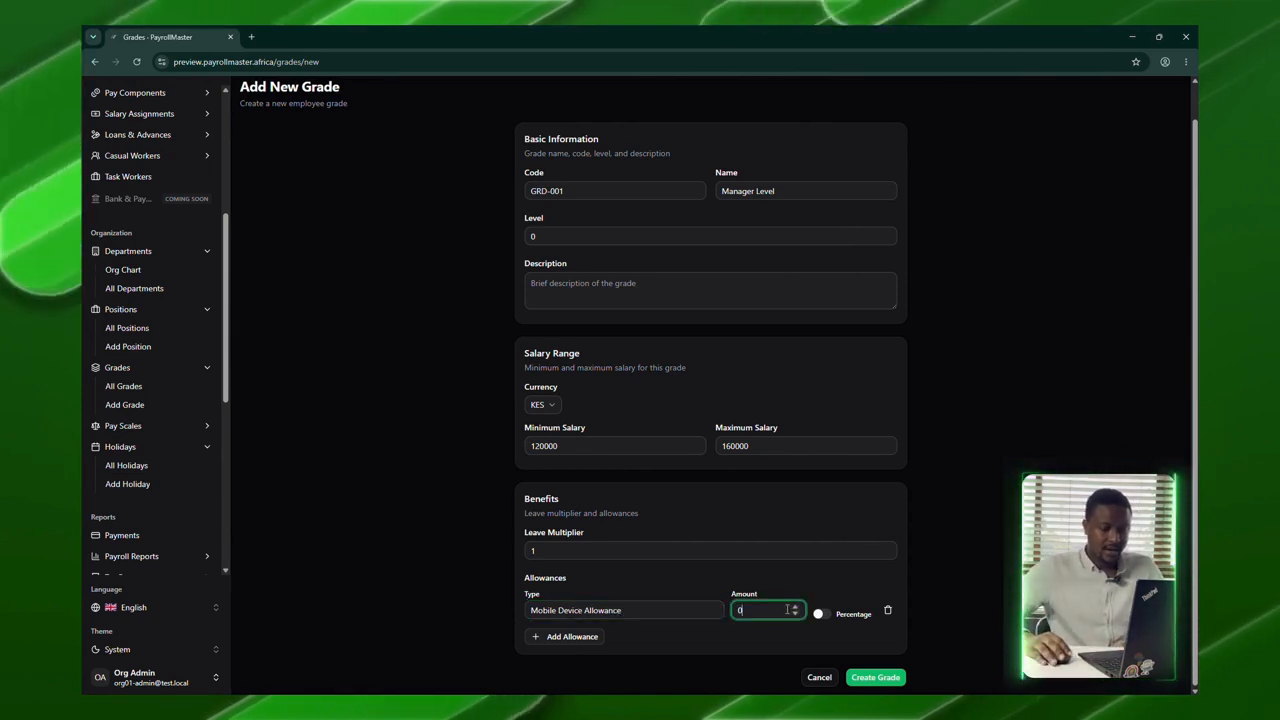
pyautogui.press('BackSpace')
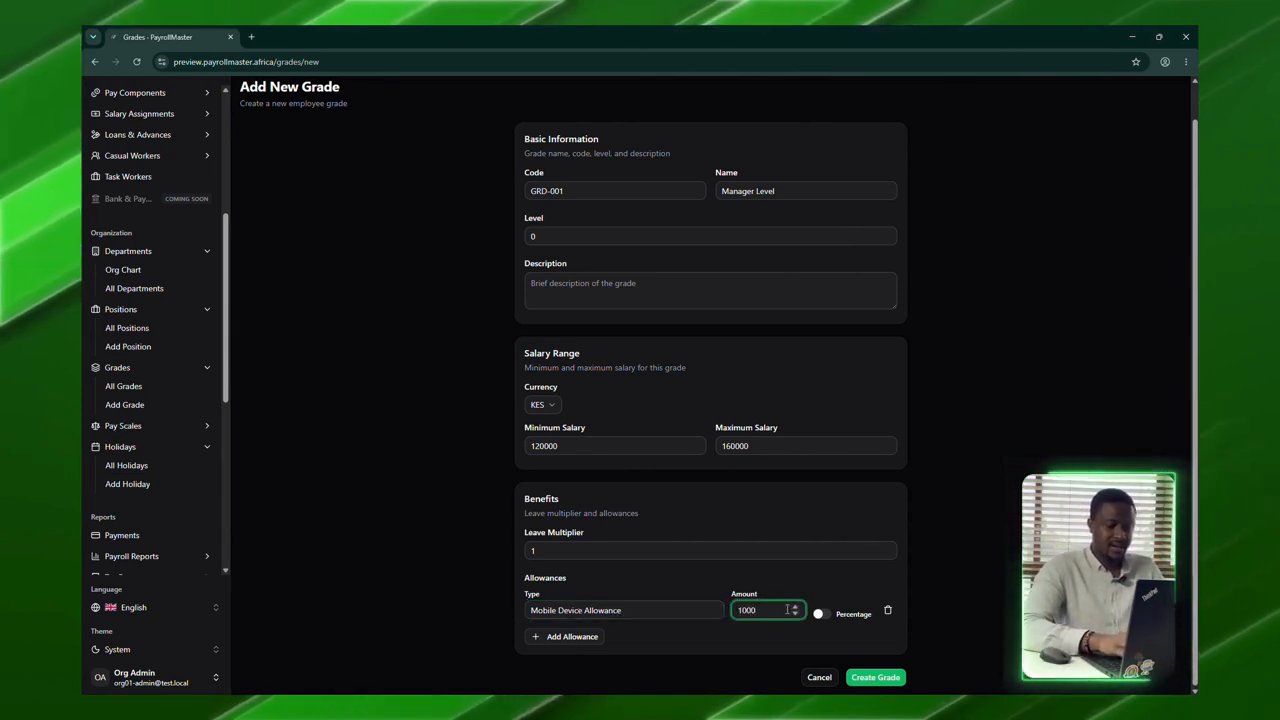
pyautogui.click(856, 575)
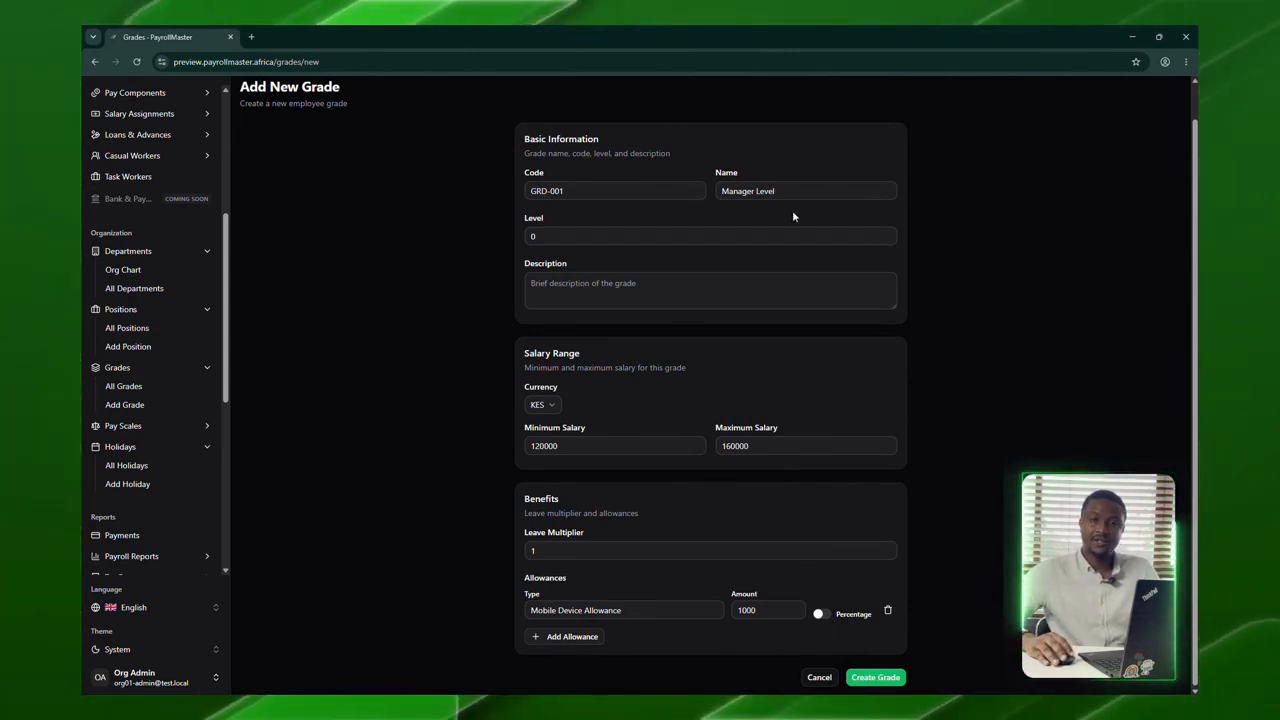
# Step: Set the grade's level to 1 and create the grade
pyautogui.click(878, 677)
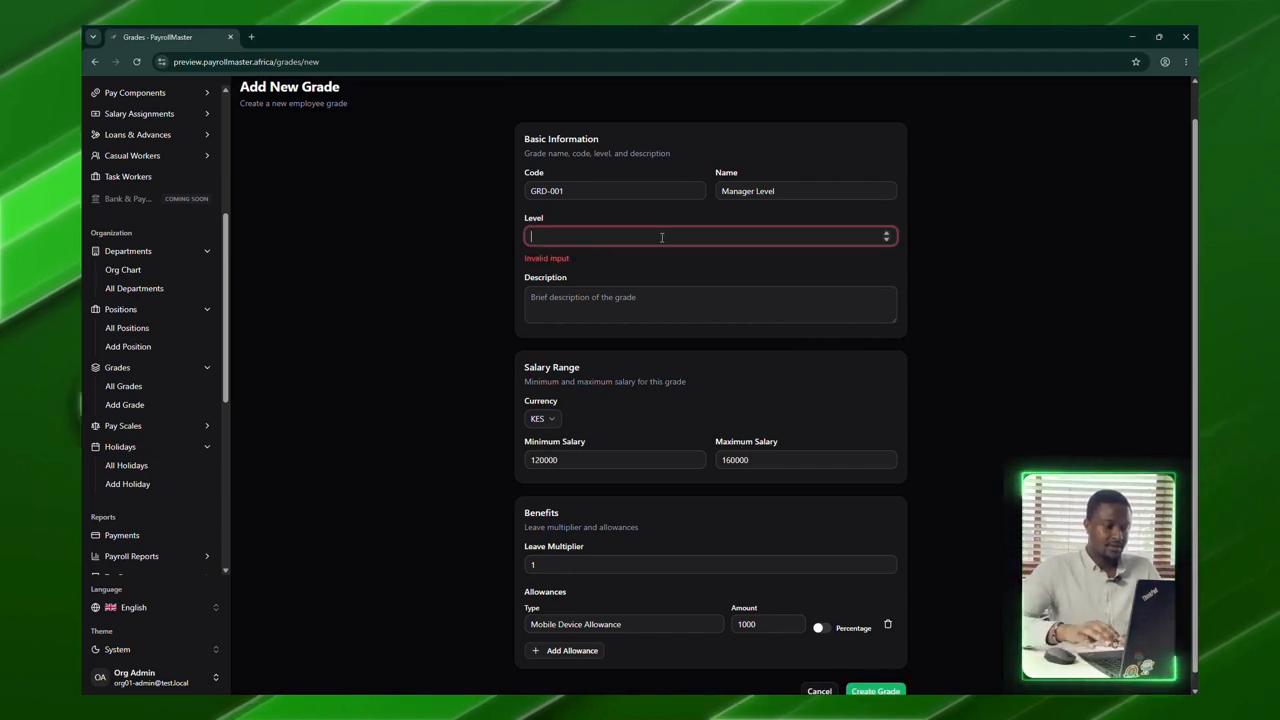
pyautogui.write('1')
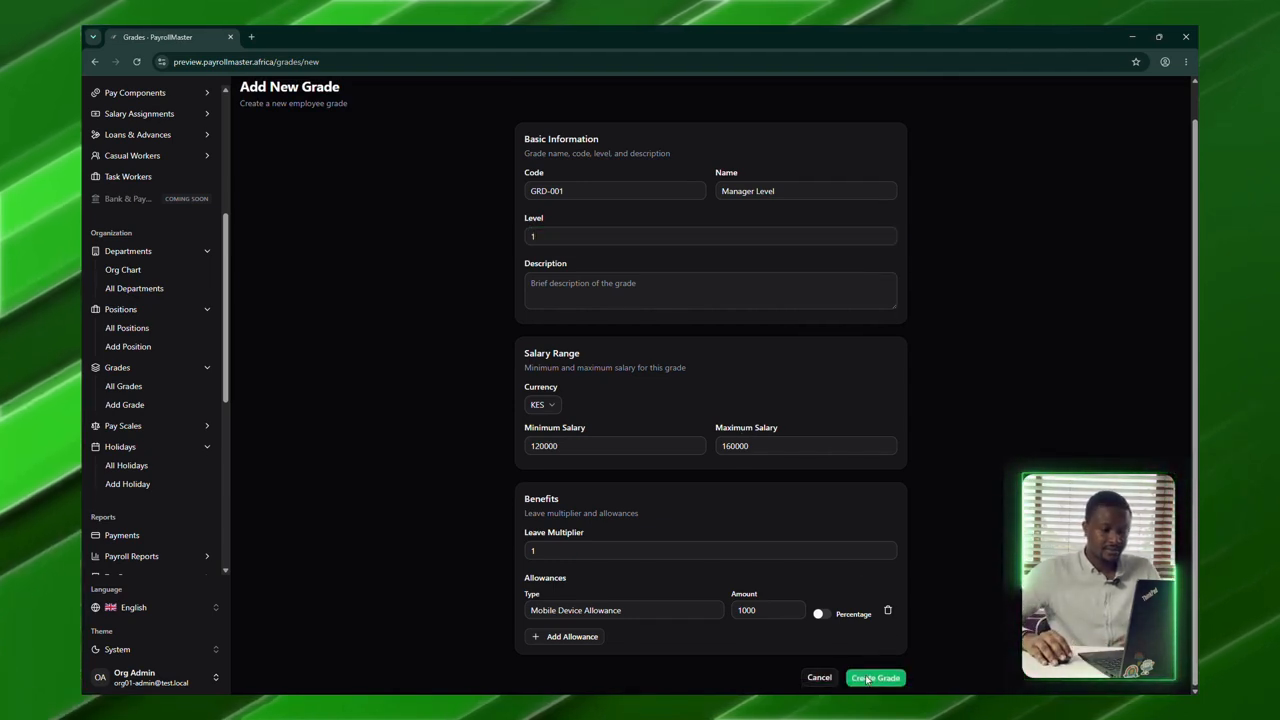
pyautogui.click(870, 677)
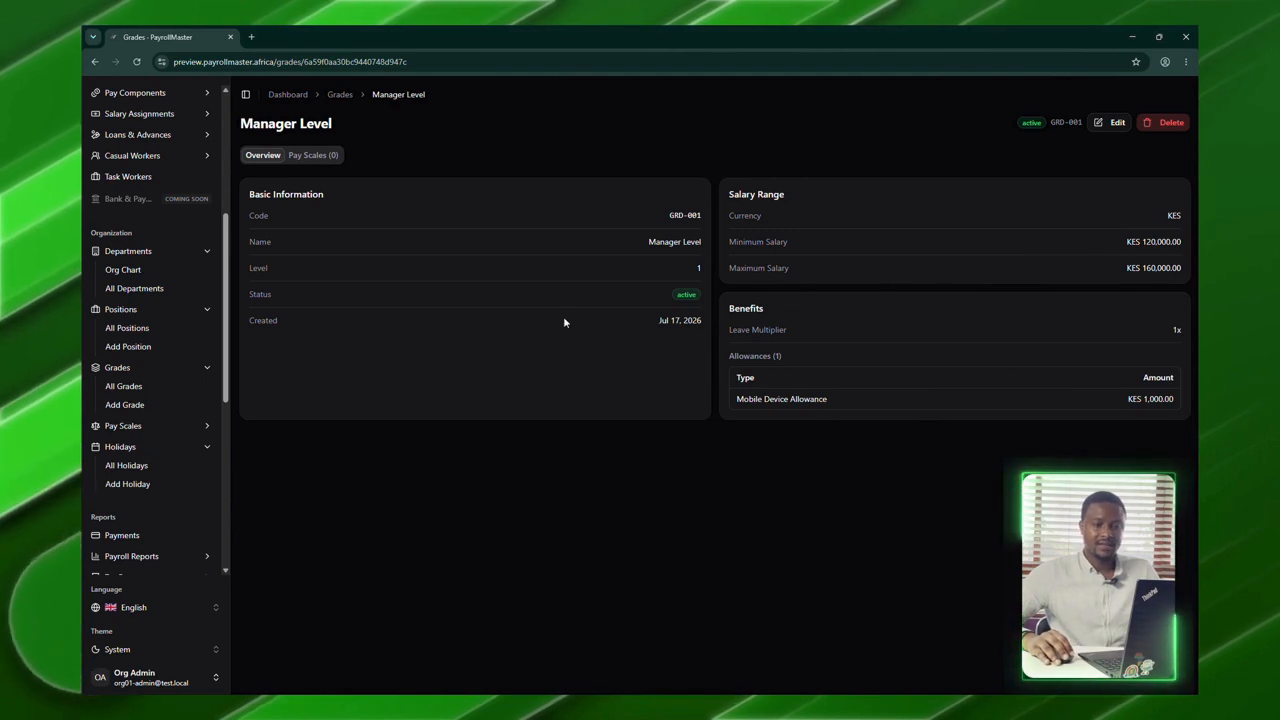
# Step: Review the Manager Level grade's edit form down to its status setting and leave without saving
pyautogui.click(1110, 123)
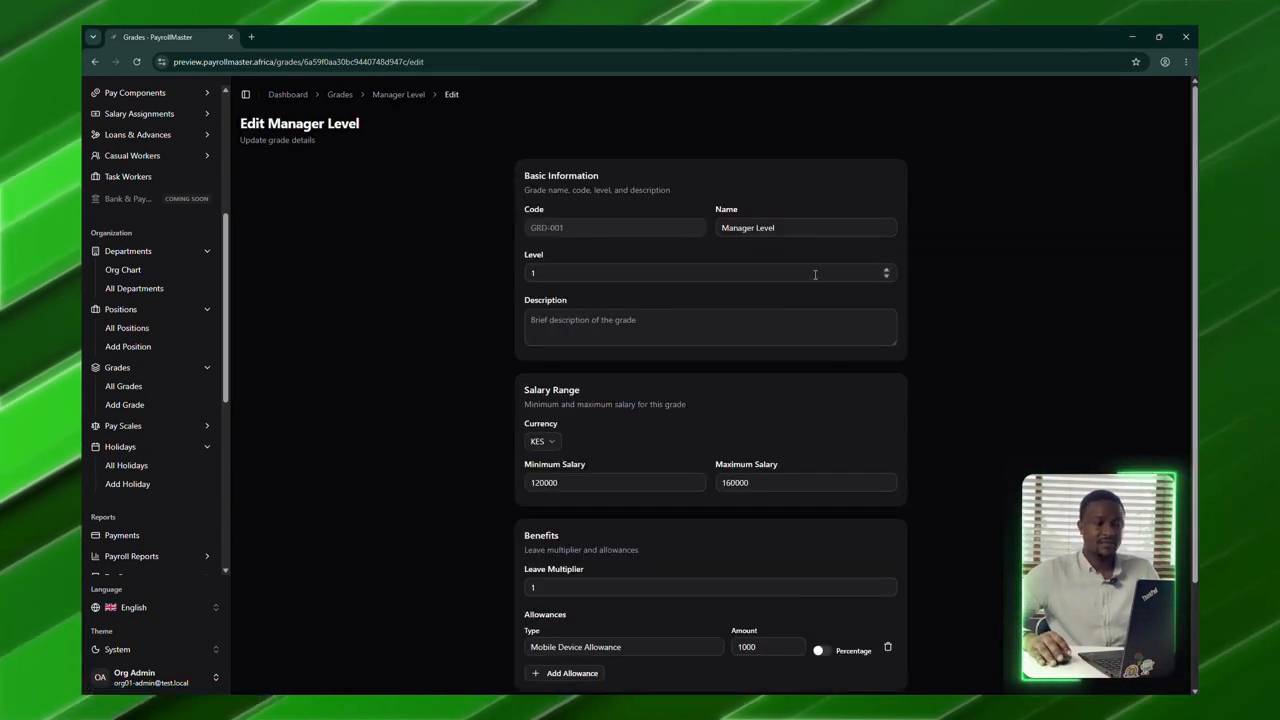
pyautogui.scroll(-2, 815, 276)
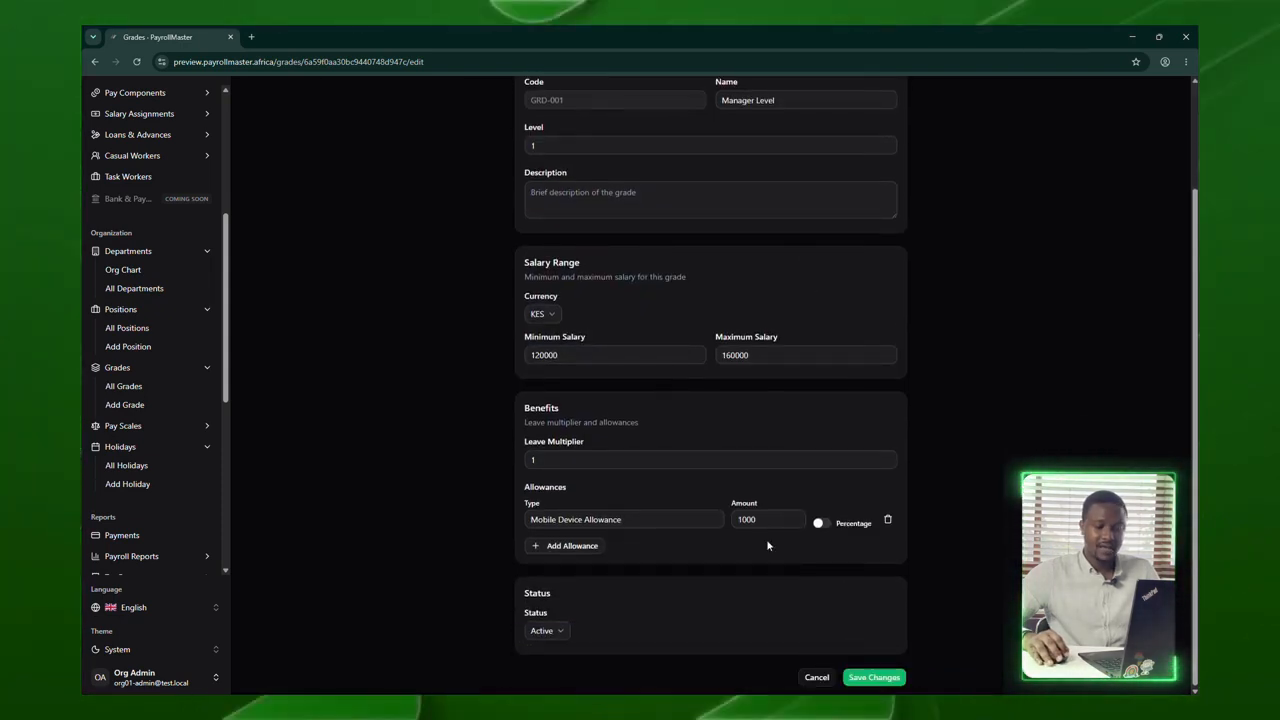
pyautogui.click(816, 677)
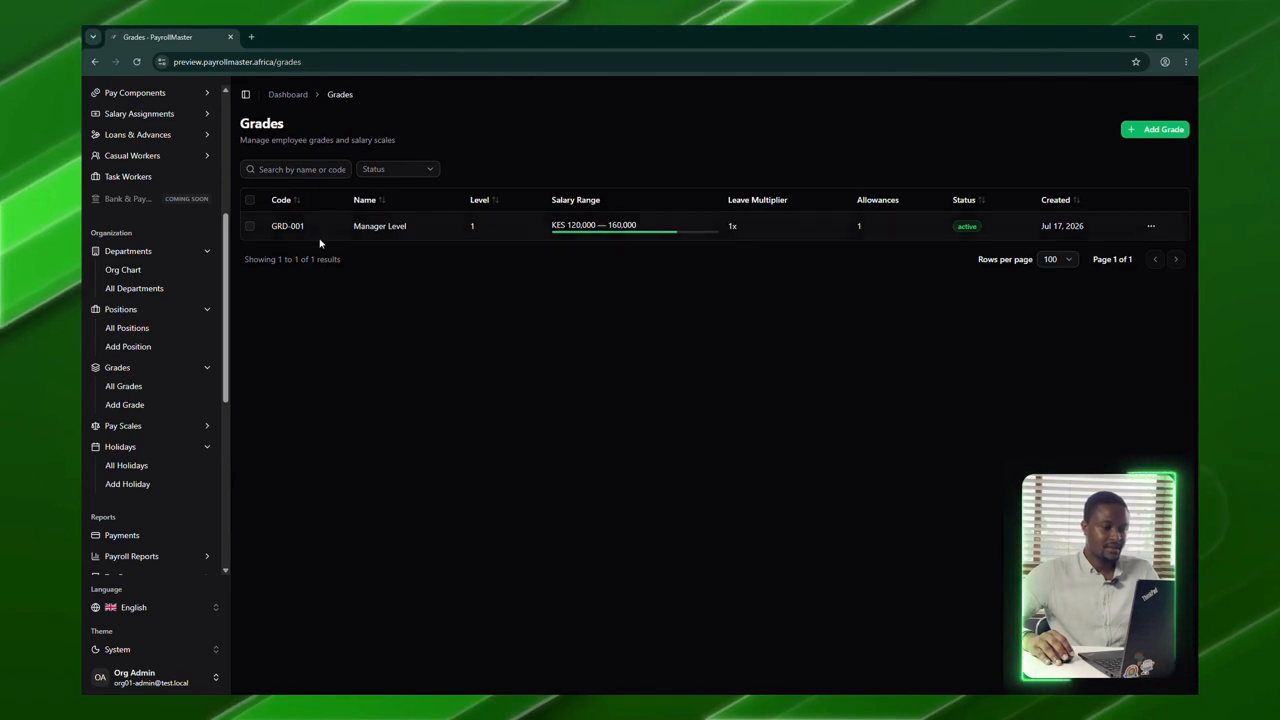
# Step: Start a new pay scale with the code PS-GRD0001
pyautogui.click(157, 427)
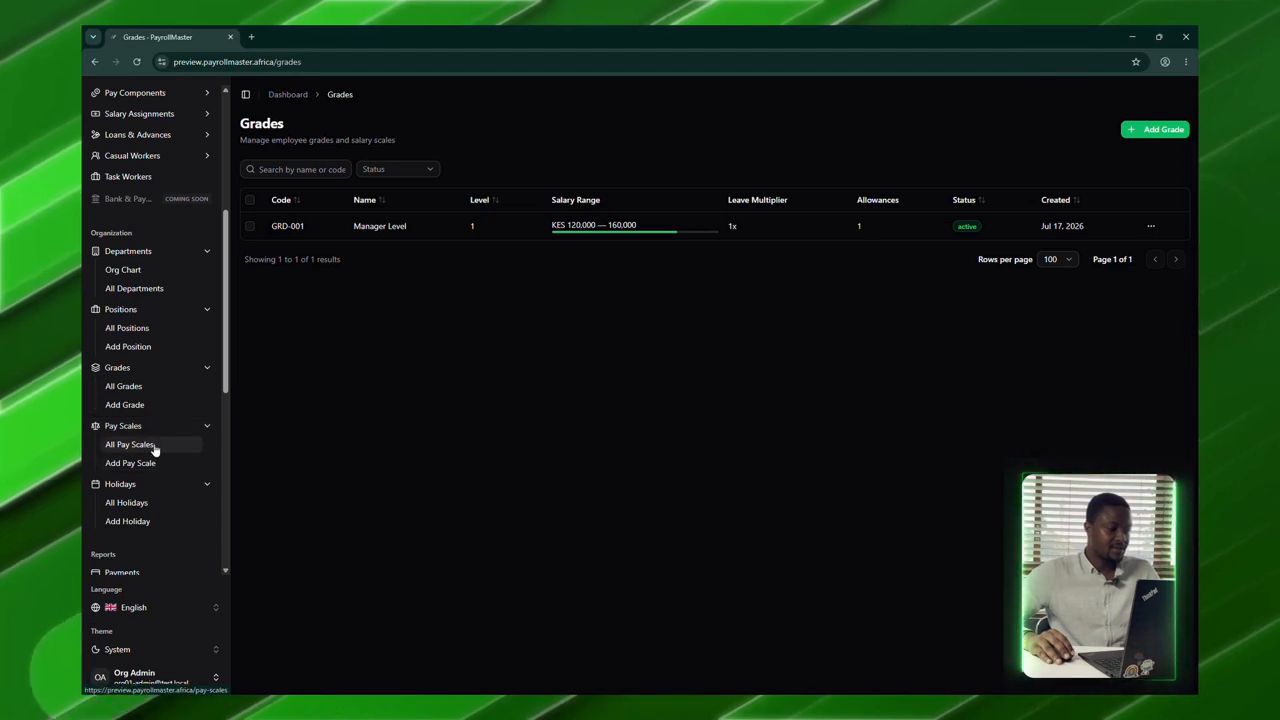
pyautogui.click(155, 465)
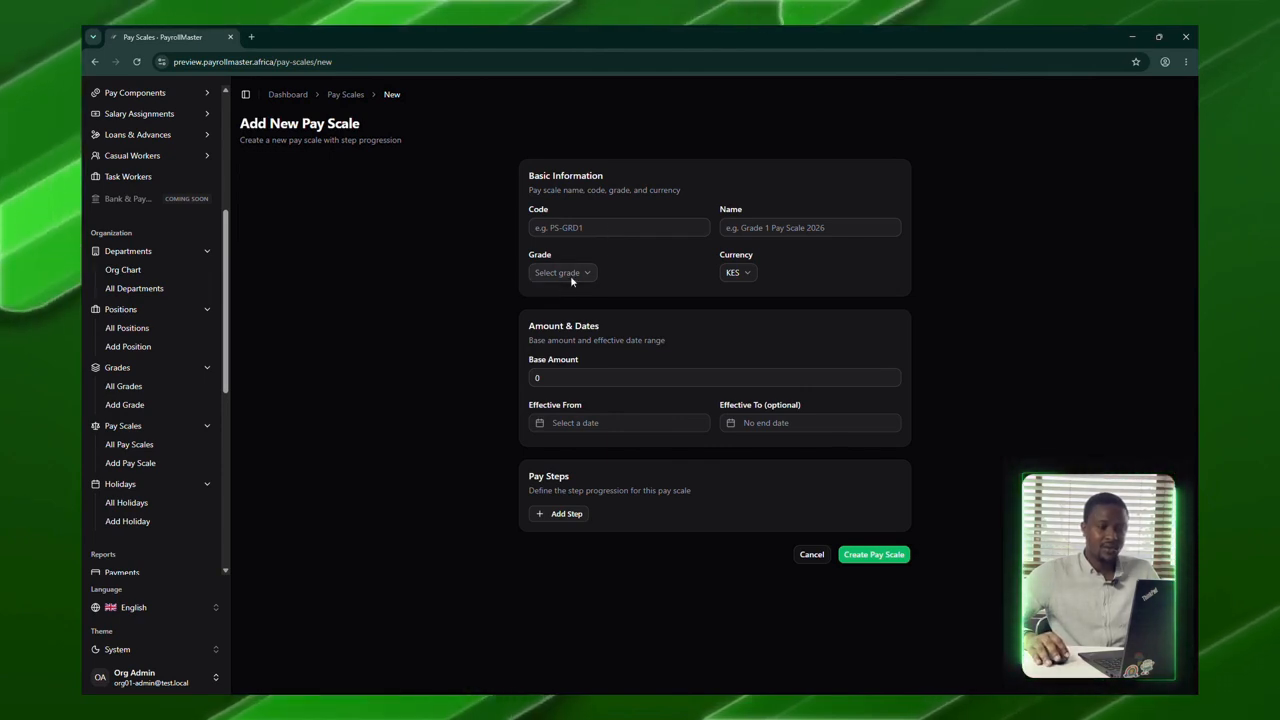
pyautogui.click(597, 229)
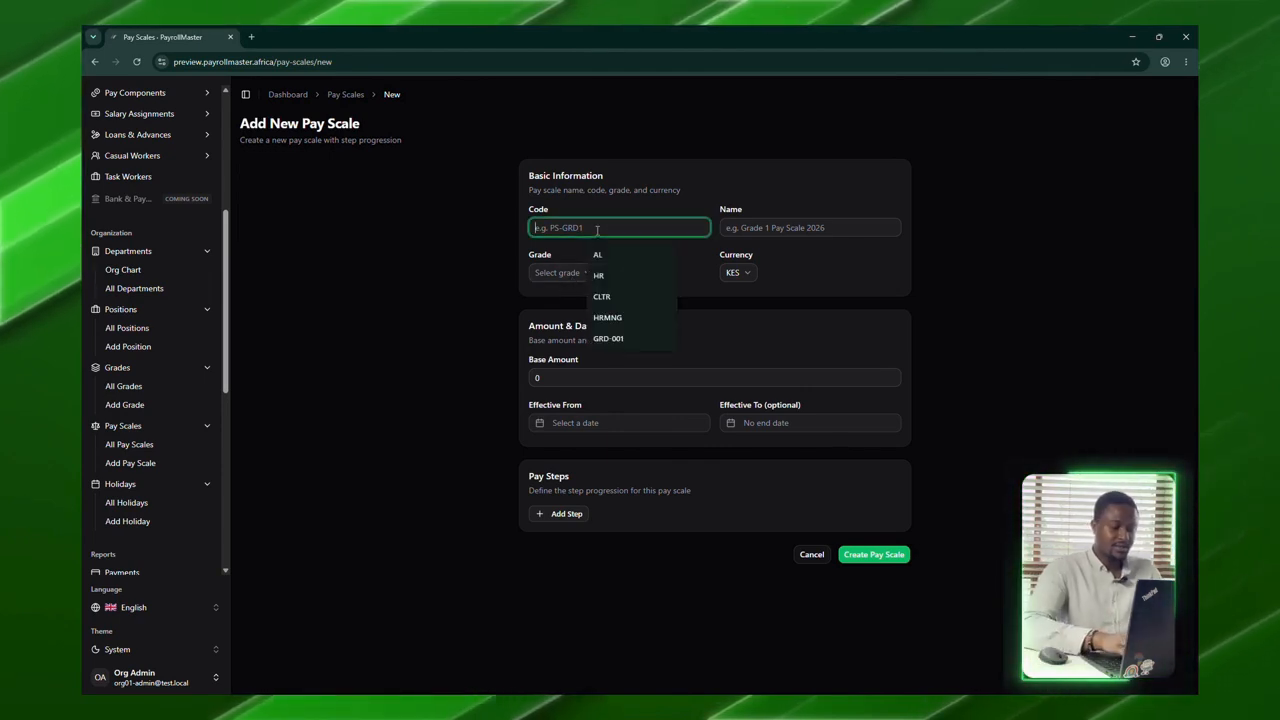
pyautogui.write('PS')
pyautogui.write('-')
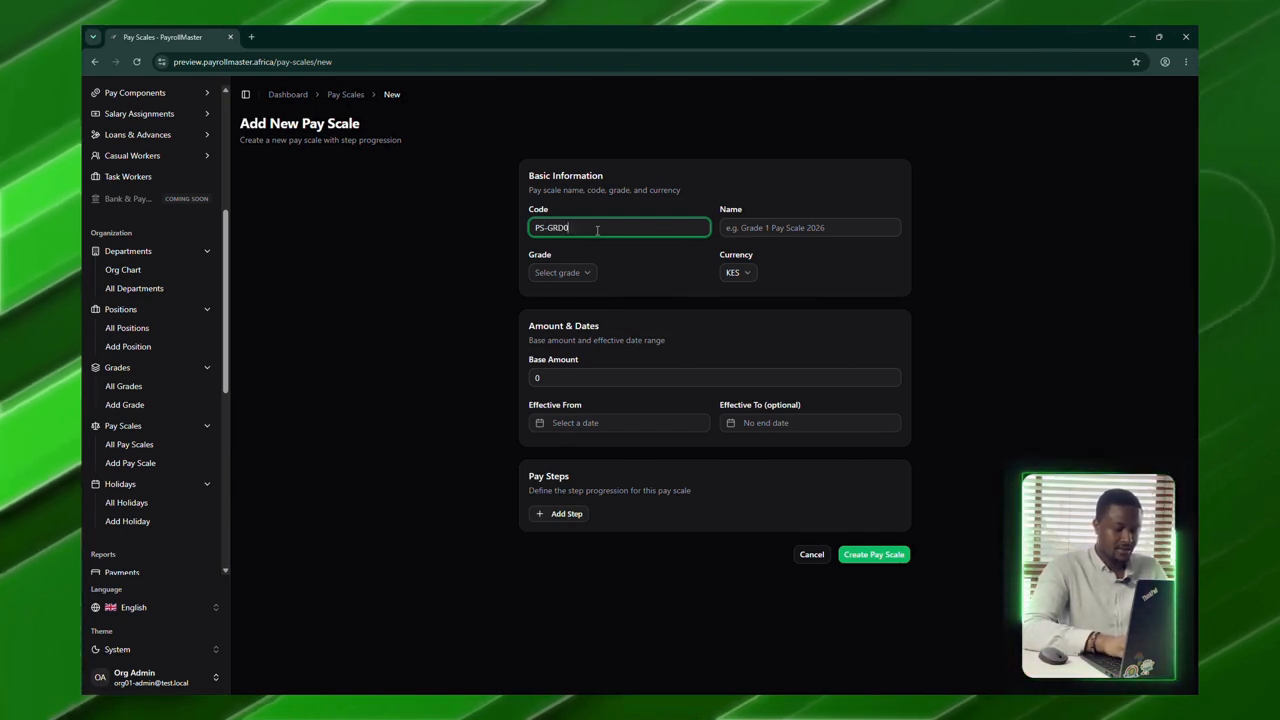
pyautogui.write('GRD0')
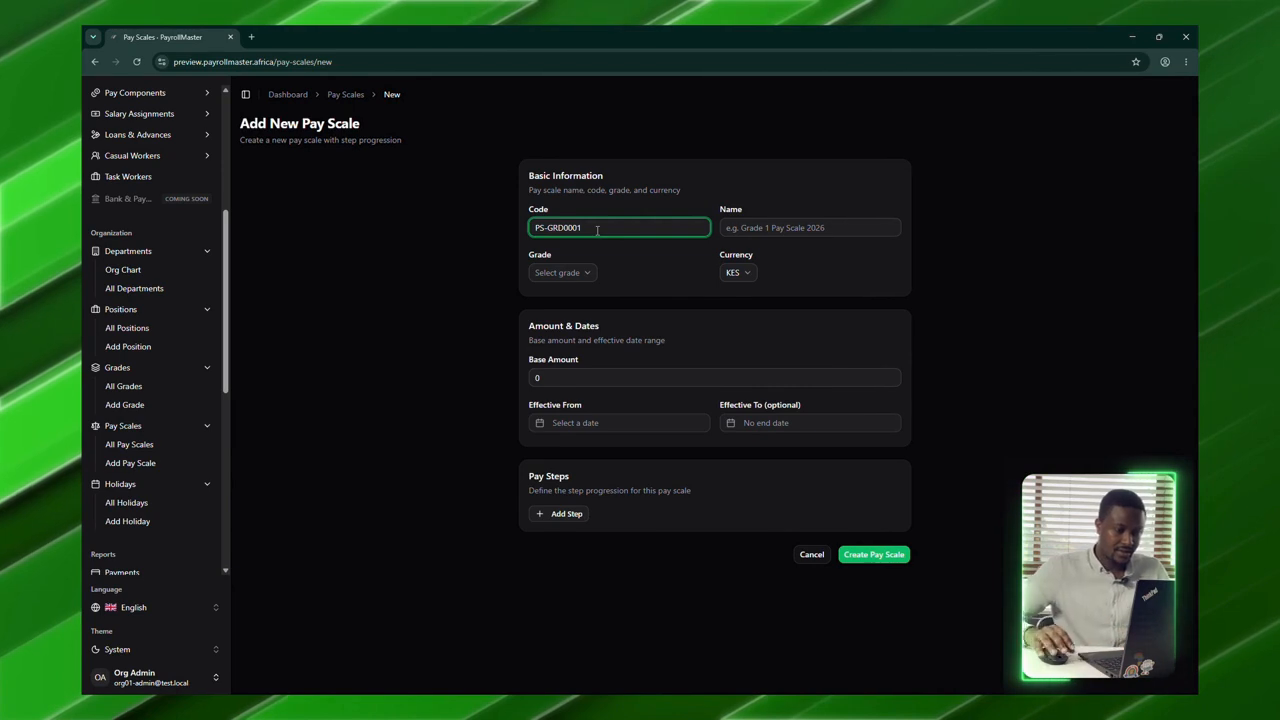
# Step: Name the pay scale Manager Level Pay and assign it to the grade GRD-001 — Manager Level
pyautogui.click(808, 224)
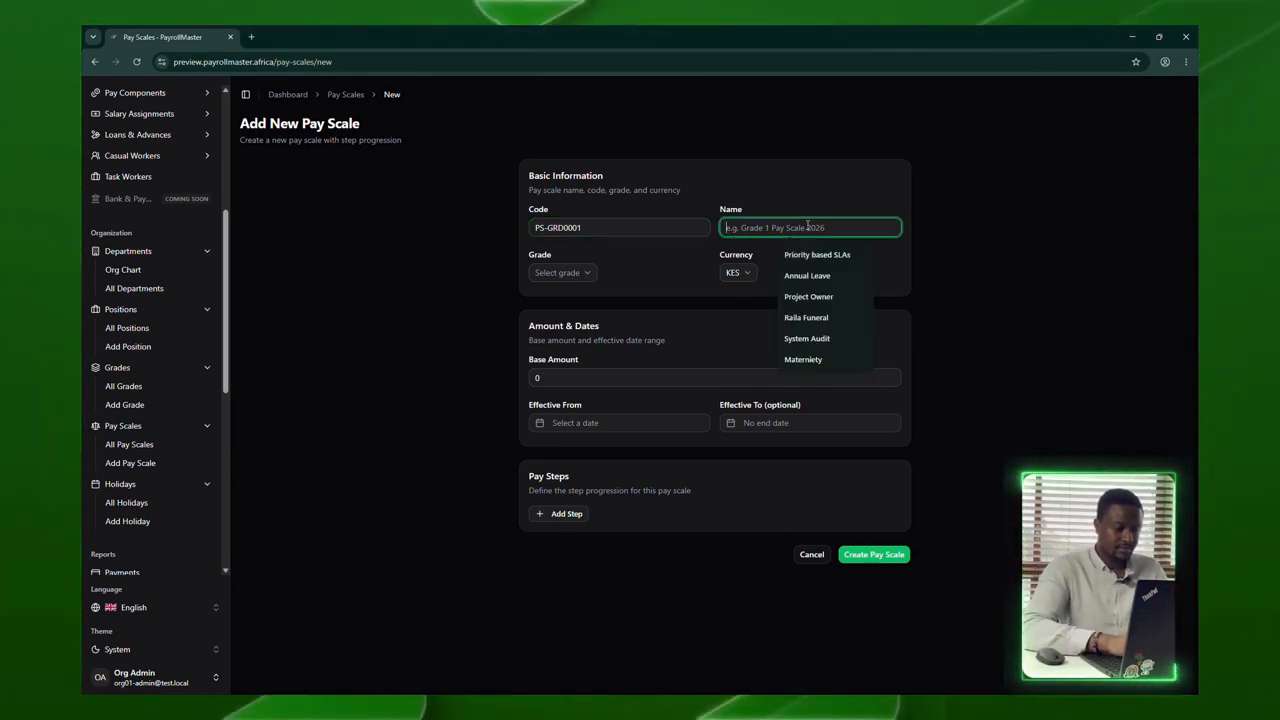
pyautogui.write('Mana')
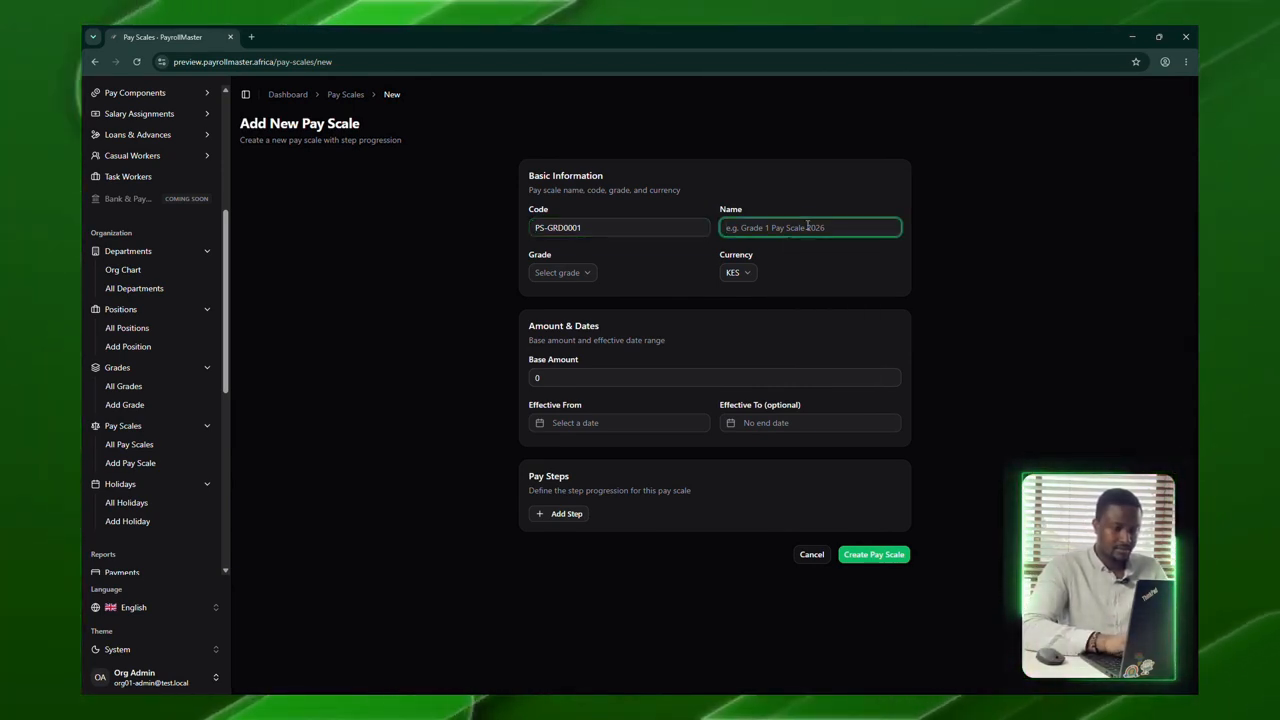
pyautogui.write('g')
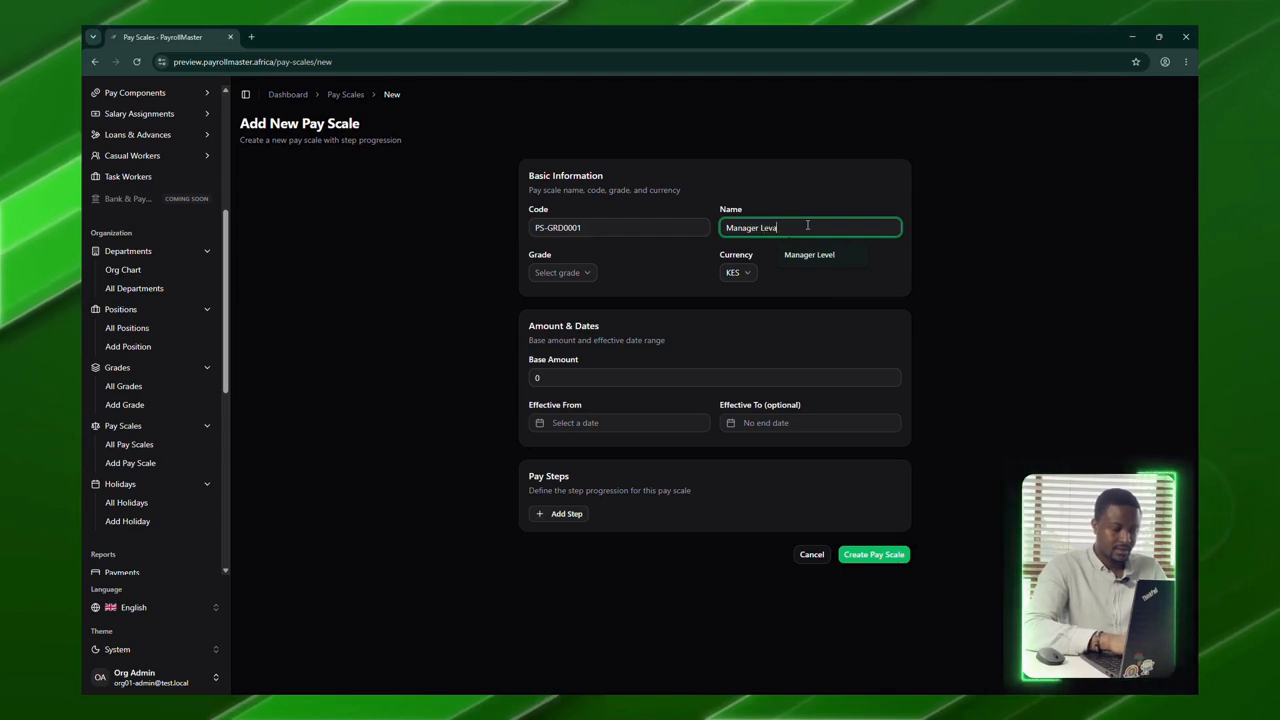
pyautogui.write('er Lev')
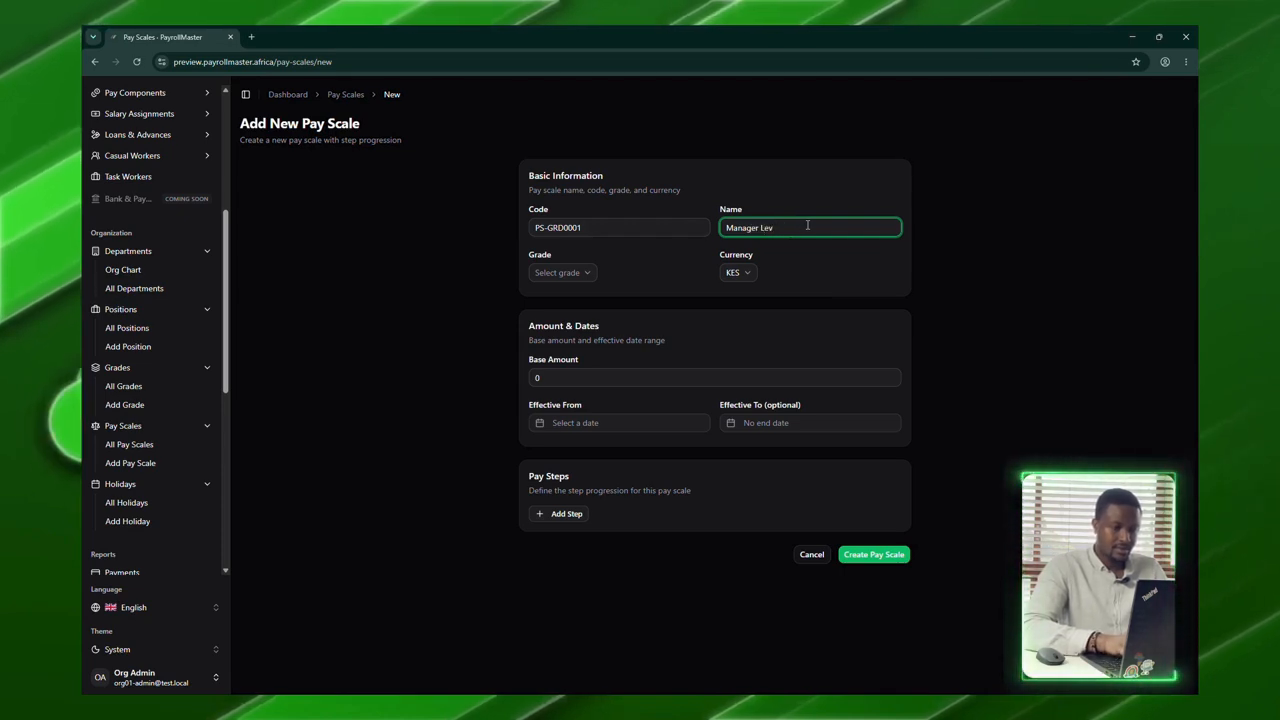
pyautogui.write('el Pay')
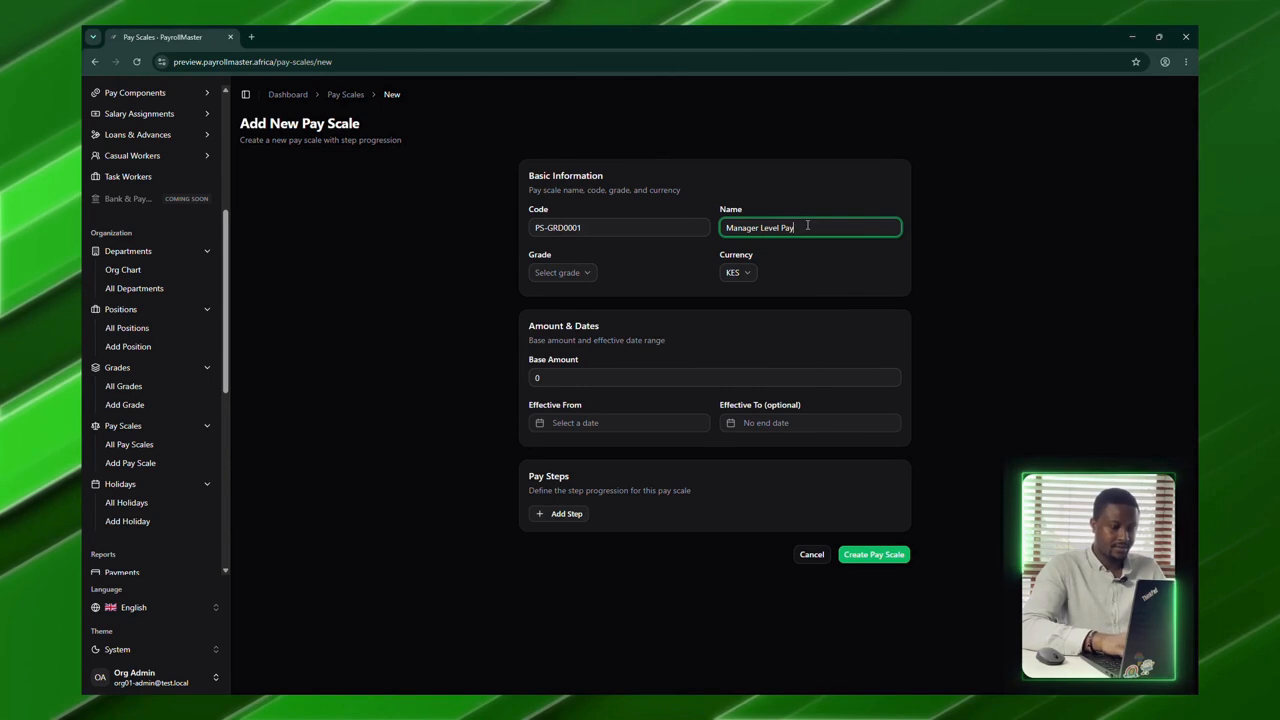
pyautogui.click(565, 273)
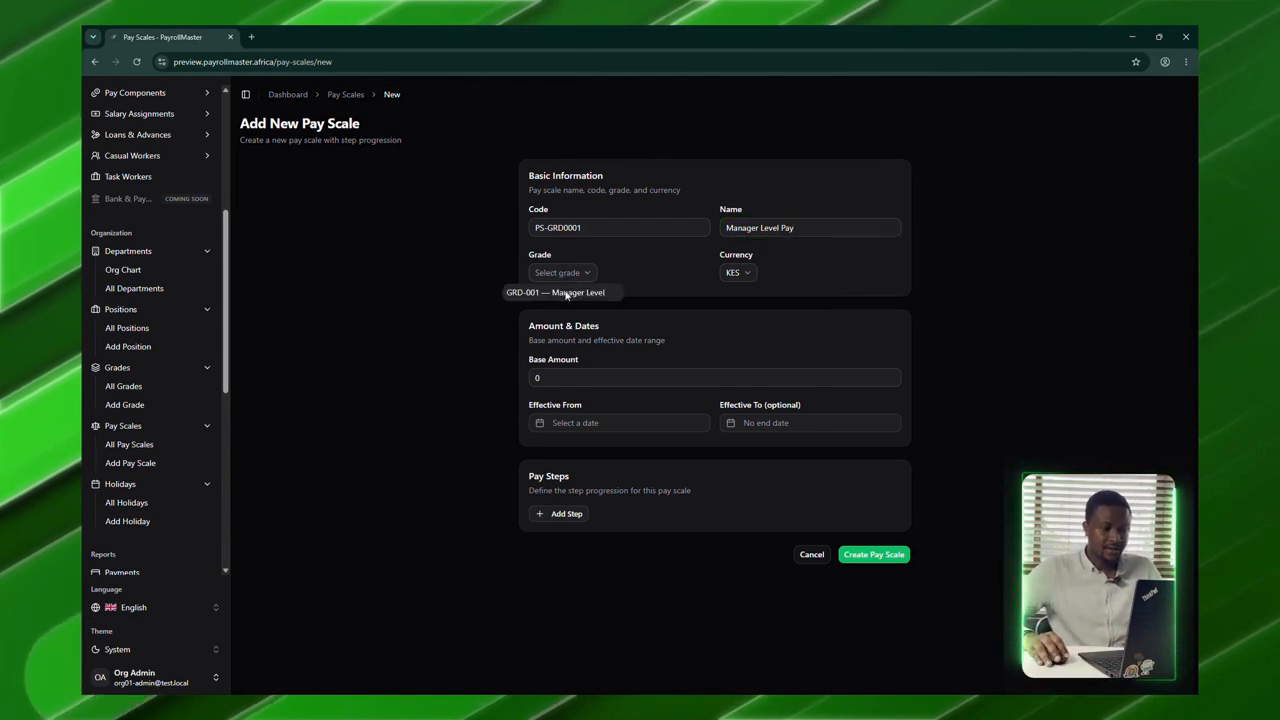
pyautogui.click(565, 292)
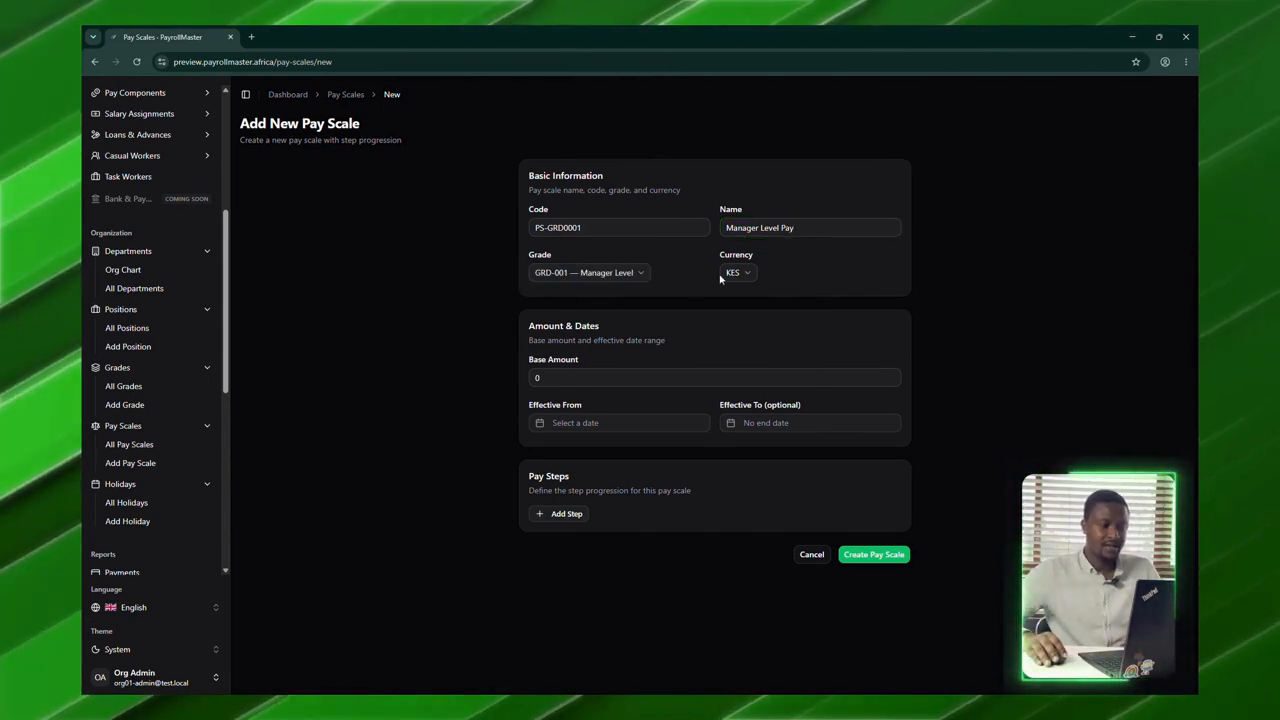
# Step: Set the pay scale's base amount to 130000
pyautogui.click(600, 379)
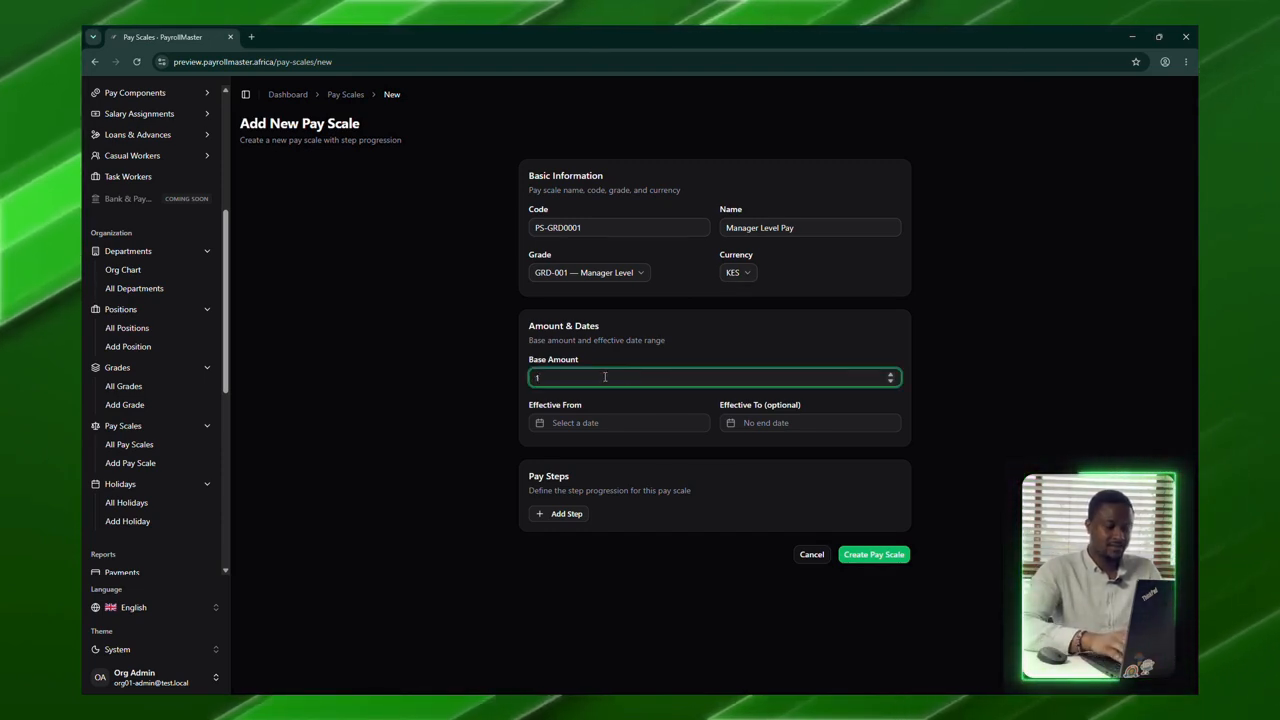
pyautogui.press('BackSpace')
pyautogui.press('BackSpace')
pyautogui.press('BackSpace')
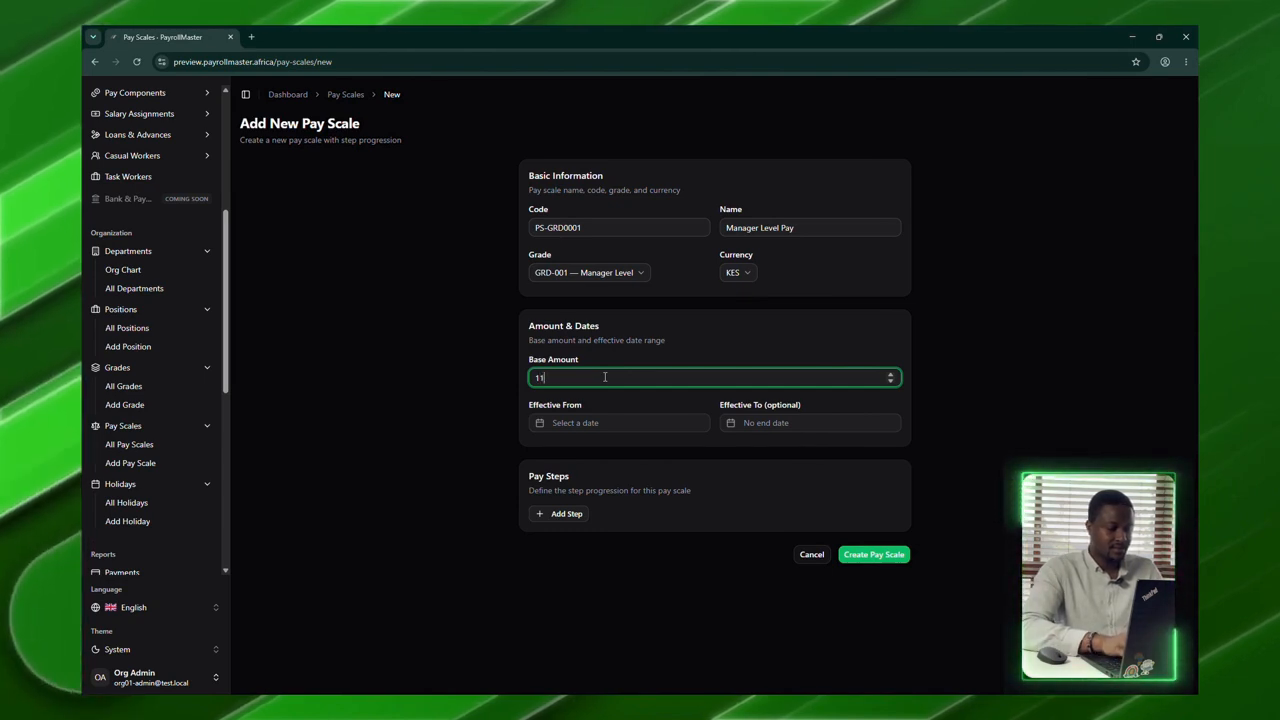
pyautogui.write('11')
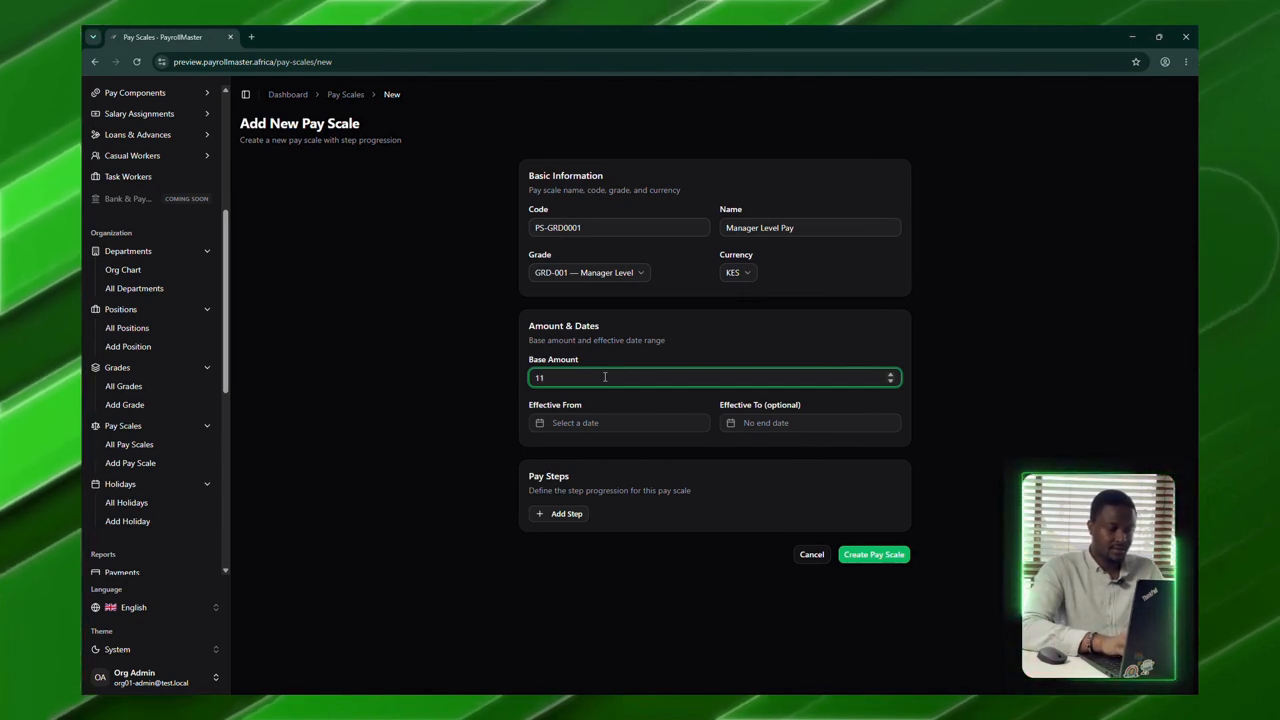
pyautogui.press('BackSpace')
pyautogui.press('BackSpace')
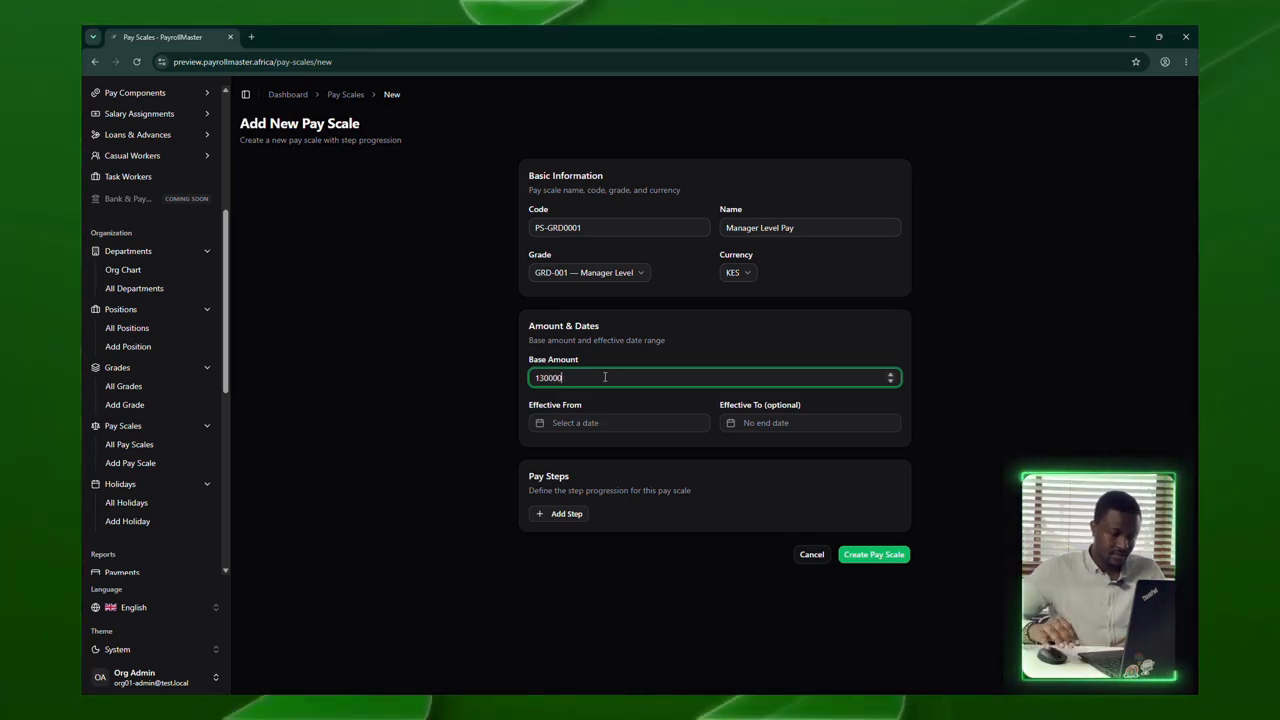
# Step: Set the pay scale's effective-from date to January 1, 2026, leaving it without an end date
pyautogui.click(643, 455)
pyautogui.click(624, 425)
pyautogui.click(567, 447)
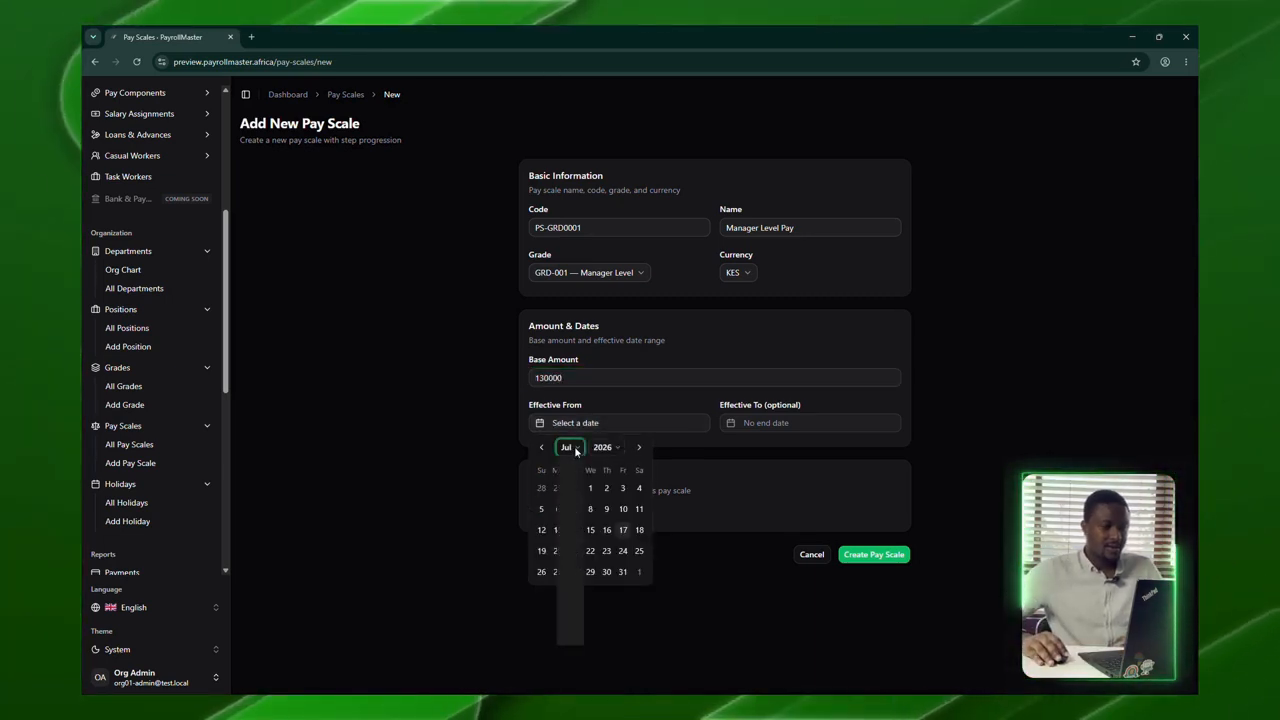
pyautogui.press('Escape')
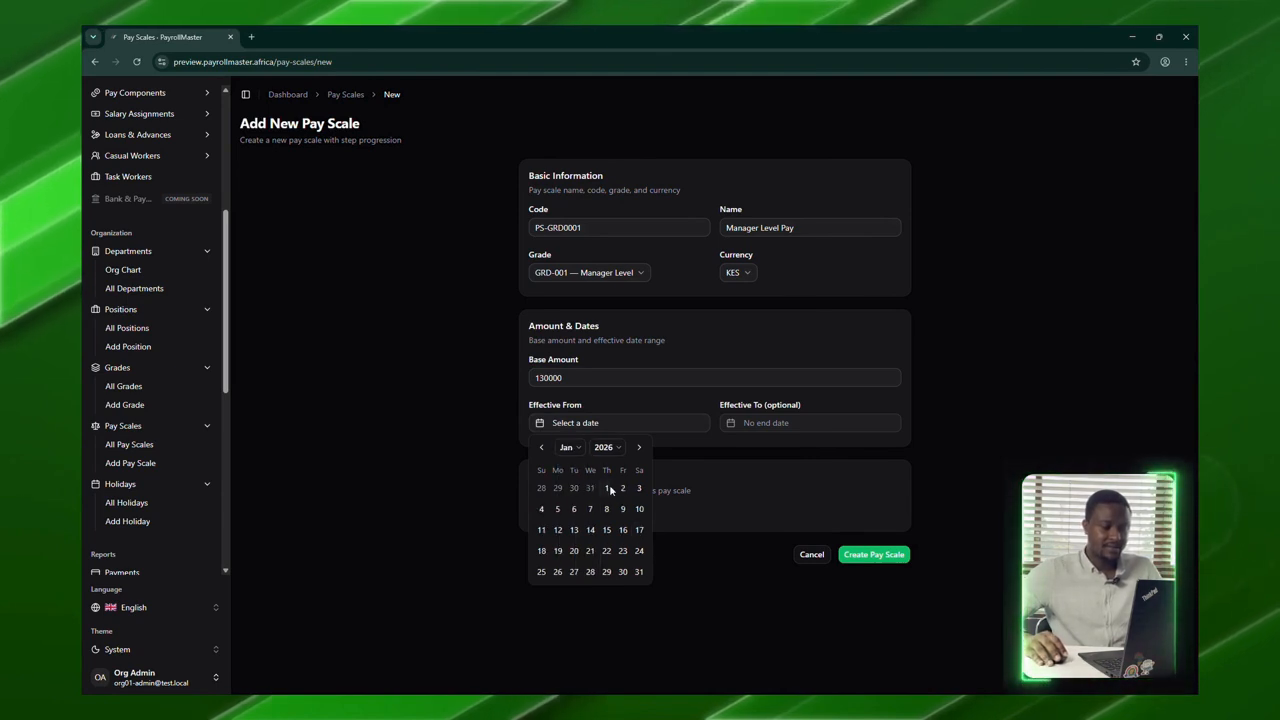
pyautogui.click(607, 488)
pyautogui.click(842, 421)
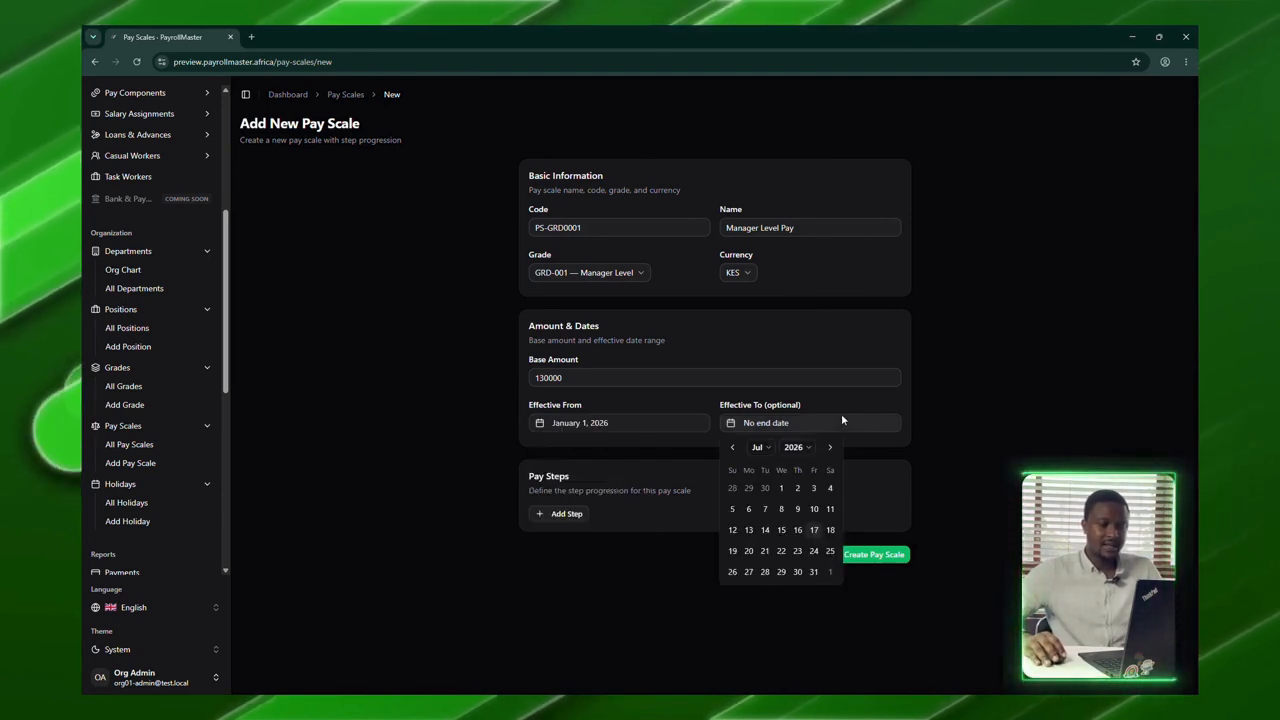
pyautogui.click(826, 414)
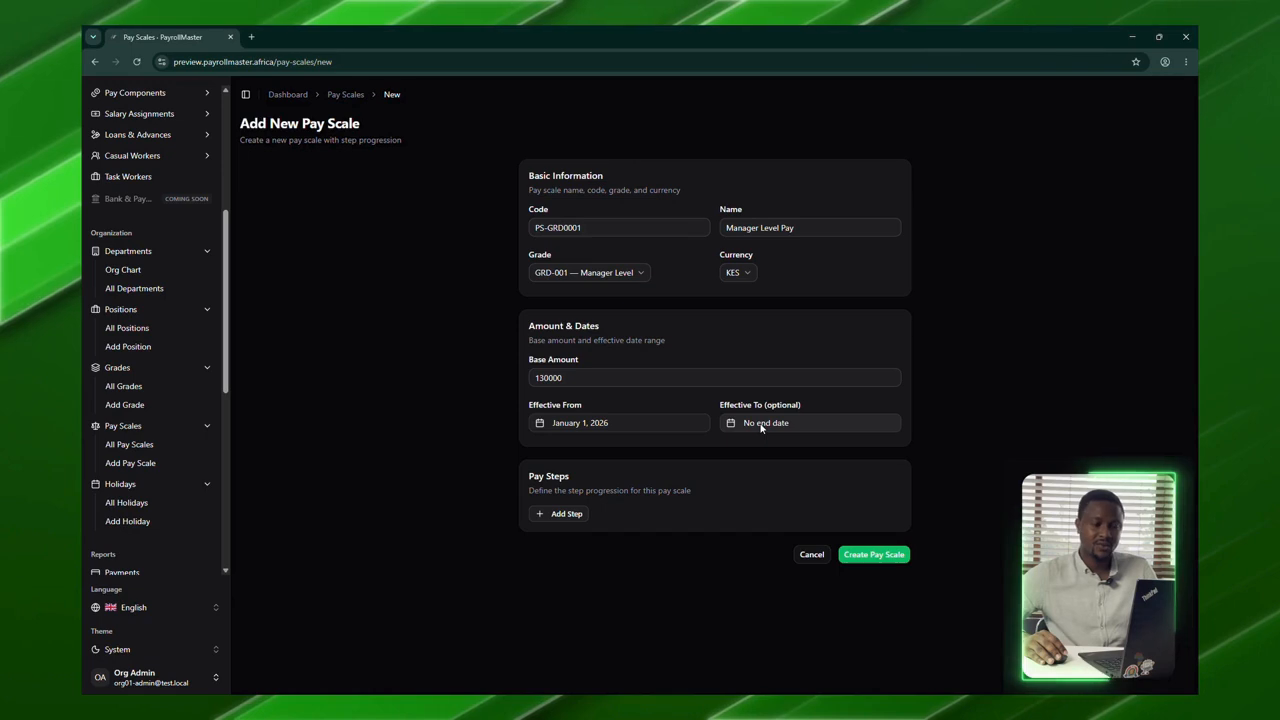
# Step: Add a pay step to the pay scale and remove it again, leaving the form without creating the scale
pyautogui.click(568, 514)
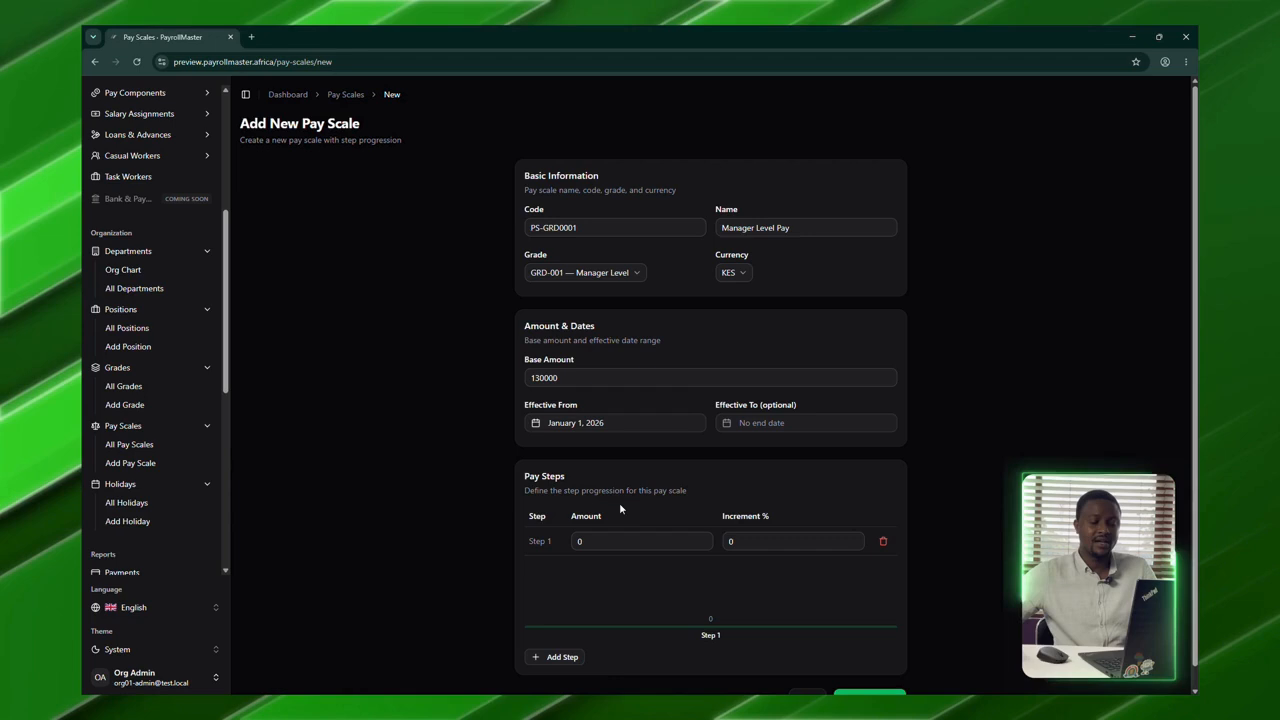
pyautogui.scroll(-1, 620, 508)
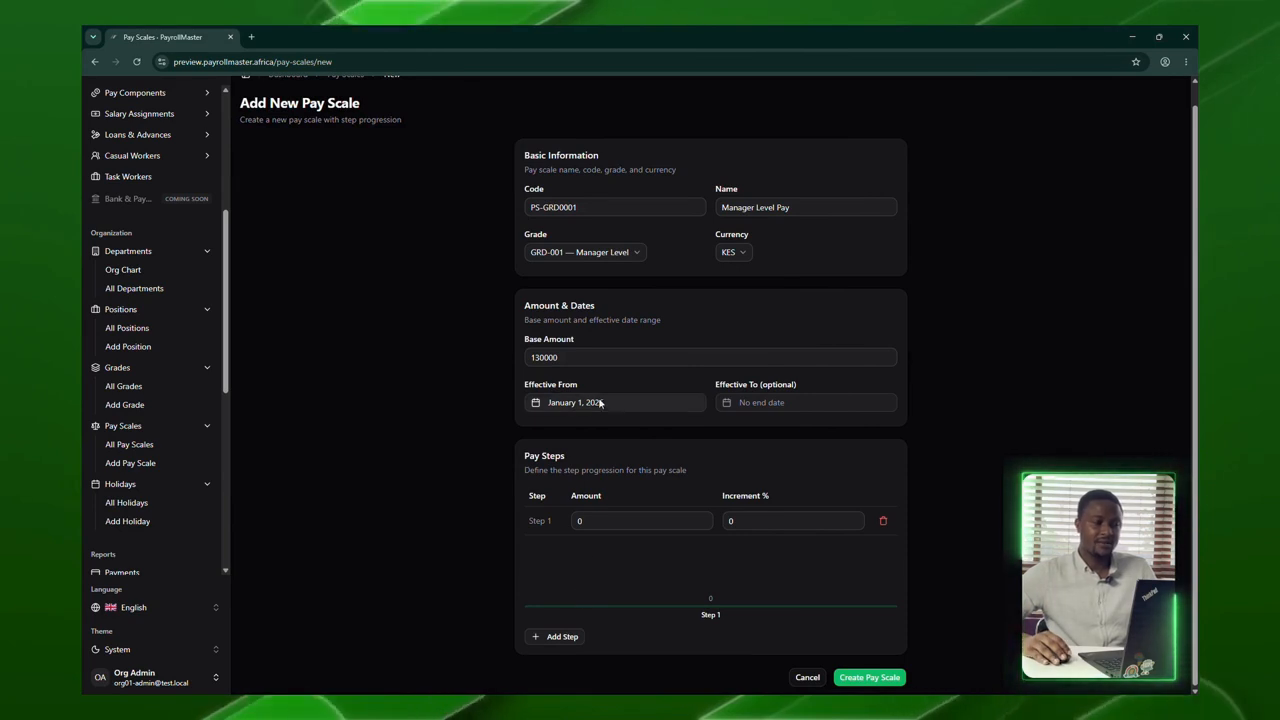
pyautogui.click(883, 524)
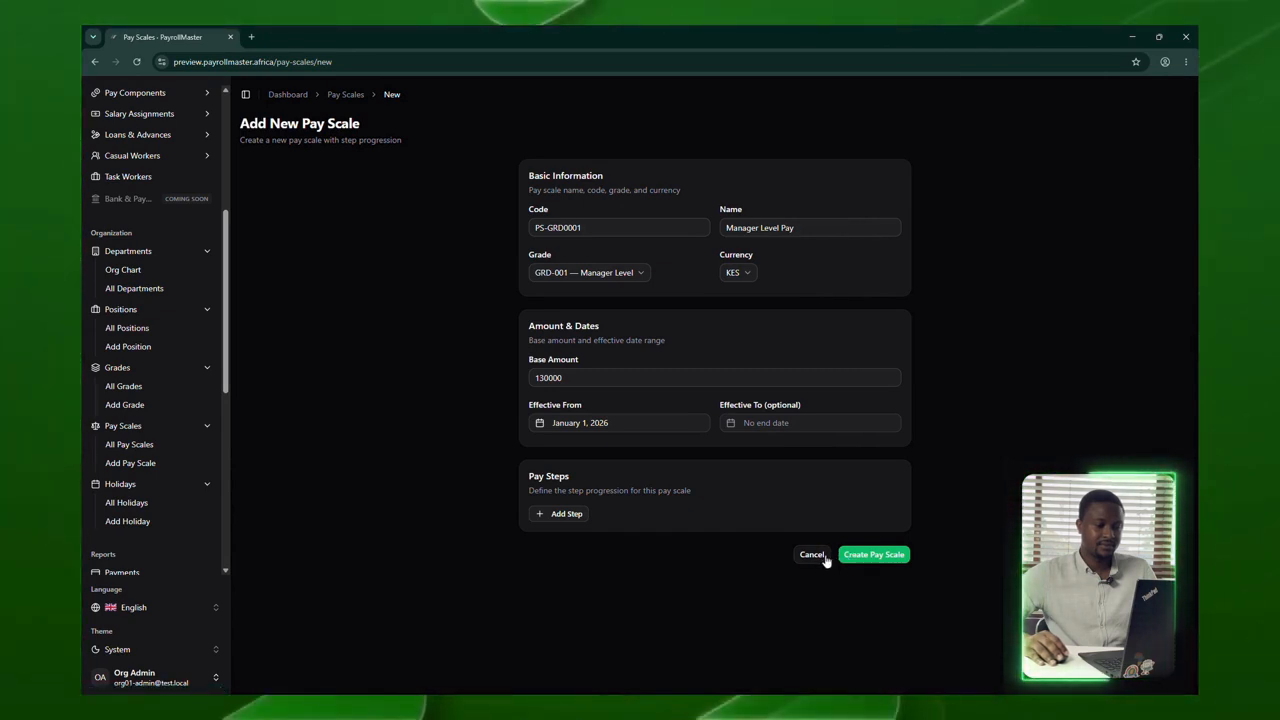
pyautogui.click(825, 558)
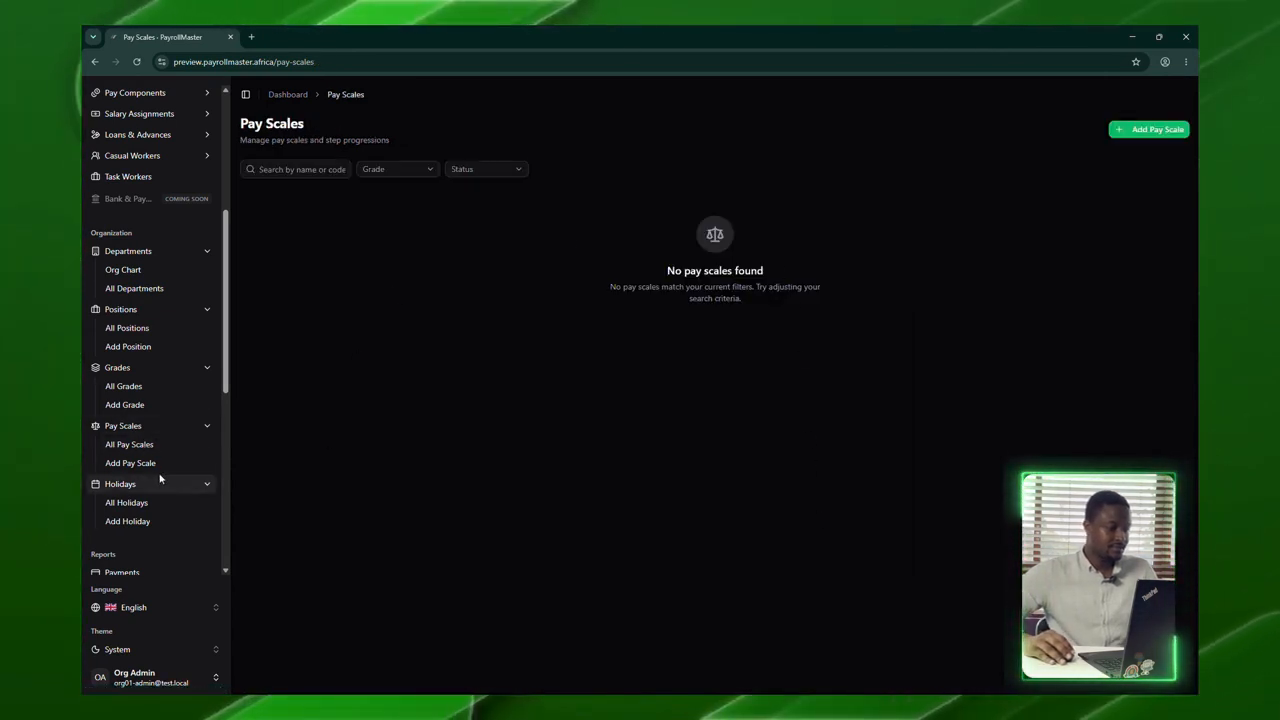
# Step: Collapse the Holidays, Pay Scales, Grades and Positions groups in the navigation
pyautogui.click(205, 484)
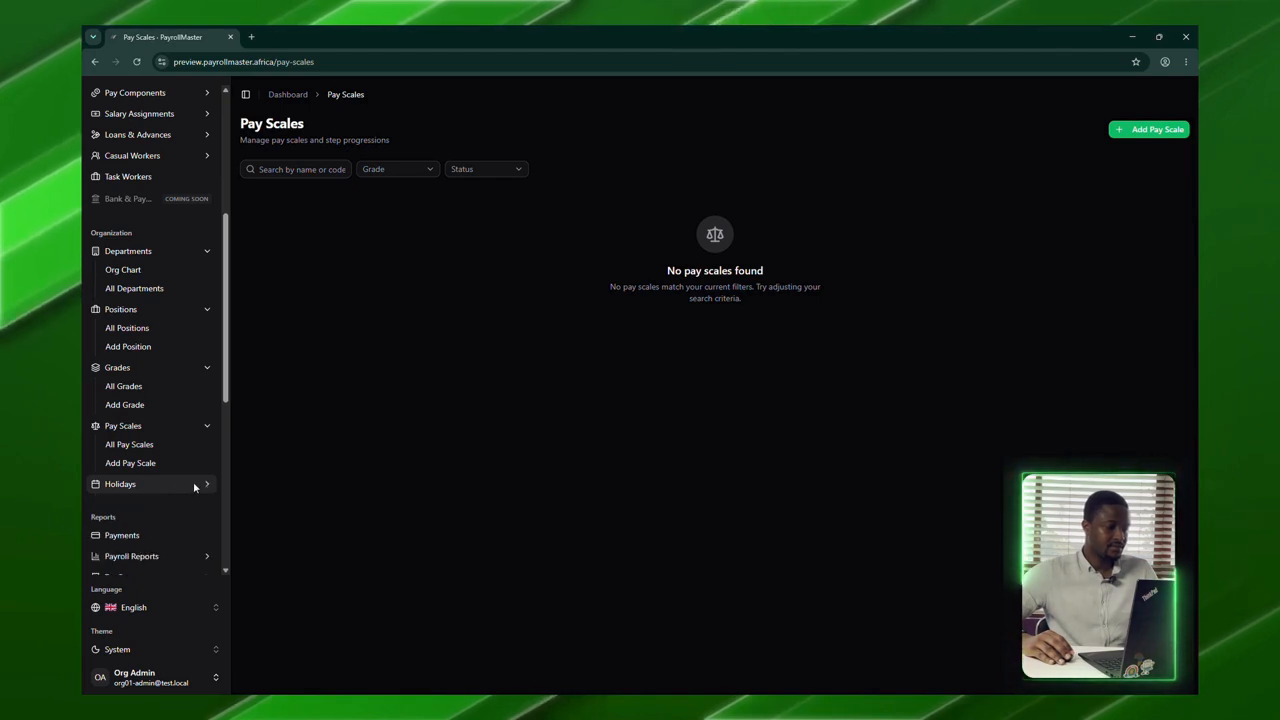
pyautogui.click(206, 425)
pyautogui.click(206, 367)
pyautogui.click(204, 309)
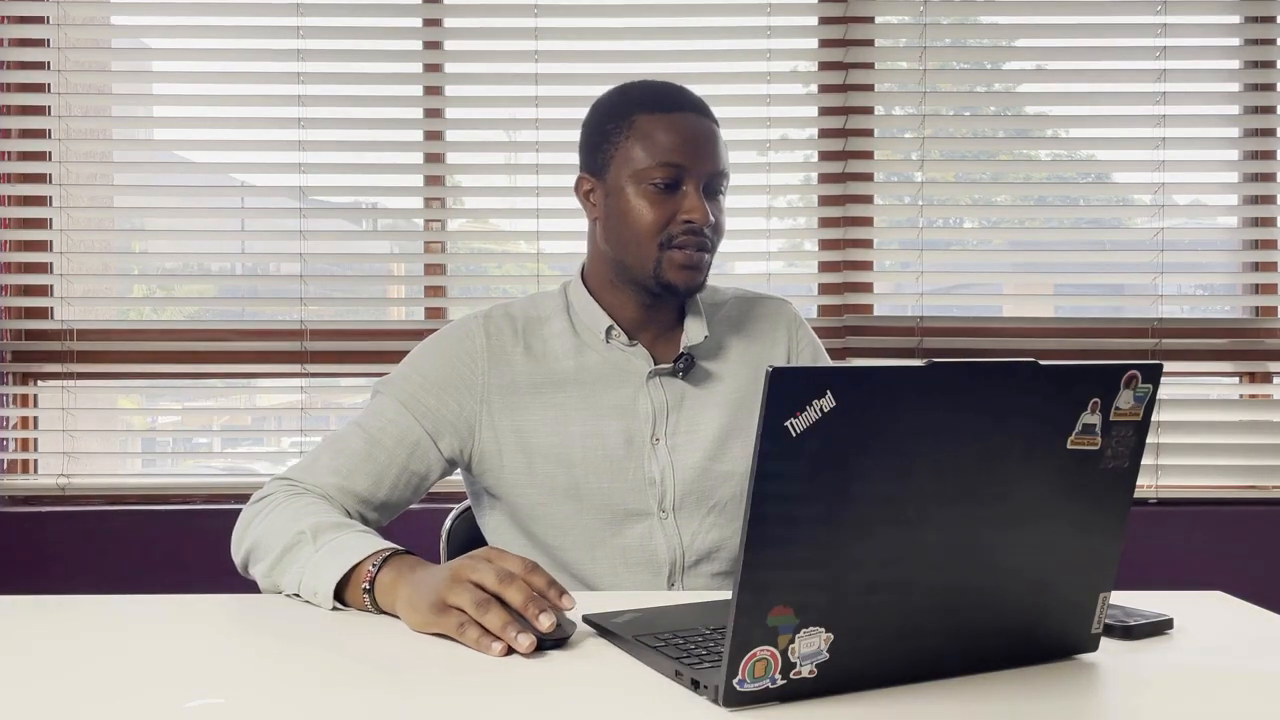